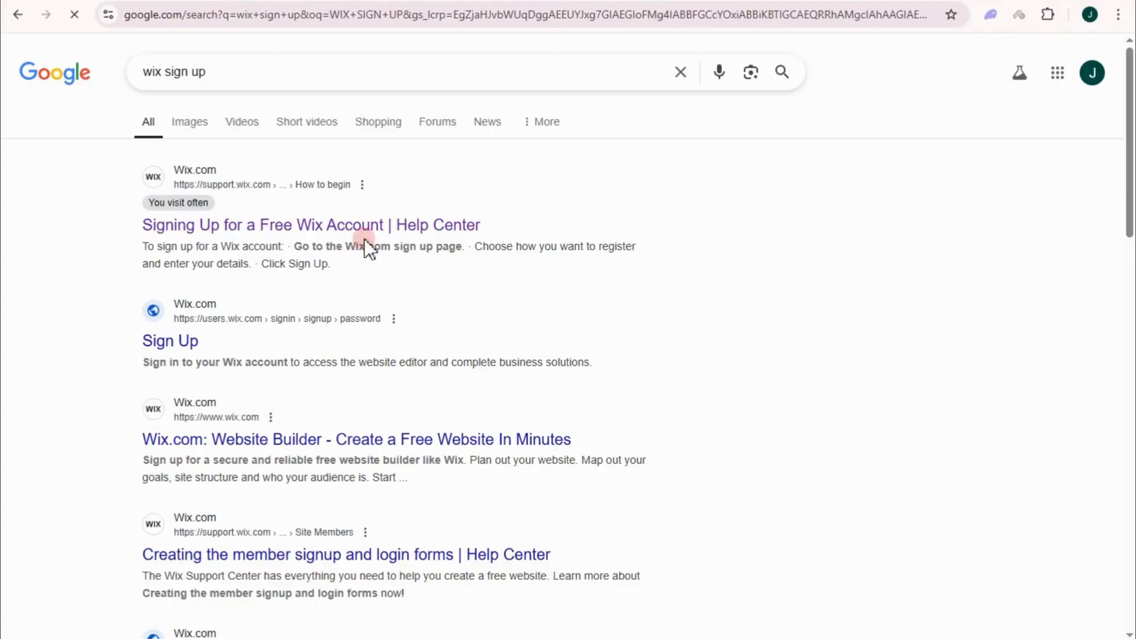
Step: Open the 'Signing Up for a Free Wix Account' help article and follow its sign-up link
{"action": "left_click", "coordinate": [354, 231]}
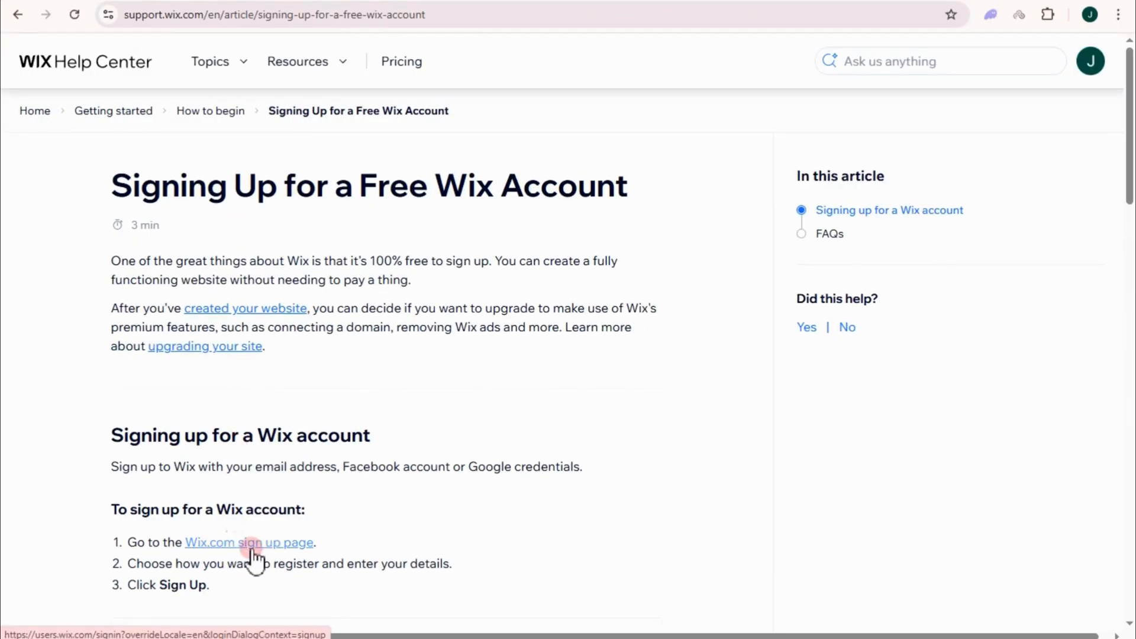
{"action": "left_click", "coordinate": [252, 547]}
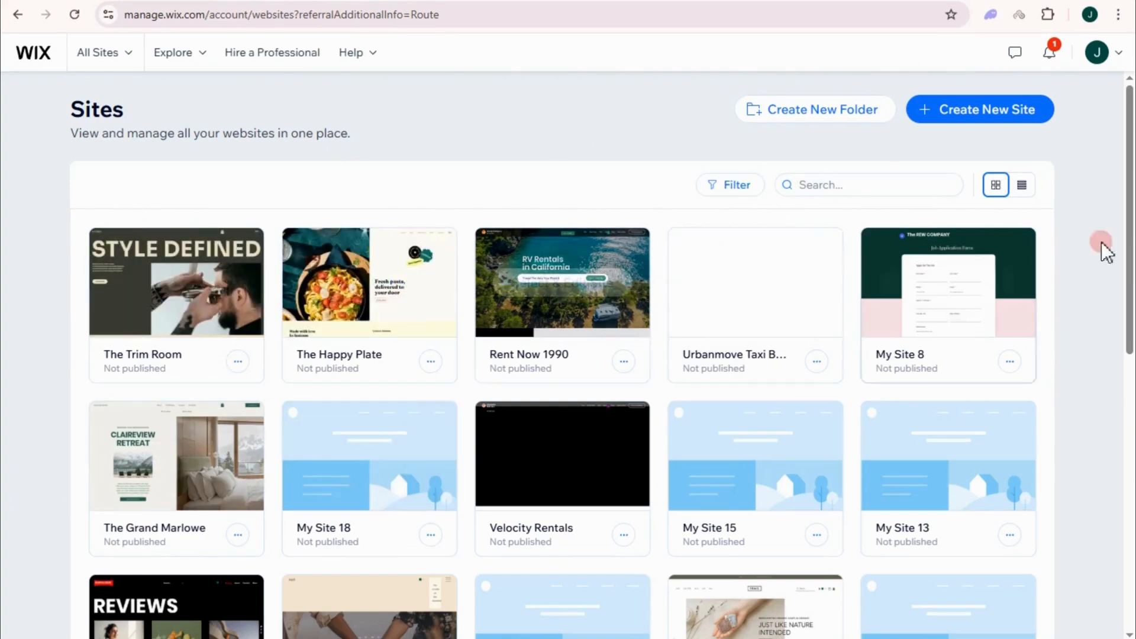
Step: Start a new site with Create New Site on the Wix Sites page
{"action": "mouse_move", "coordinate": [442, 251]}
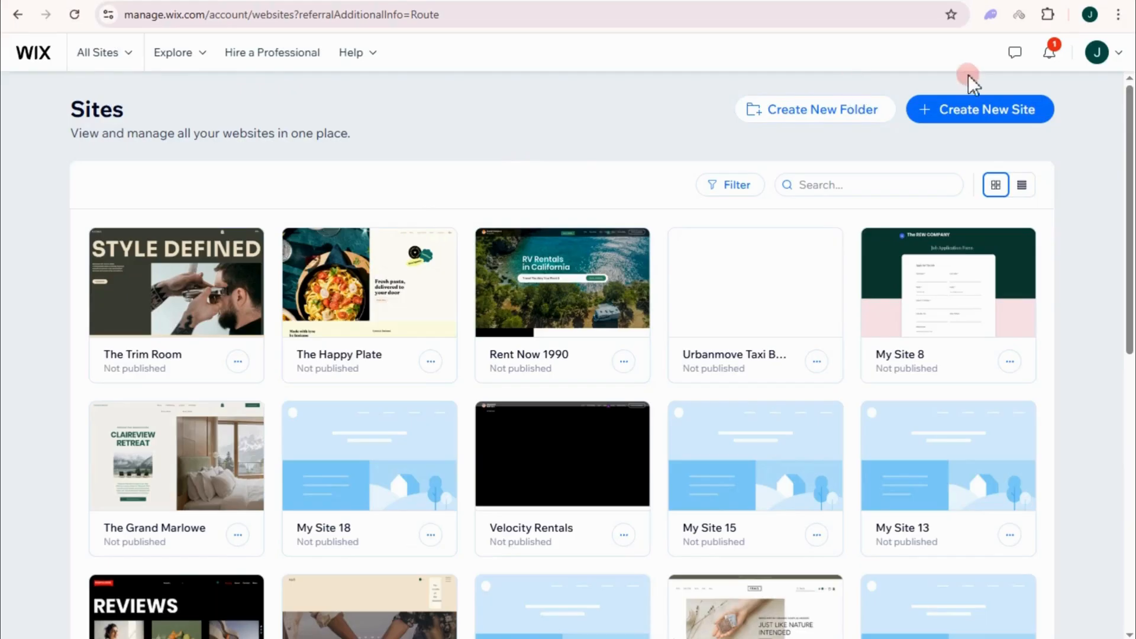
{"action": "left_click", "coordinate": [972, 116]}
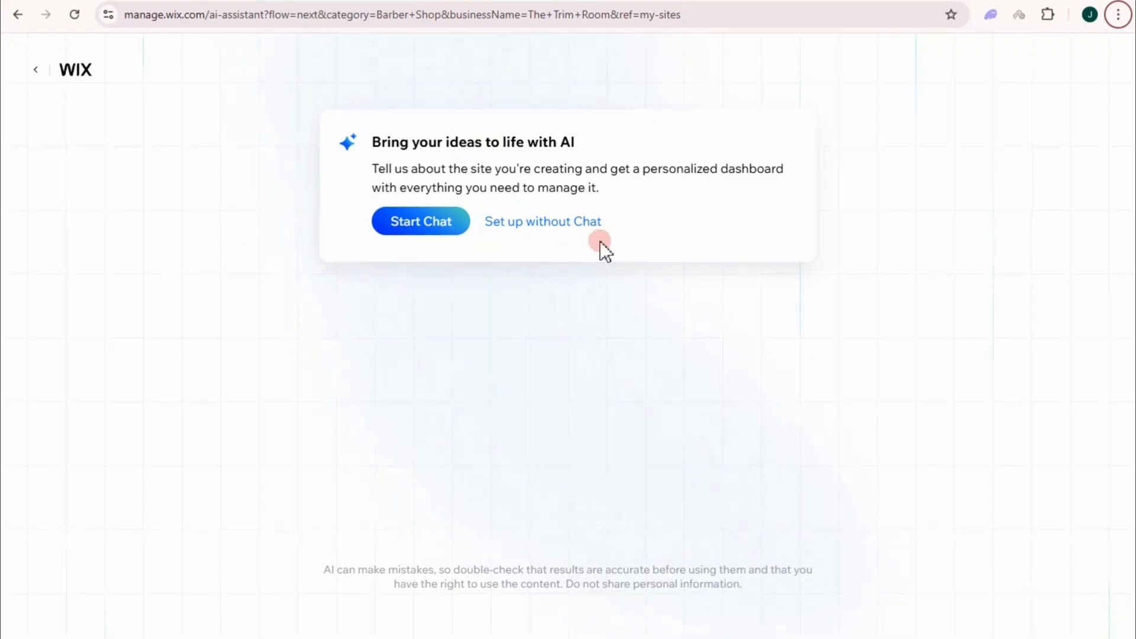
Step: Skip the AI chat and change the site type from Barber Shop to Restaurant, then continue
{"action": "left_click", "coordinate": [553, 234]}
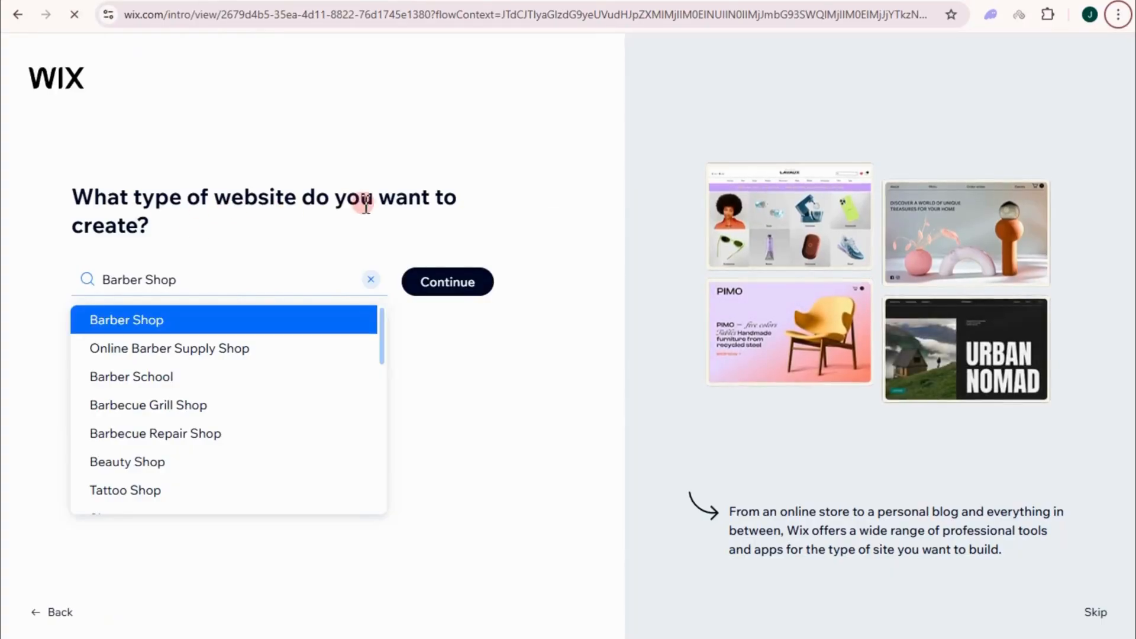
{"action": "left_click", "coordinate": [369, 281]}
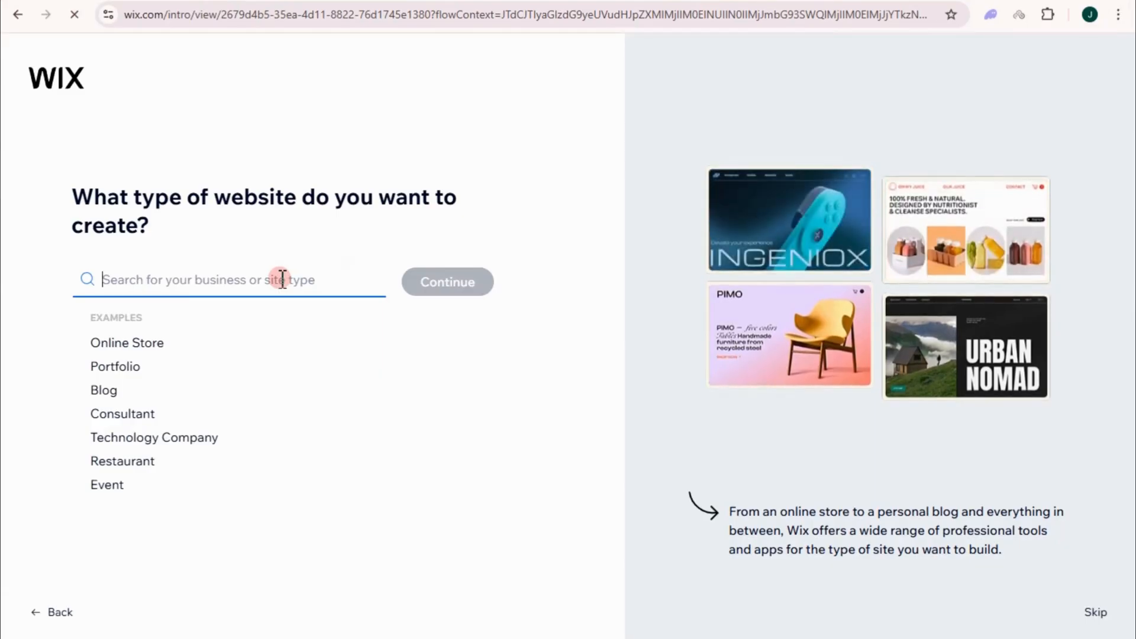
{"action": "type", "text": "RESTAURANT"}
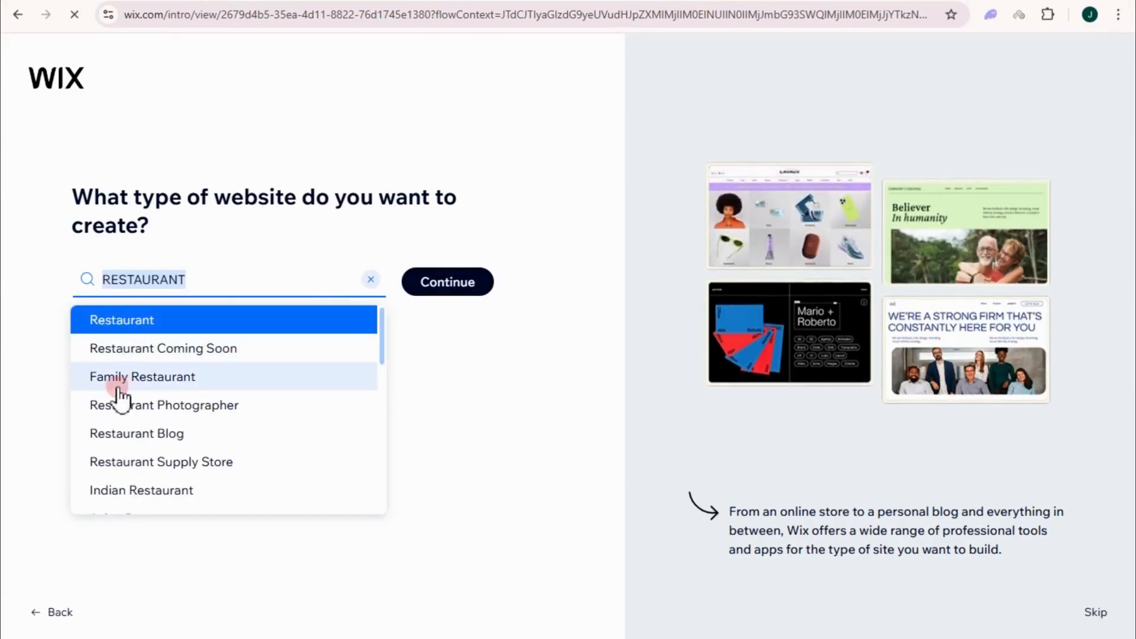
{"action": "scroll", "coordinate": [170, 426], "scroll_direction": "down", "scroll_amount": 3}
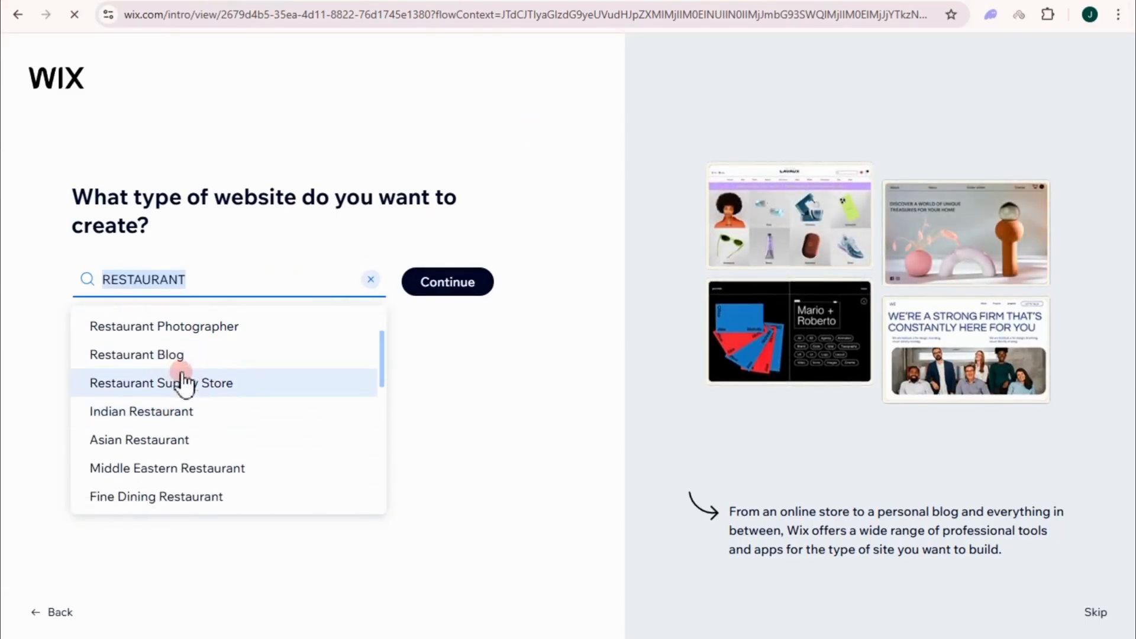
{"action": "scroll", "coordinate": [159, 455], "scroll_direction": "down", "scroll_amount": 2}
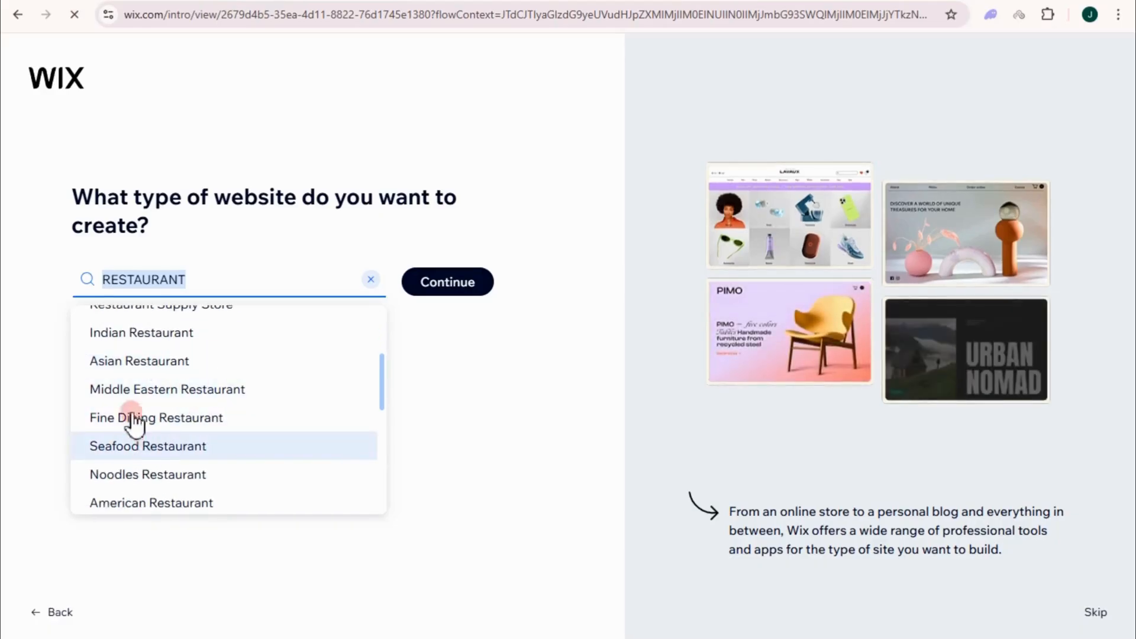
{"action": "scroll", "coordinate": [171, 456], "scroll_direction": "down", "scroll_amount": 2}
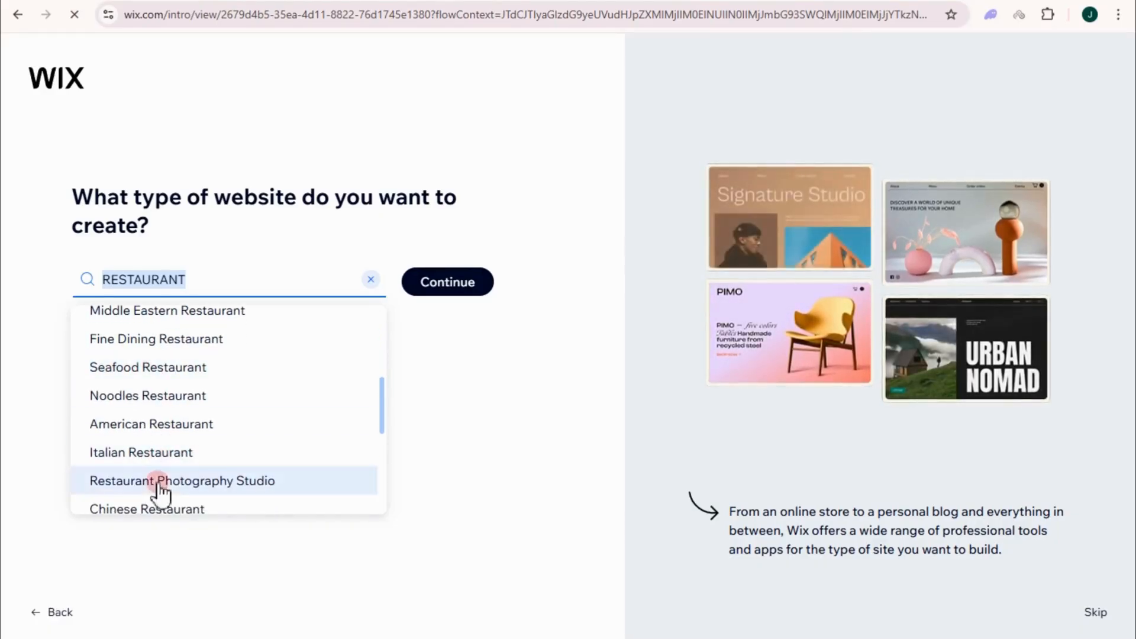
{"action": "scroll", "coordinate": [184, 450], "scroll_direction": "up", "scroll_amount": 7}
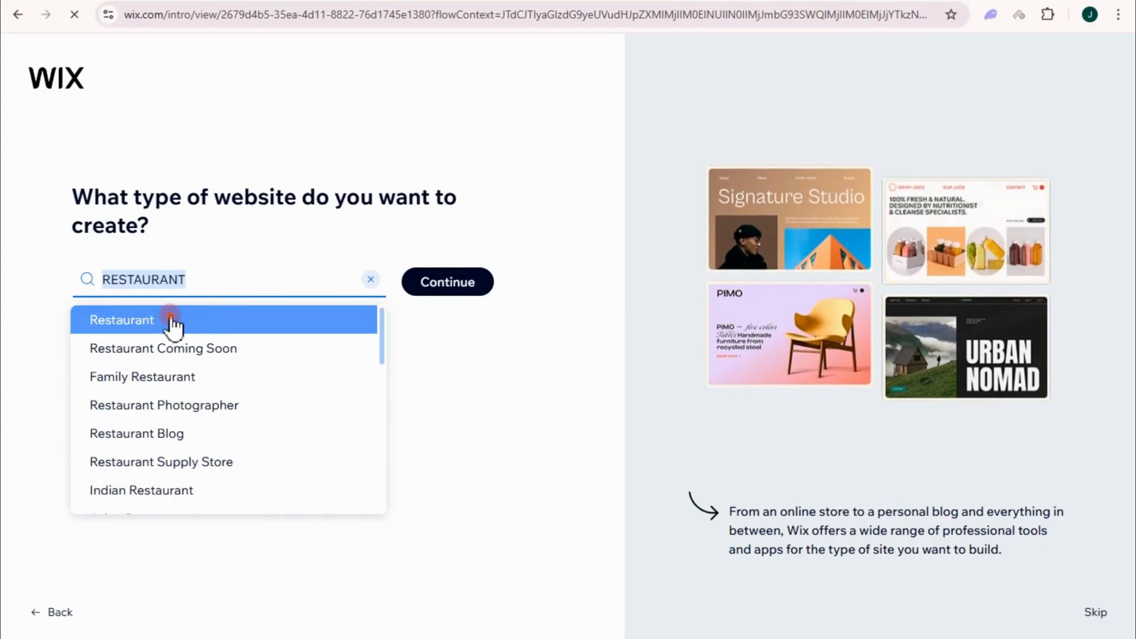
{"action": "left_click", "coordinate": [172, 320]}
{"action": "left_click", "coordinate": [450, 290]}
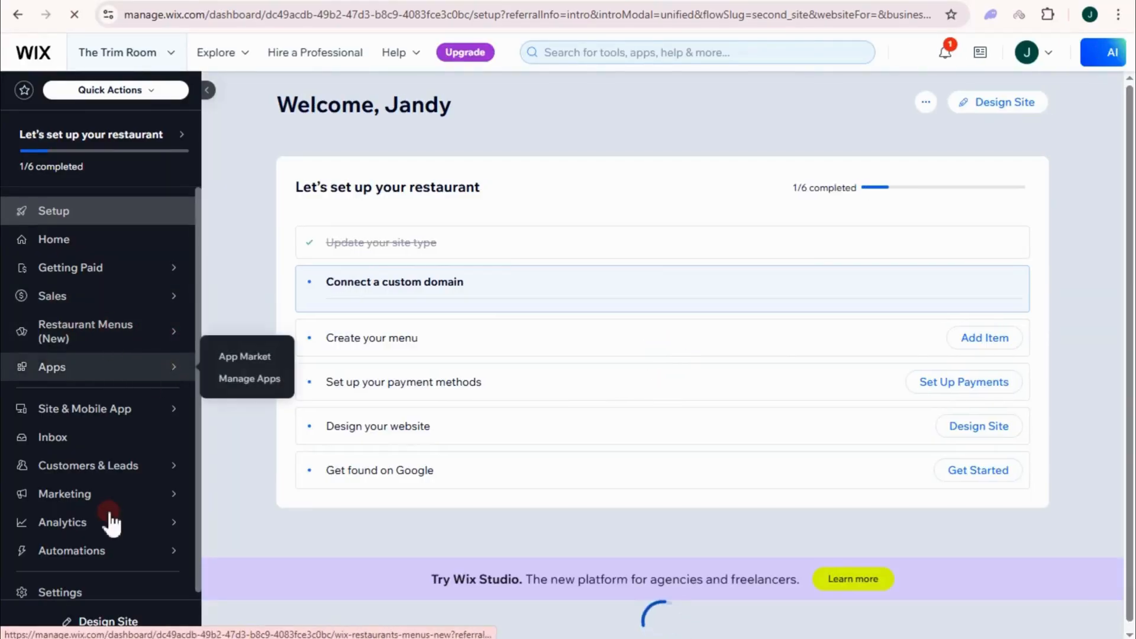
Step: Open the business-name setup step with The Ivory Table as the name
{"action": "left_click", "coordinate": [94, 409]}
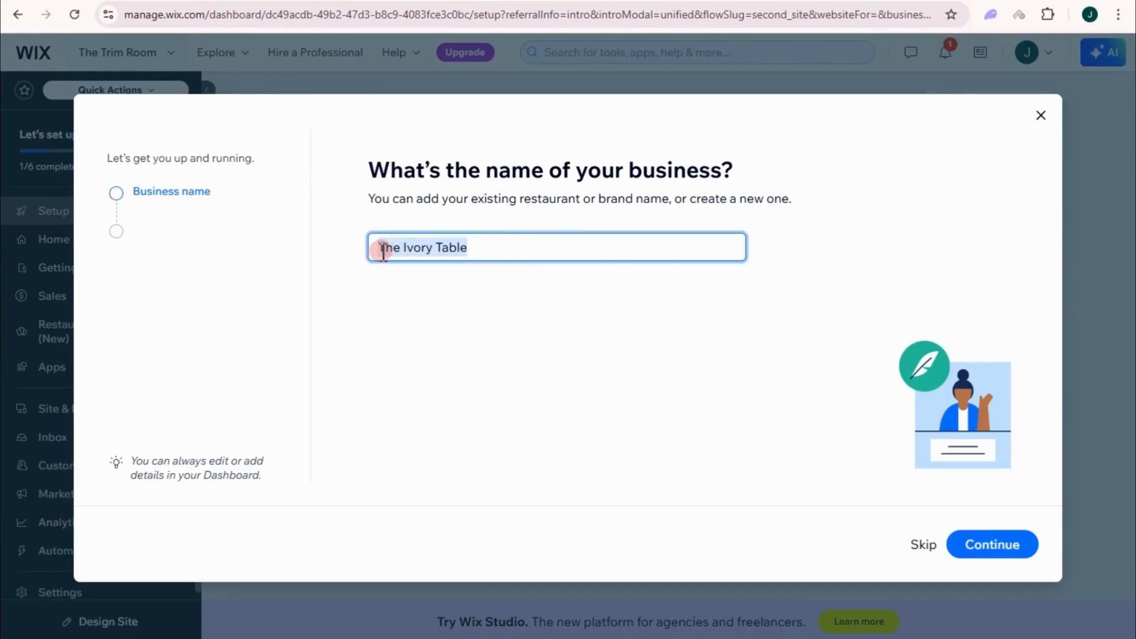
Step: Confirm The Ivory Table as the business name and select the Chat and Bookings apps
{"action": "left_click", "coordinate": [993, 547]}
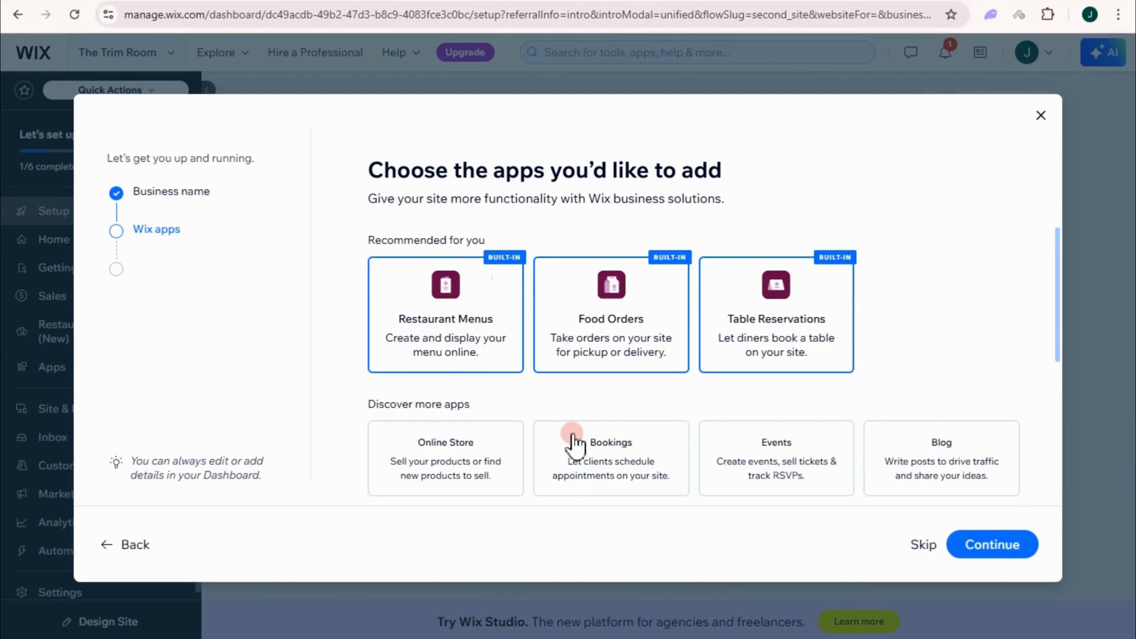
{"action": "scroll", "coordinate": [591, 399], "scroll_direction": "down", "scroll_amount": 3}
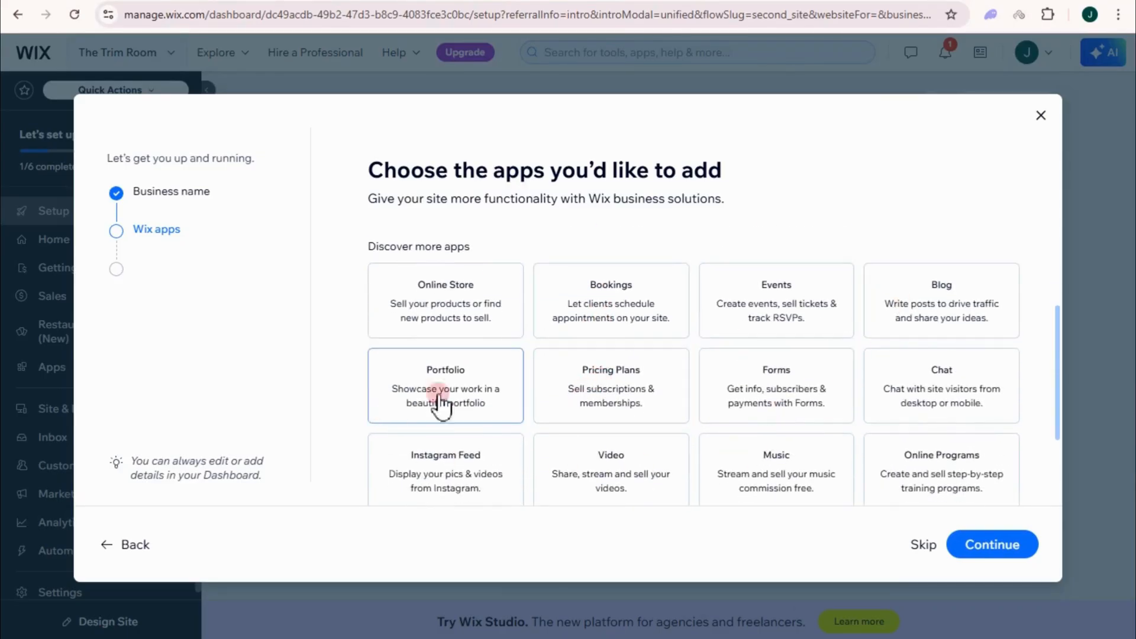
{"action": "scroll", "coordinate": [882, 308], "scroll_direction": "down", "scroll_amount": 2}
{"action": "left_click", "coordinate": [944, 310]}
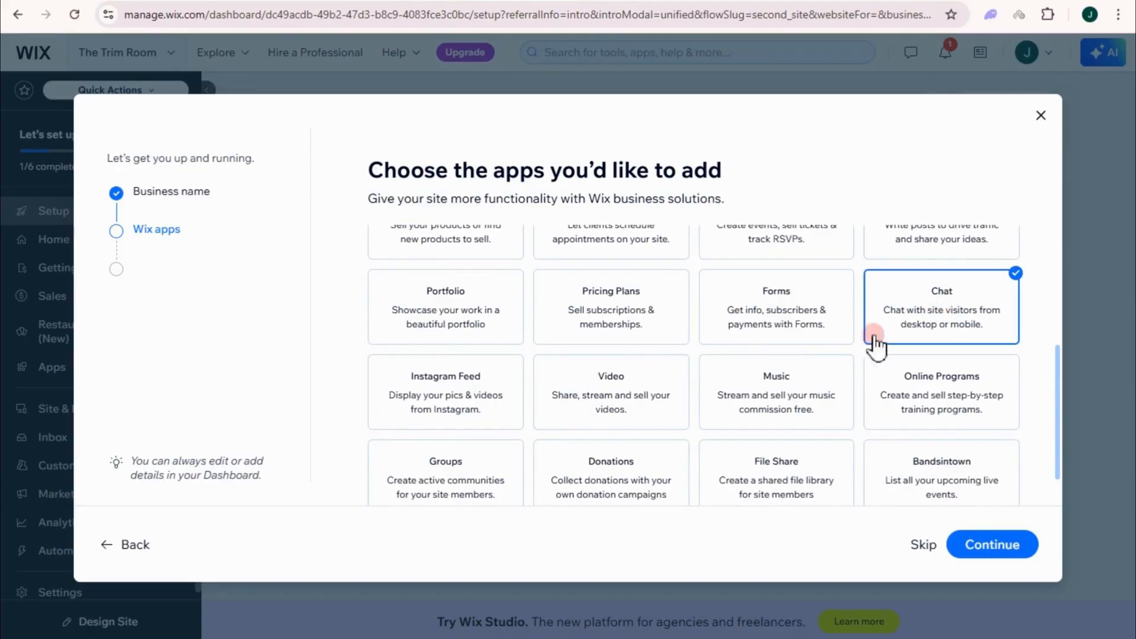
{"action": "scroll", "coordinate": [537, 432], "scroll_direction": "down", "scroll_amount": 1}
{"action": "scroll", "coordinate": [862, 436], "scroll_direction": "up", "scroll_amount": 3}
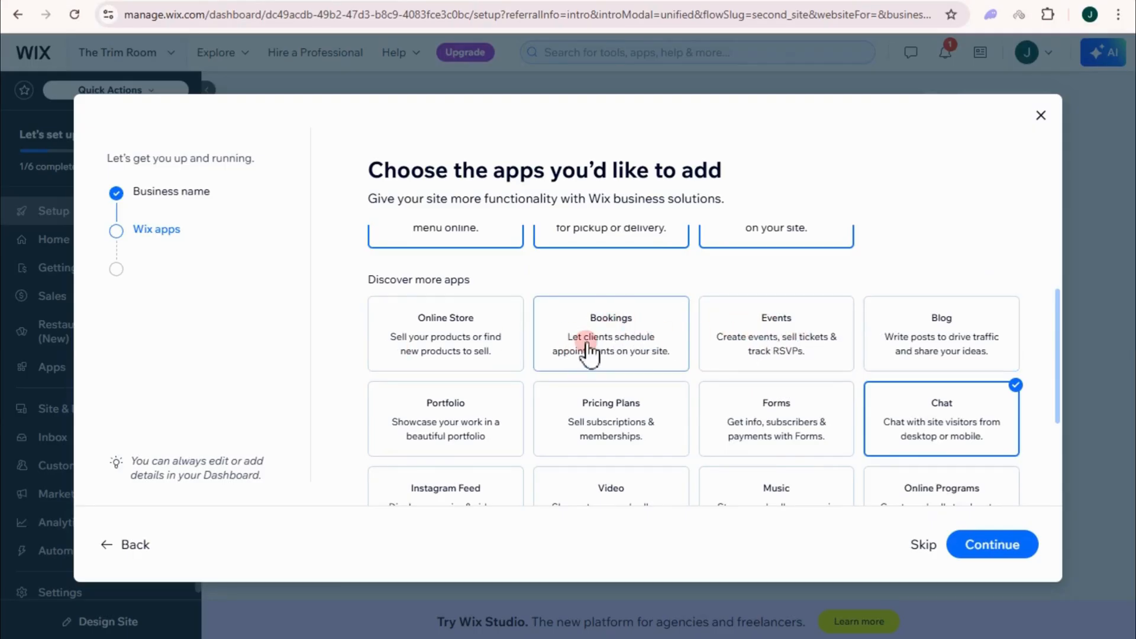
{"action": "left_click", "coordinate": [618, 355]}
Step: Continue with the chosen apps and finish setup back on the restaurant dashboard
{"action": "scroll", "coordinate": [655, 352], "scroll_direction": "up", "scroll_amount": 2}
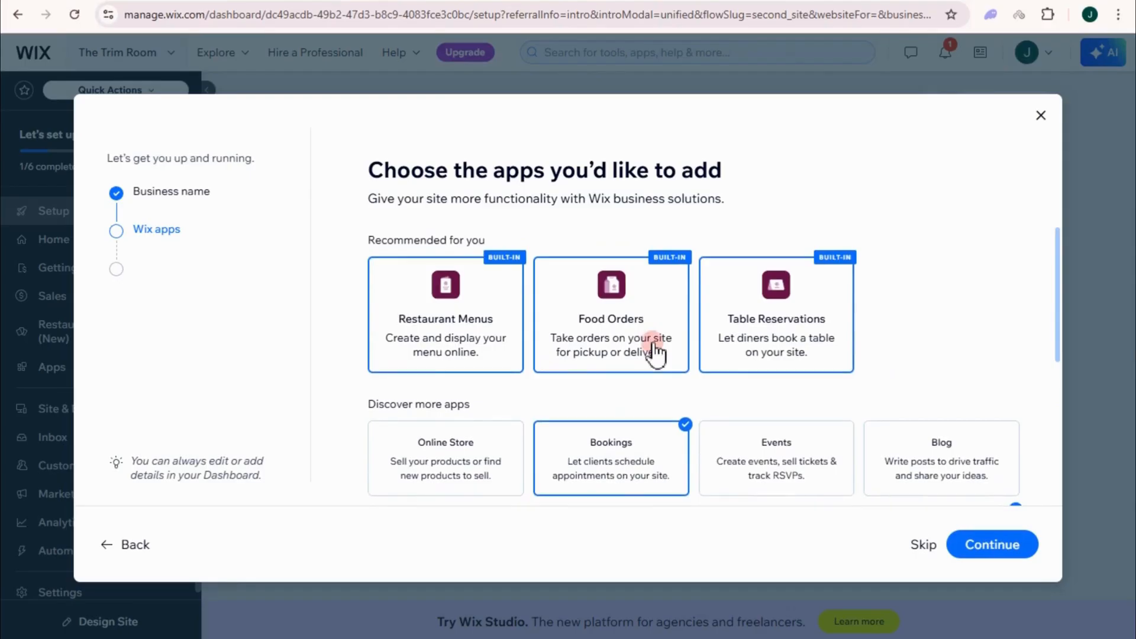
{"action": "left_click", "coordinate": [995, 544]}
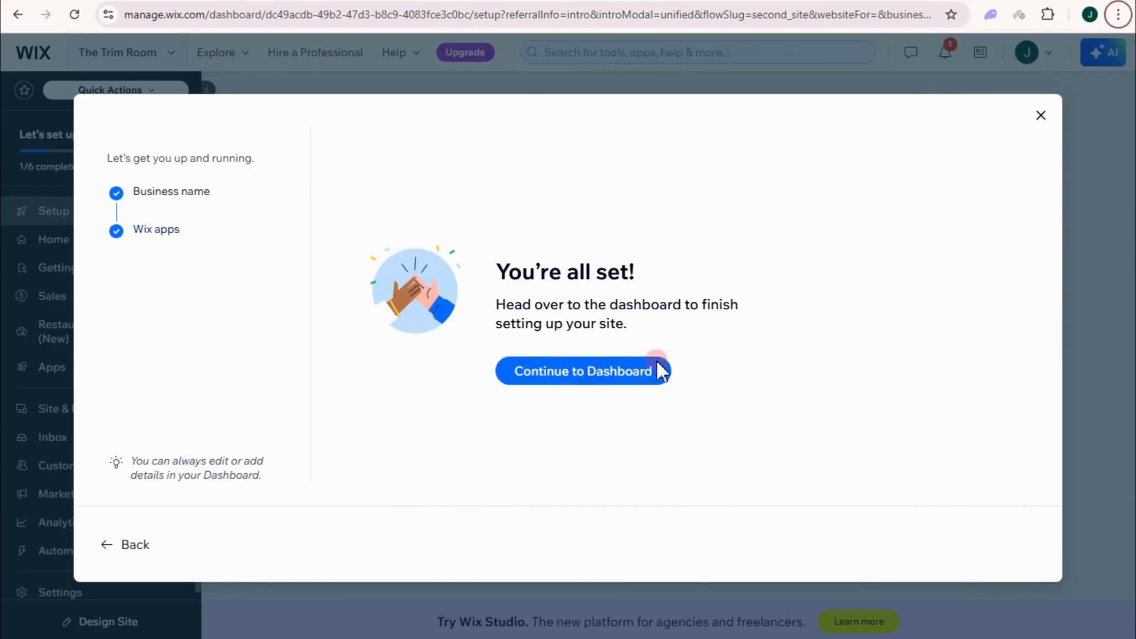
{"action": "left_click", "coordinate": [581, 373]}
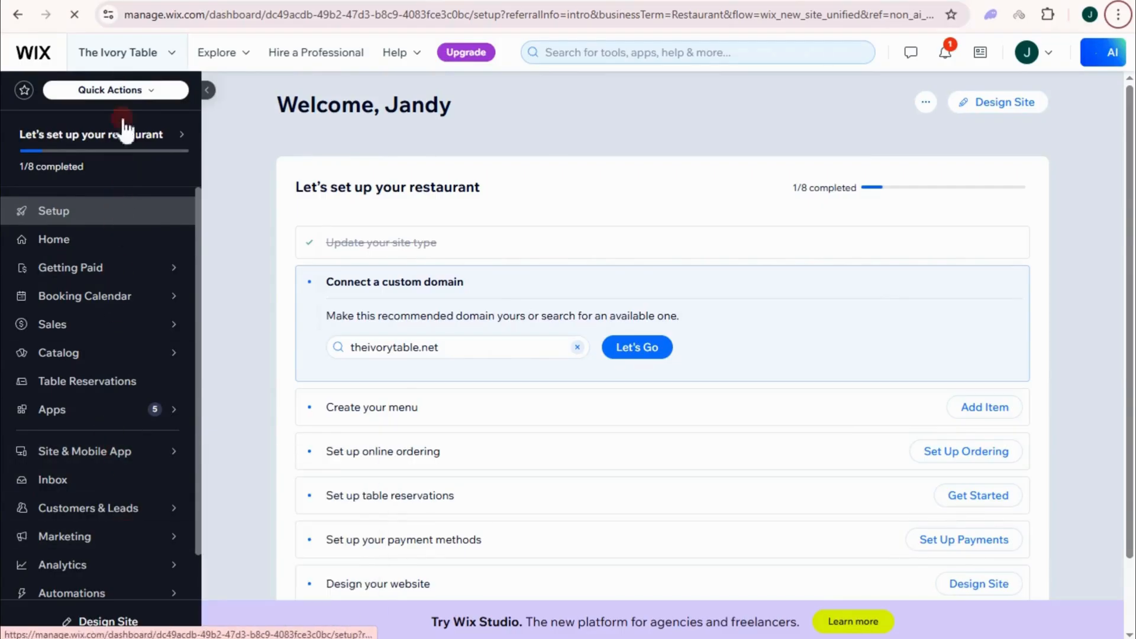
{"action": "left_click", "coordinate": [161, 57]}
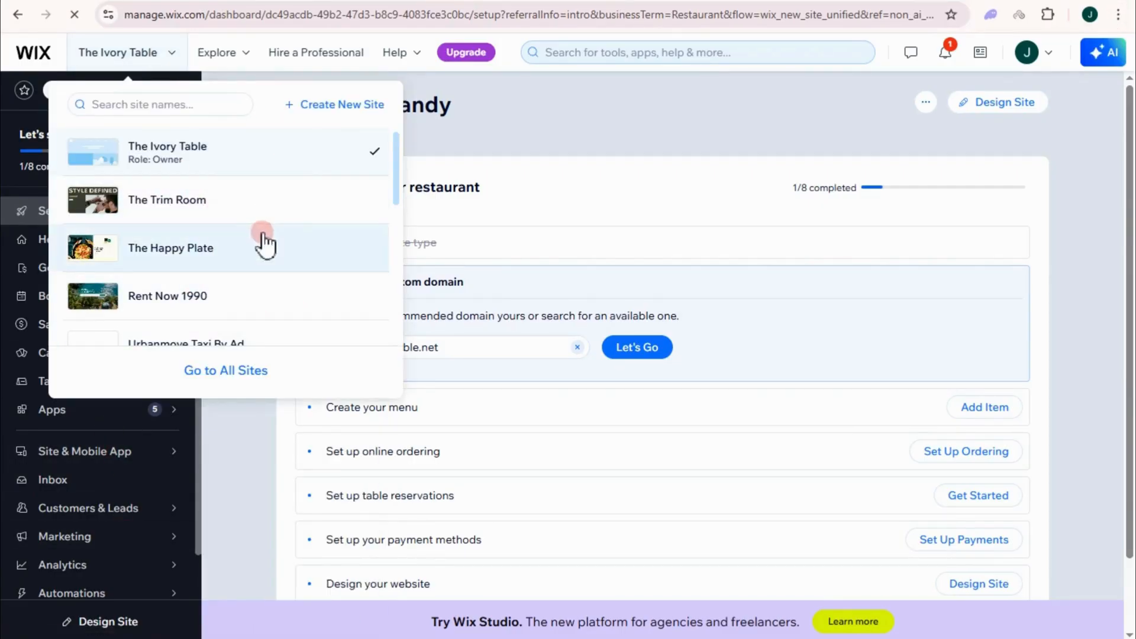
{"action": "left_click", "coordinate": [615, 108]}
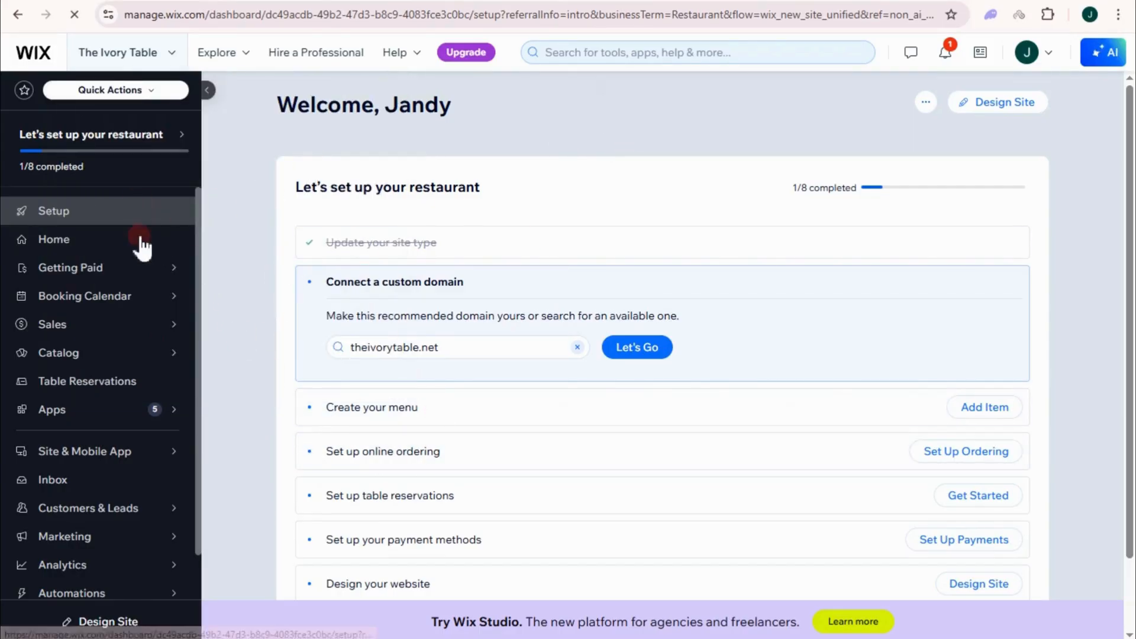
{"action": "mouse_move", "coordinate": [159, 270]}
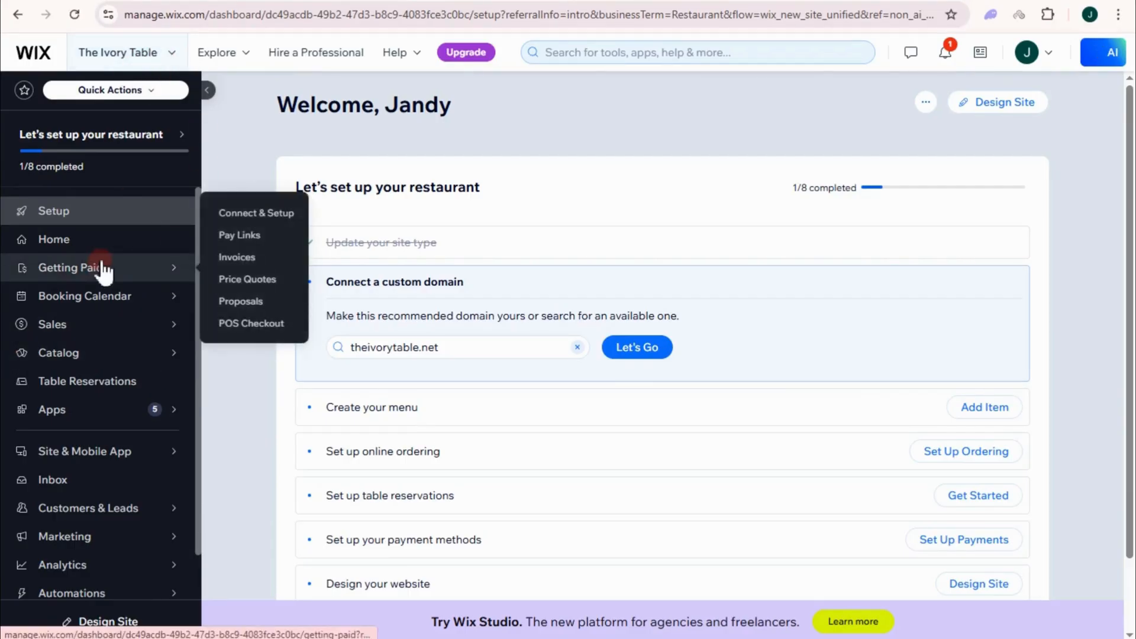
{"action": "mouse_move", "coordinate": [109, 275]}
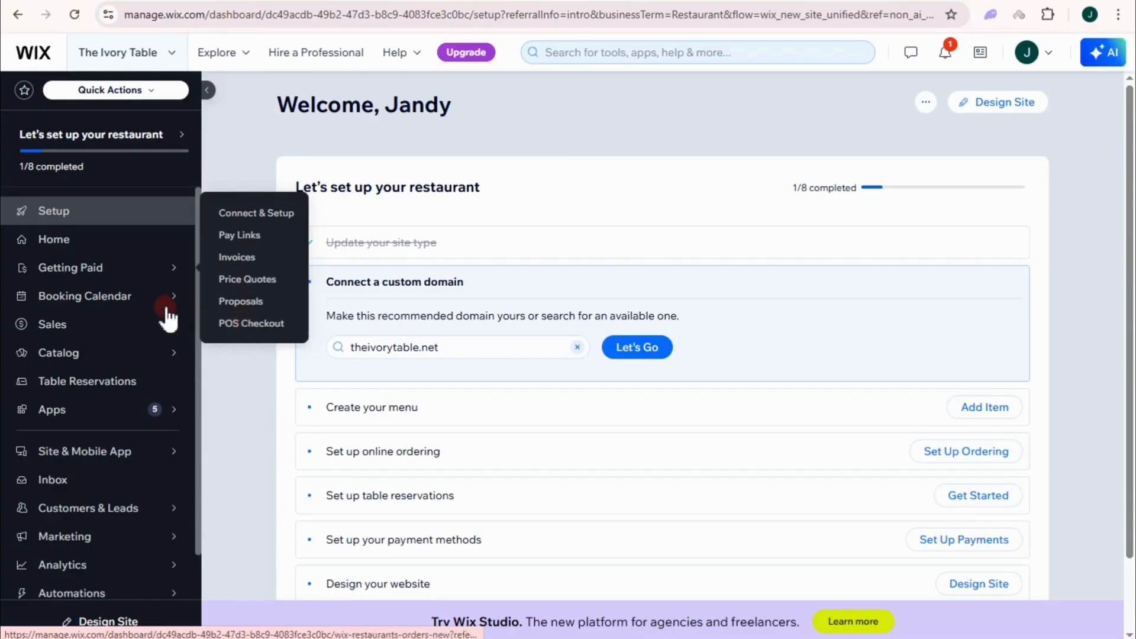
{"action": "mouse_move", "coordinate": [134, 300]}
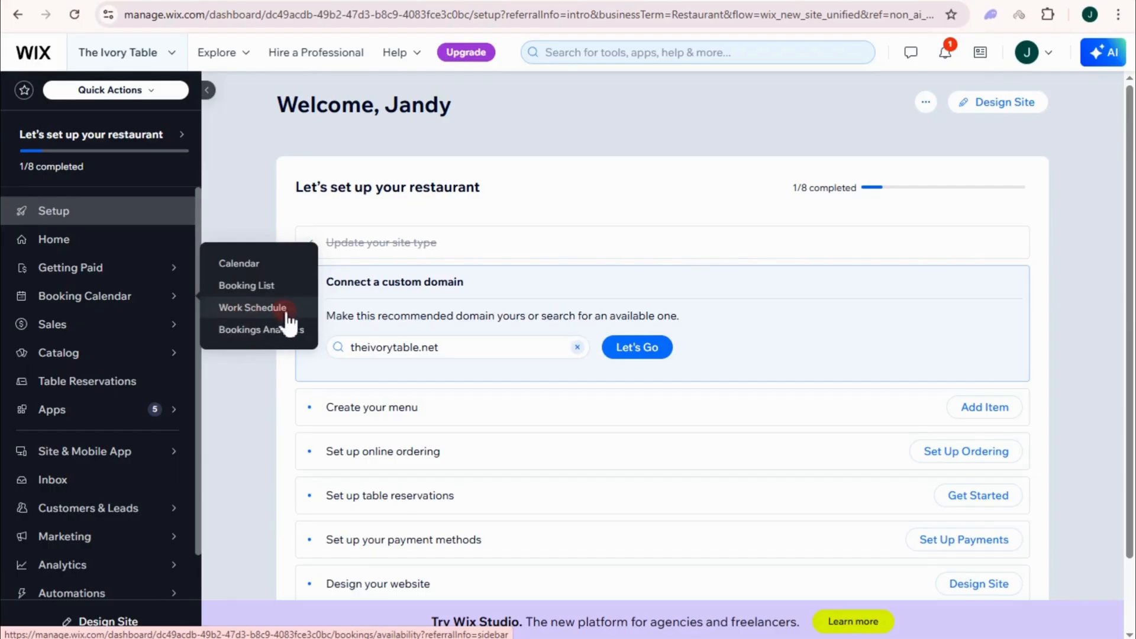
{"action": "mouse_move", "coordinate": [194, 340]}
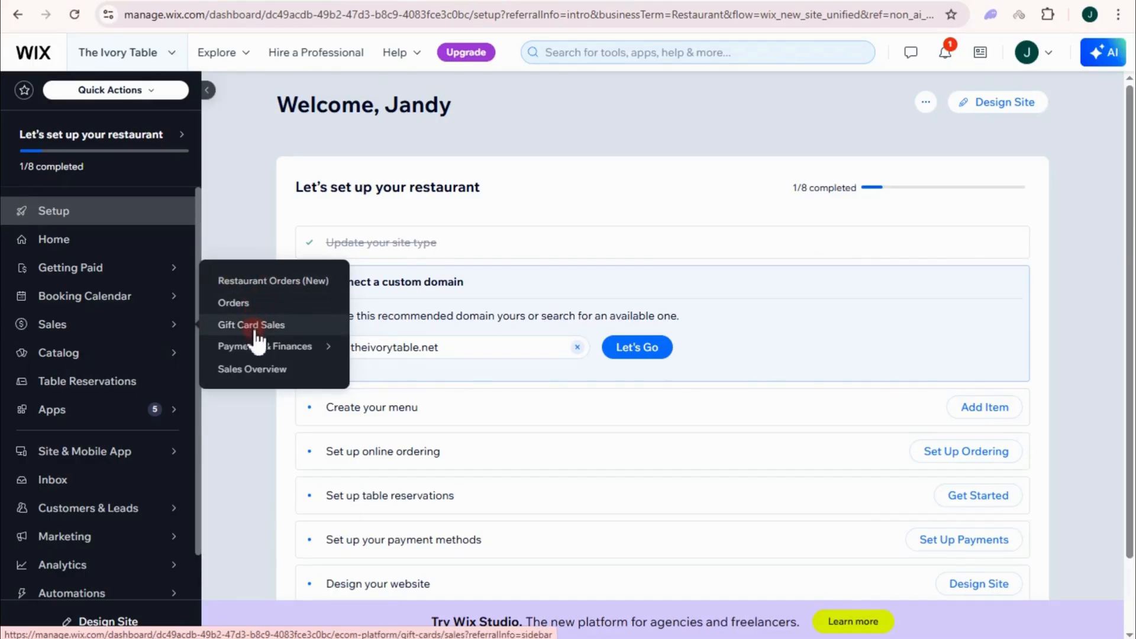
{"action": "mouse_move", "coordinate": [254, 350]}
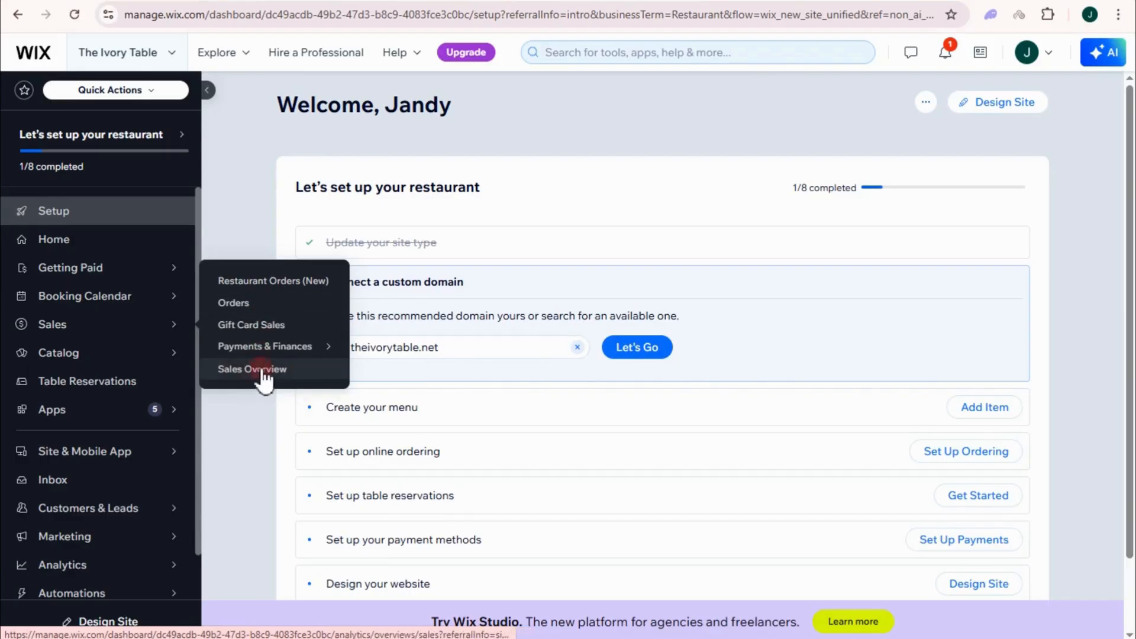
{"action": "mouse_move", "coordinate": [109, 361]}
{"action": "mouse_move", "coordinate": [225, 320]}
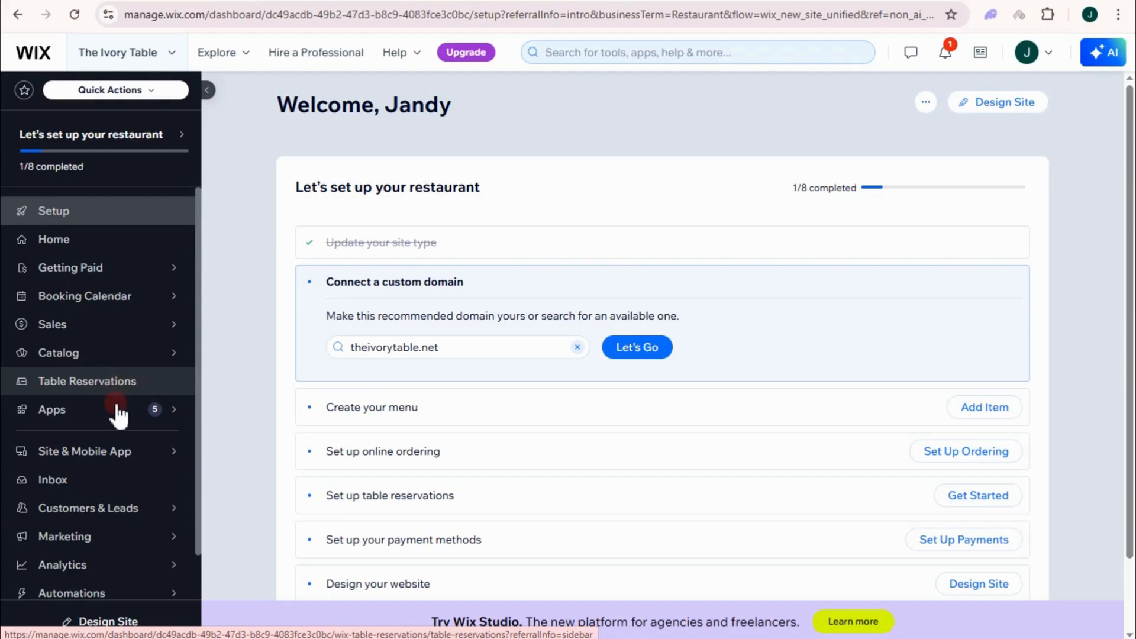
{"action": "mouse_move", "coordinate": [120, 416]}
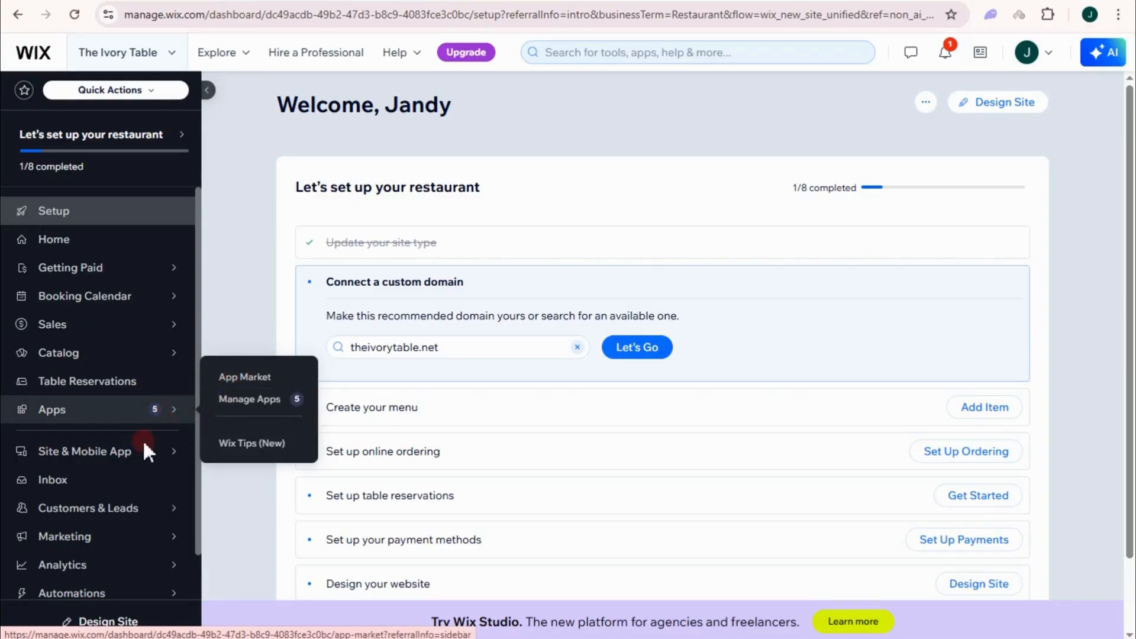
{"action": "mouse_move", "coordinate": [121, 453]}
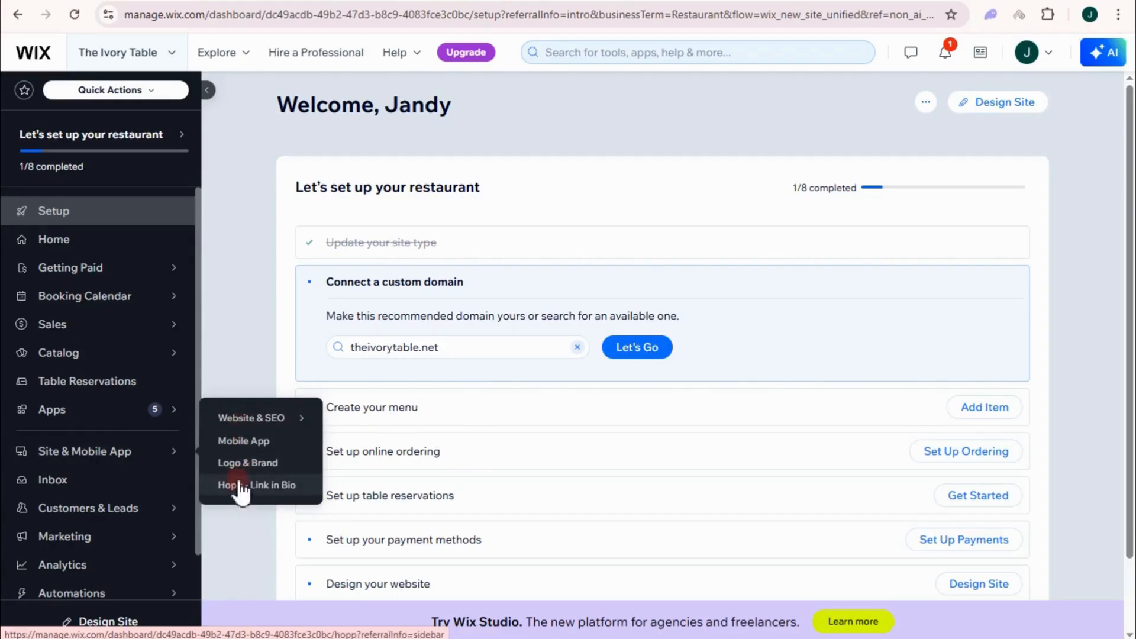
{"action": "mouse_move", "coordinate": [97, 519]}
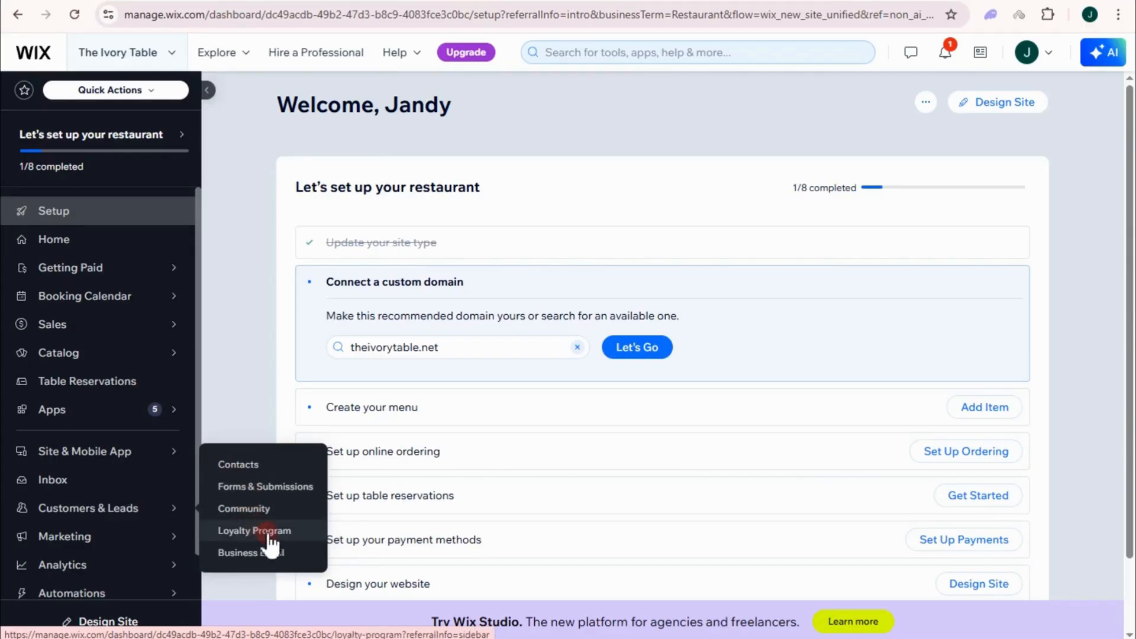
{"action": "mouse_move", "coordinate": [123, 551]}
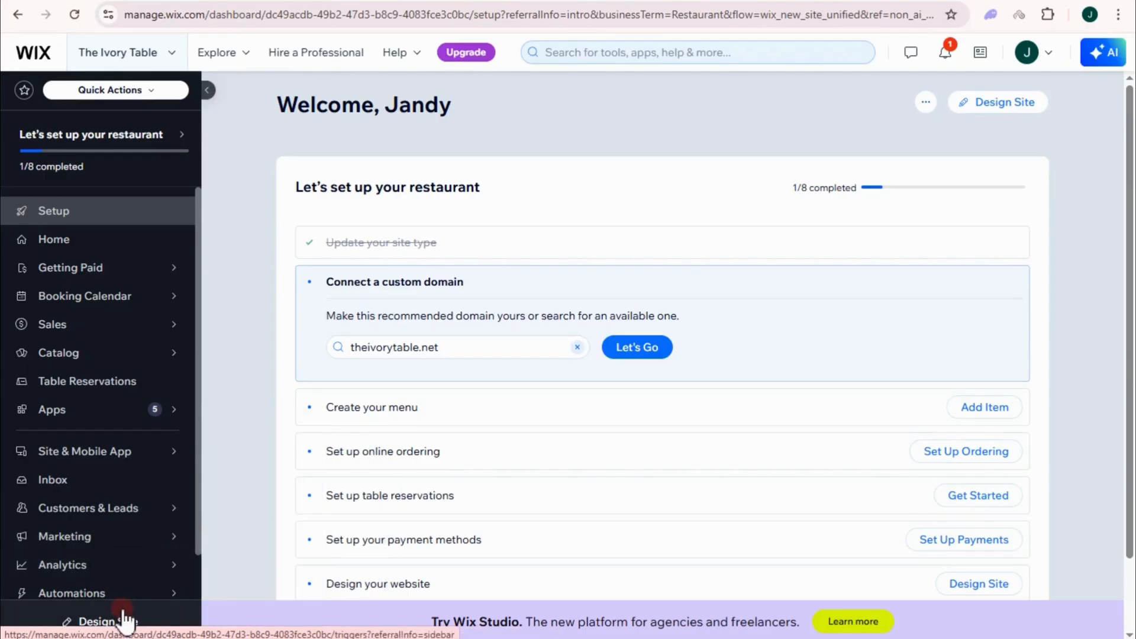
{"action": "mouse_move", "coordinate": [169, 599]}
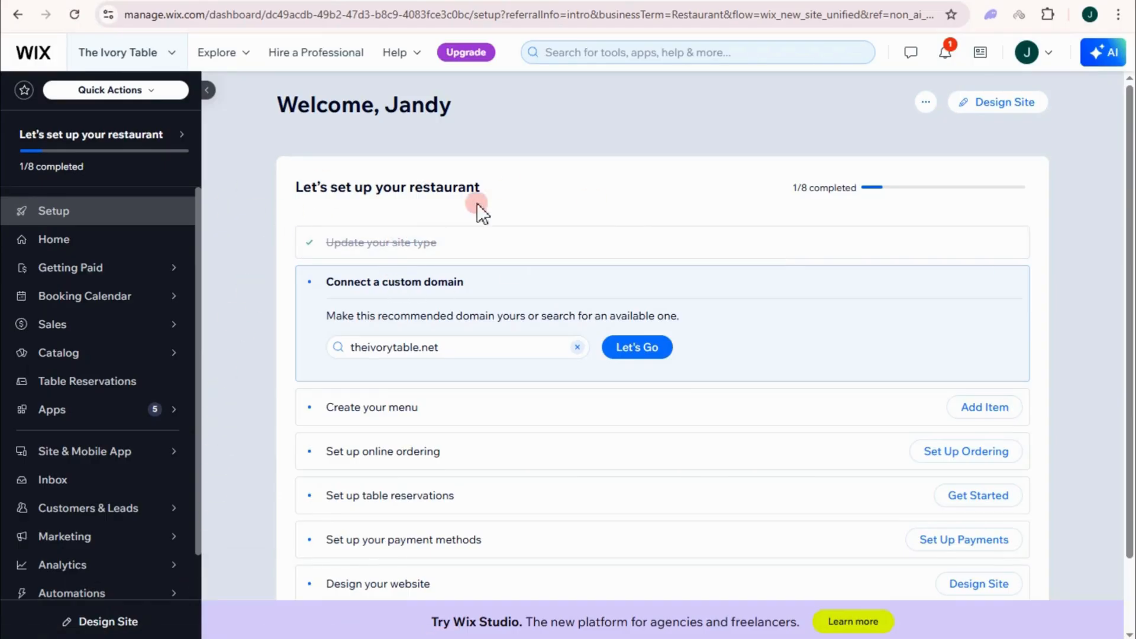
{"action": "scroll", "coordinate": [532, 308], "scroll_direction": "down", "scroll_amount": 2}
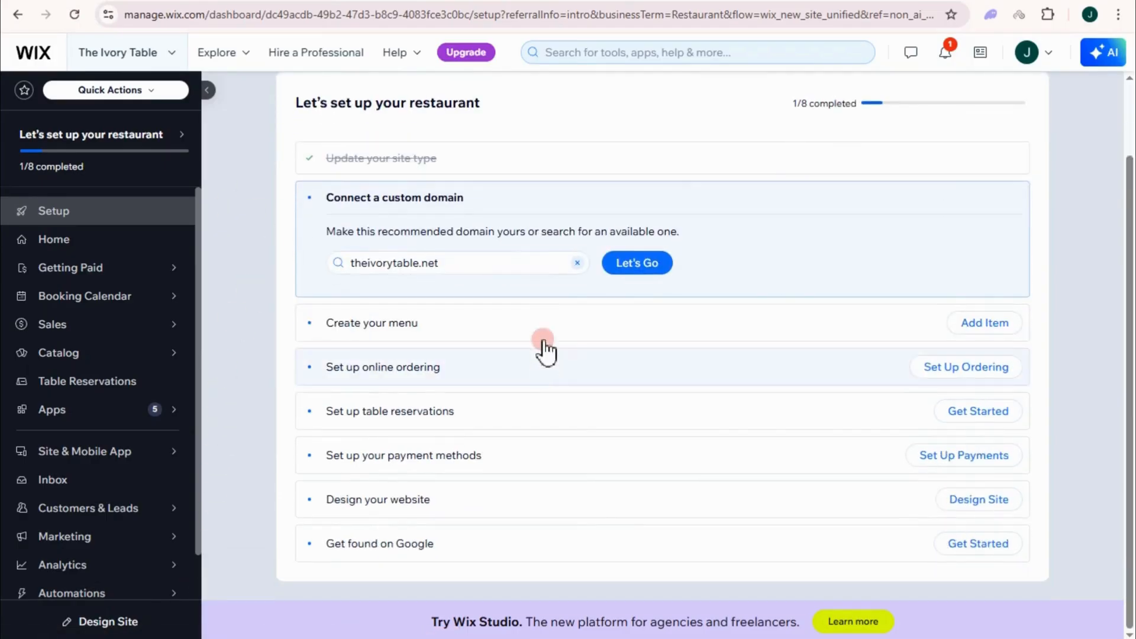
{"action": "scroll", "coordinate": [545, 260], "scroll_direction": "up", "scroll_amount": 2}
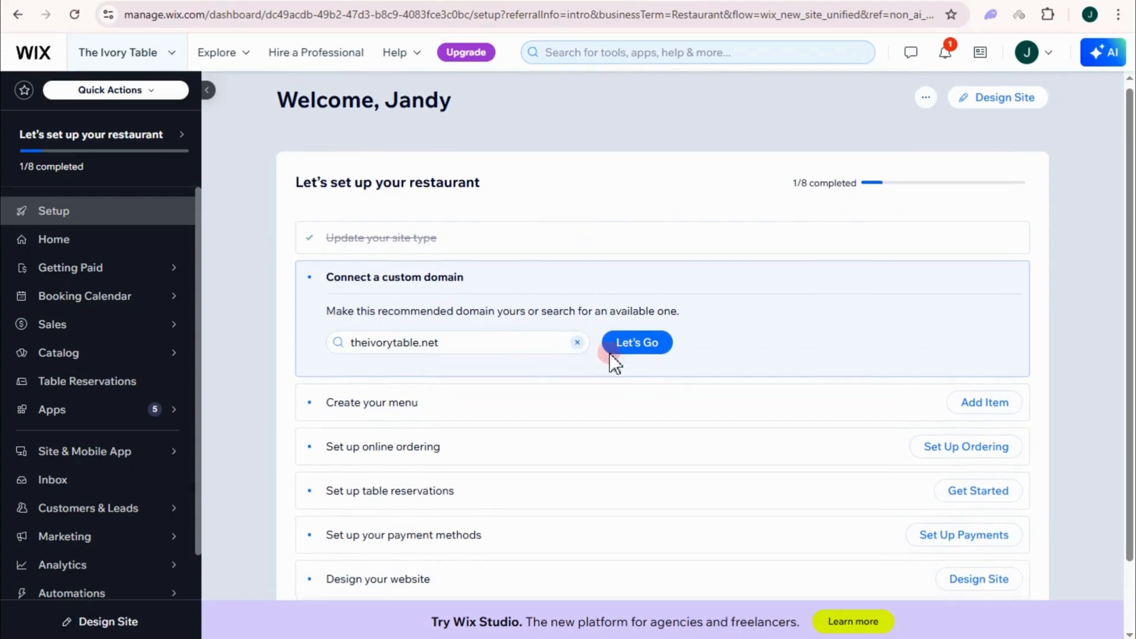
{"action": "scroll", "coordinate": [609, 355], "scroll_direction": "down", "scroll_amount": 2}
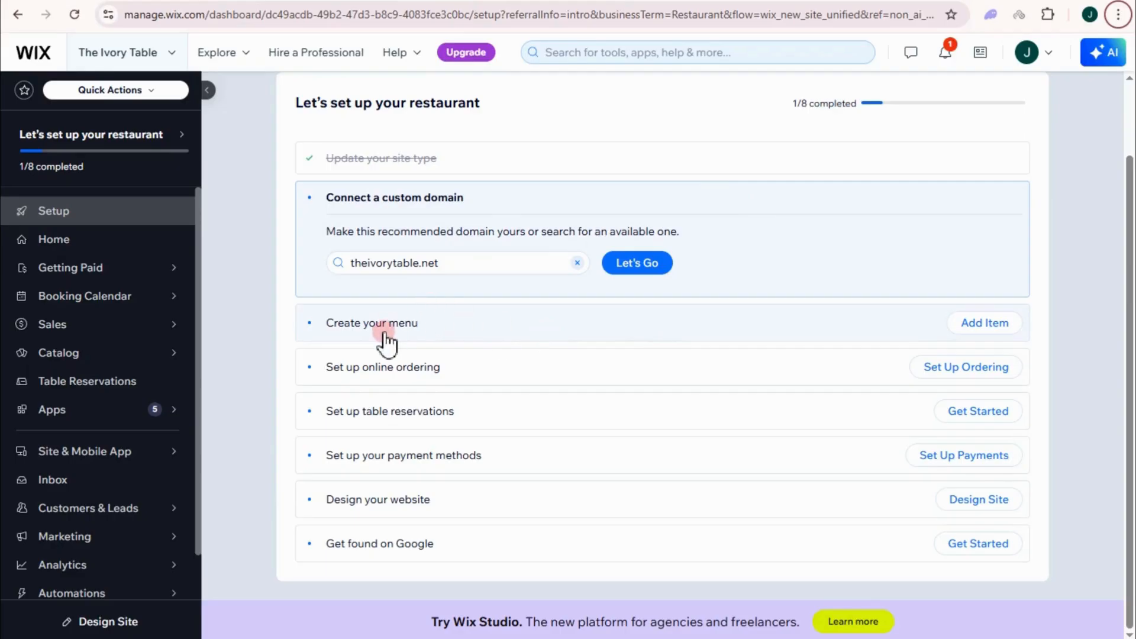
Step: Browse the existing Dinner Menu's sections and items, then return to the Restaurant Menus list
{"action": "left_click", "coordinate": [971, 329]}
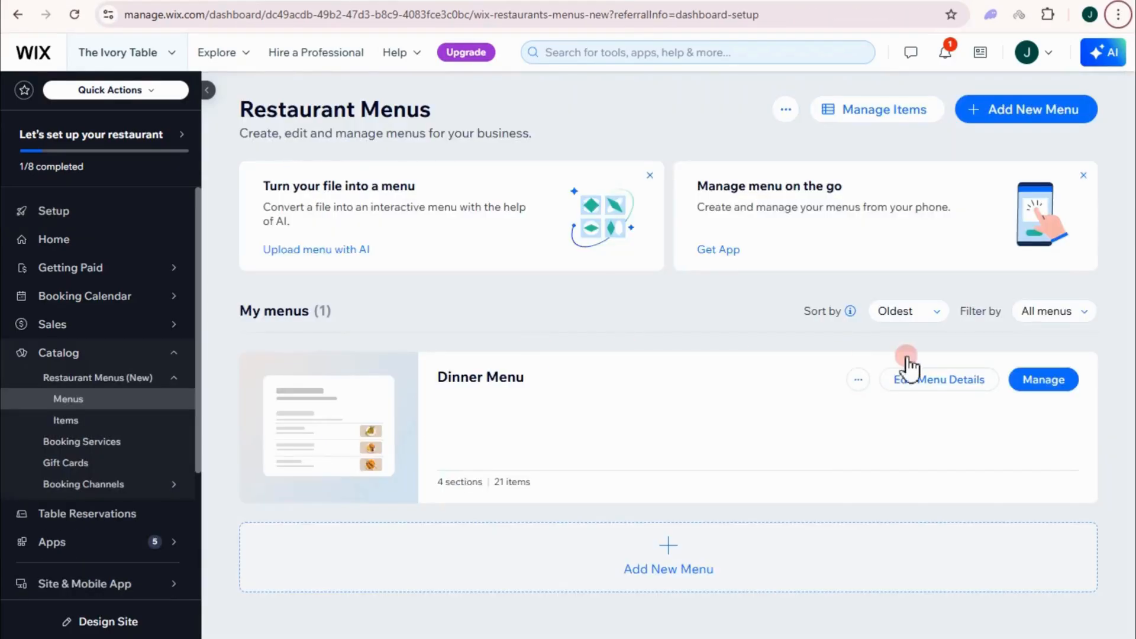
{"action": "left_click", "coordinate": [352, 417]}
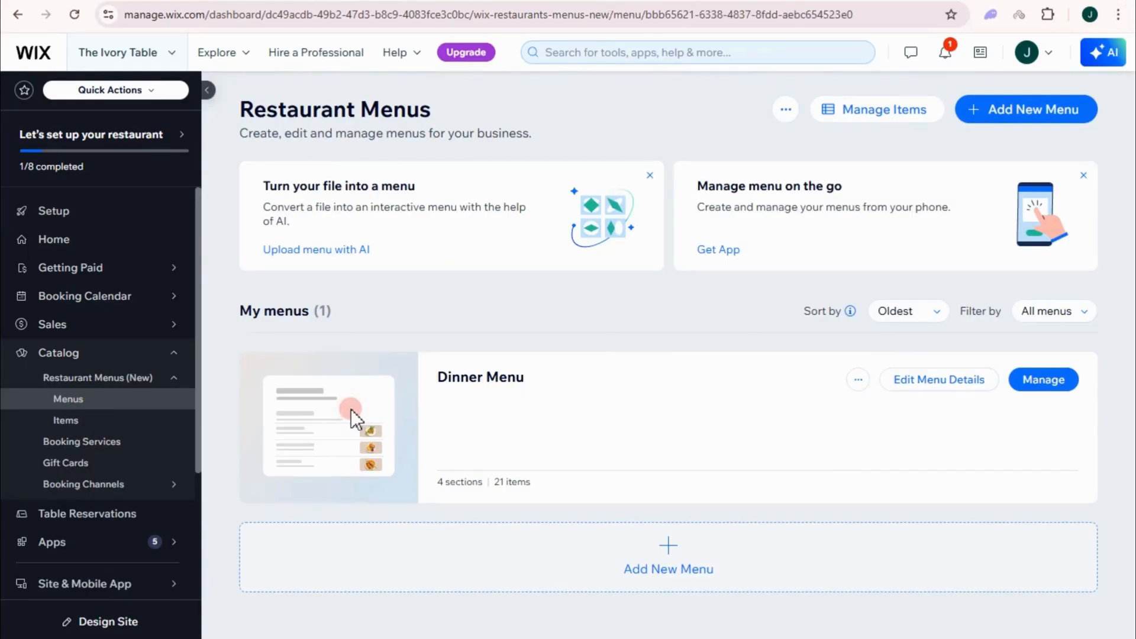
{"action": "scroll", "coordinate": [592, 331], "scroll_direction": "down", "scroll_amount": 5}
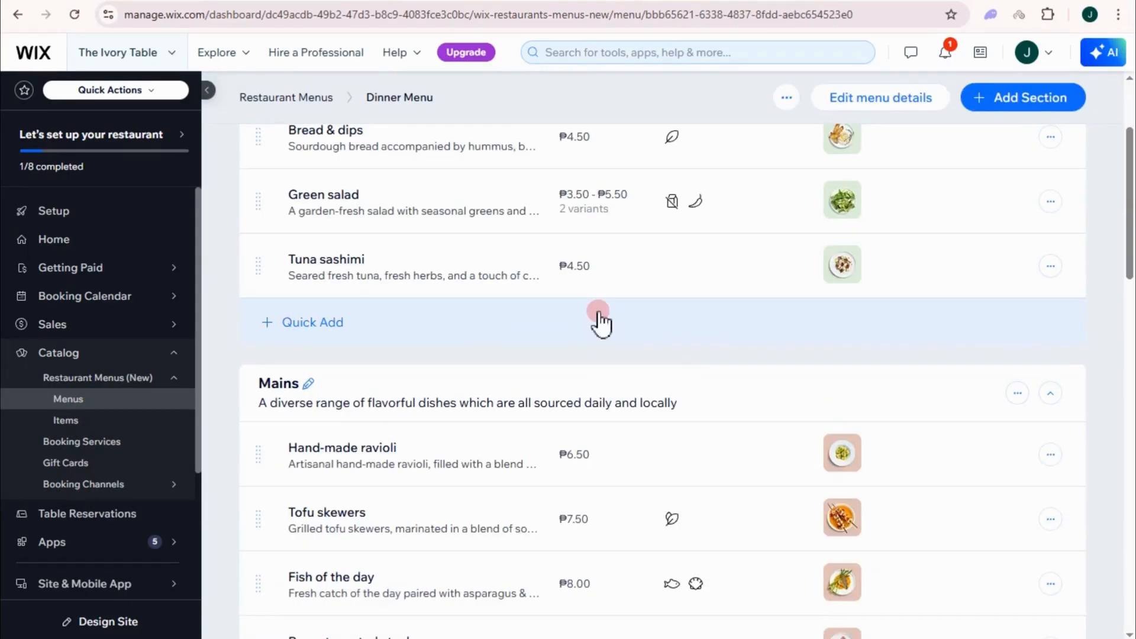
{"action": "scroll", "coordinate": [601, 322], "scroll_direction": "down", "scroll_amount": 20}
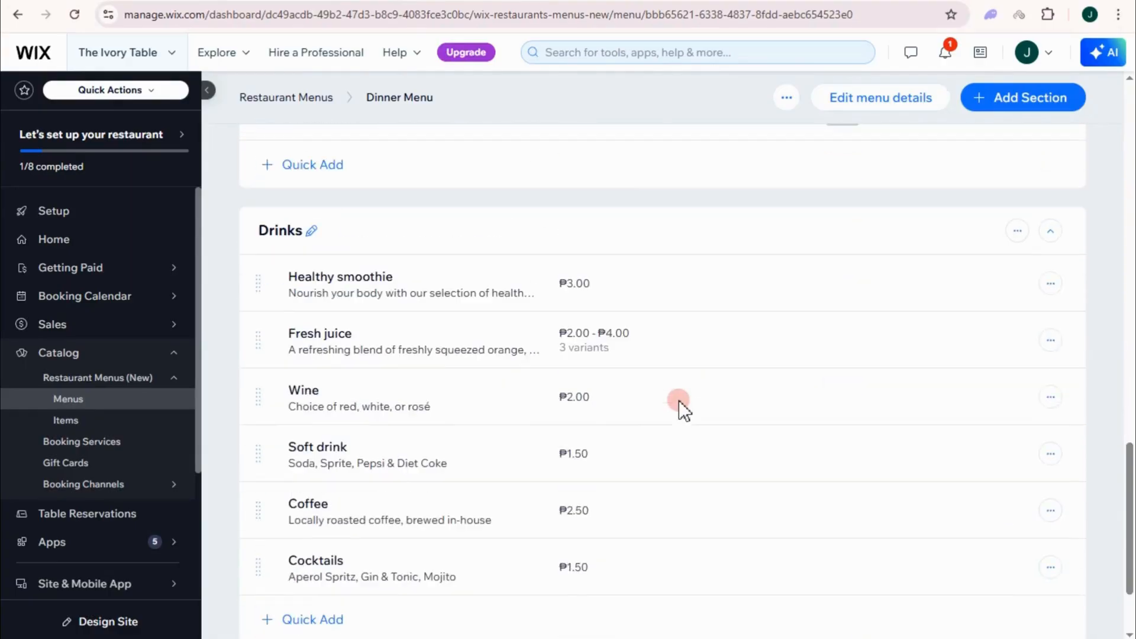
{"action": "scroll", "coordinate": [669, 243], "scroll_direction": "down", "scroll_amount": 3}
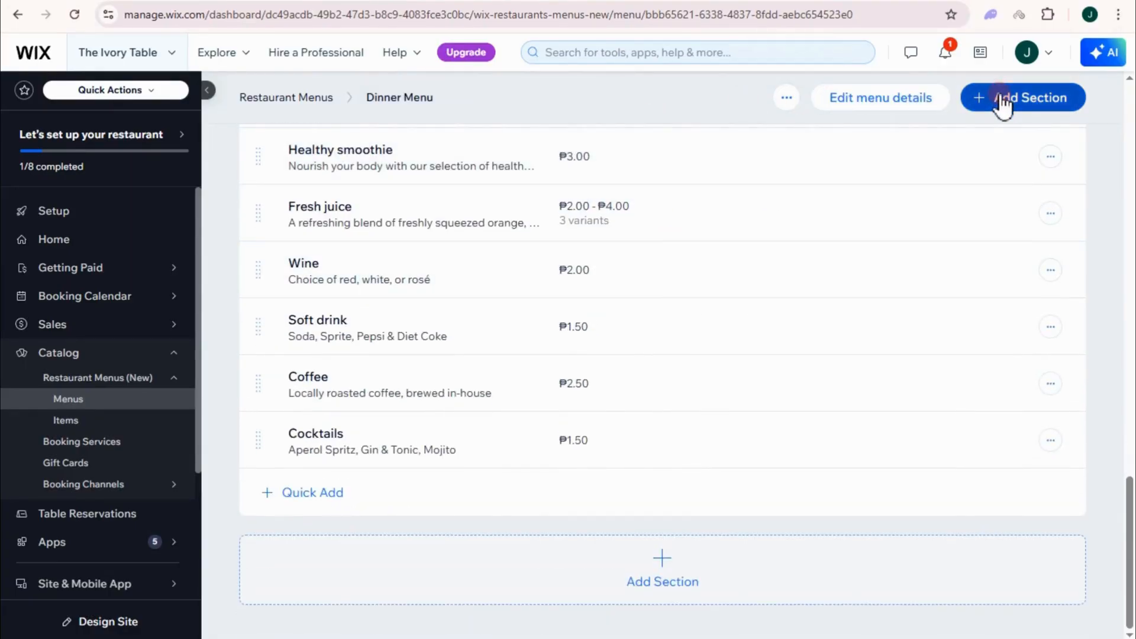
{"action": "left_click", "coordinate": [304, 99]}
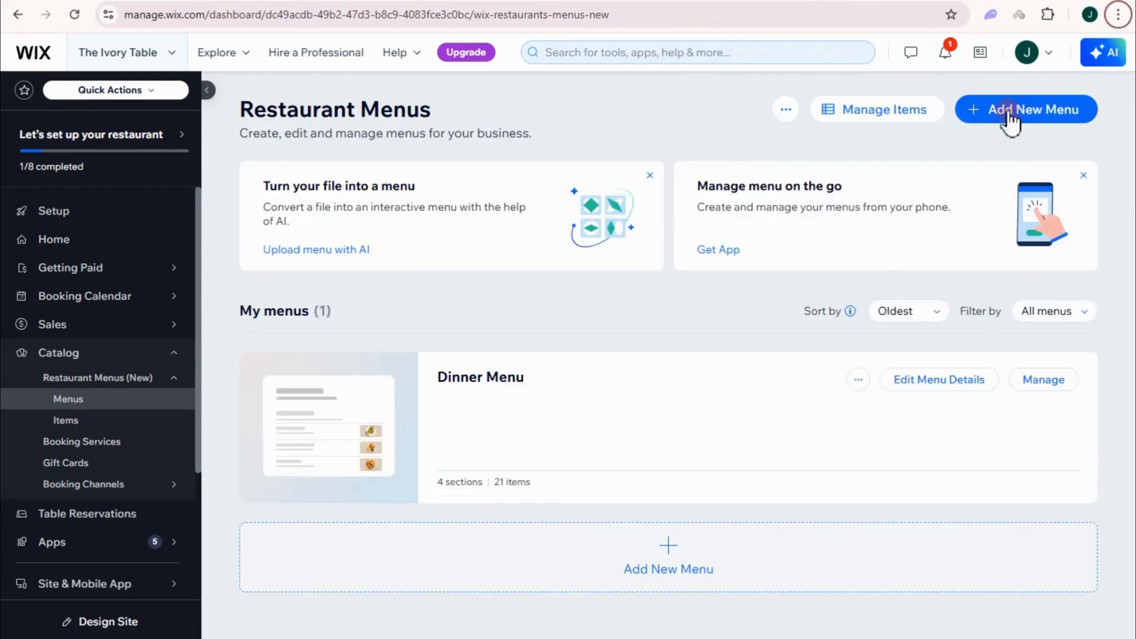
Step: Create and save the menu 'Mexican Restaurant Menu – “Tacos y Tequila”' and begin a section
{"action": "left_click", "coordinate": [1011, 112]}
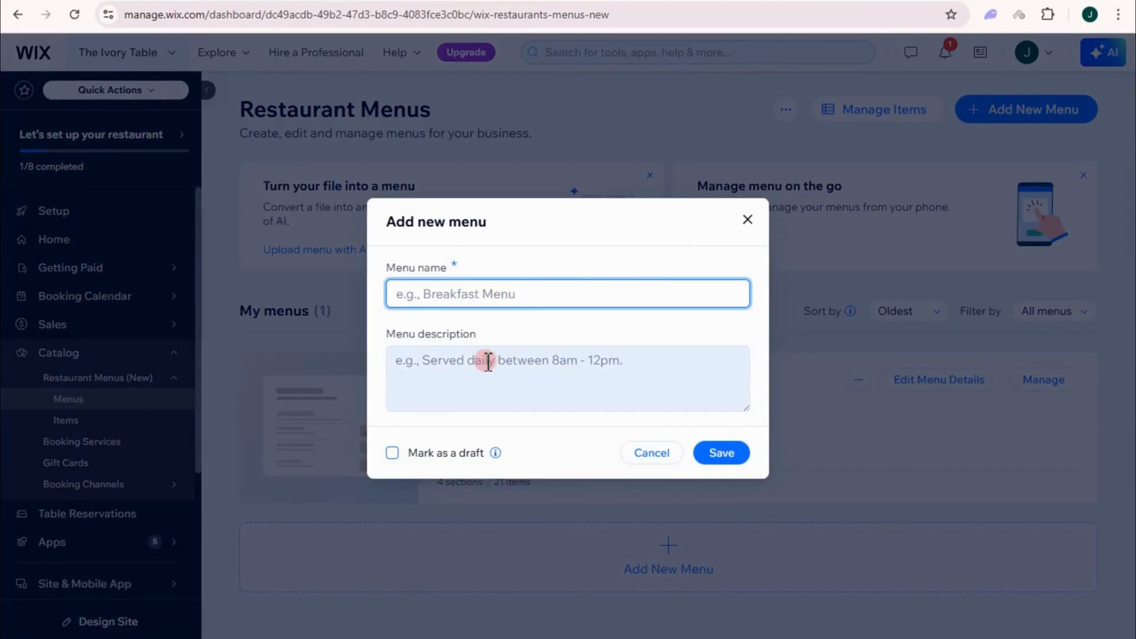
{"action": "left_click", "coordinate": [434, 296]}
{"action": "type", "text": "Mexican Restaurant Menu – \"Tacos y Tequila\""}
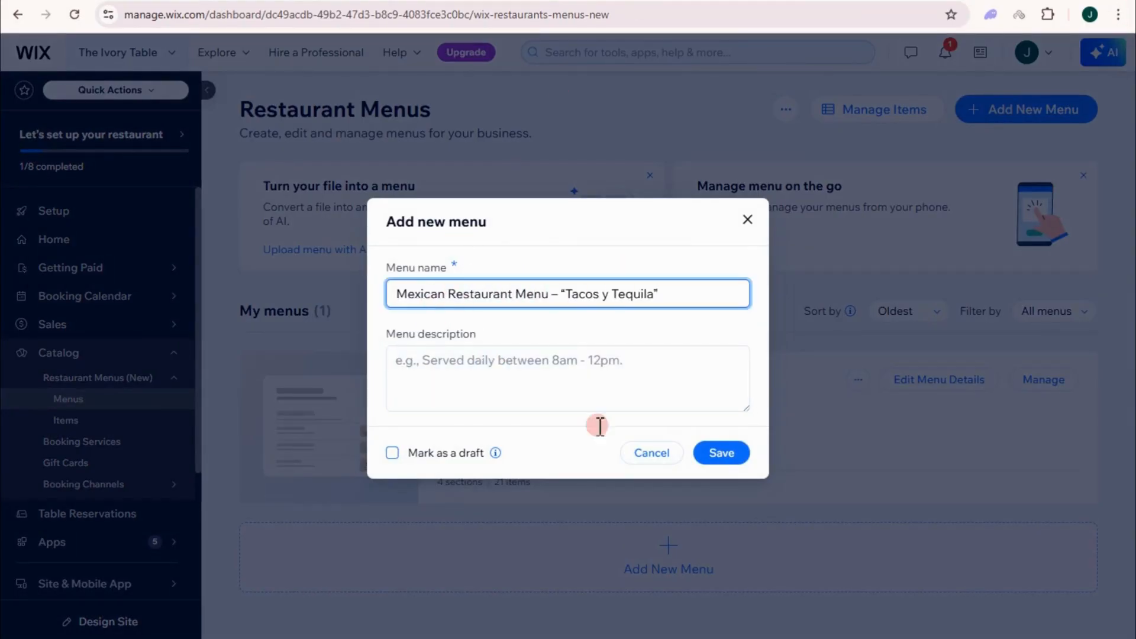
{"action": "left_click", "coordinate": [721, 454]}
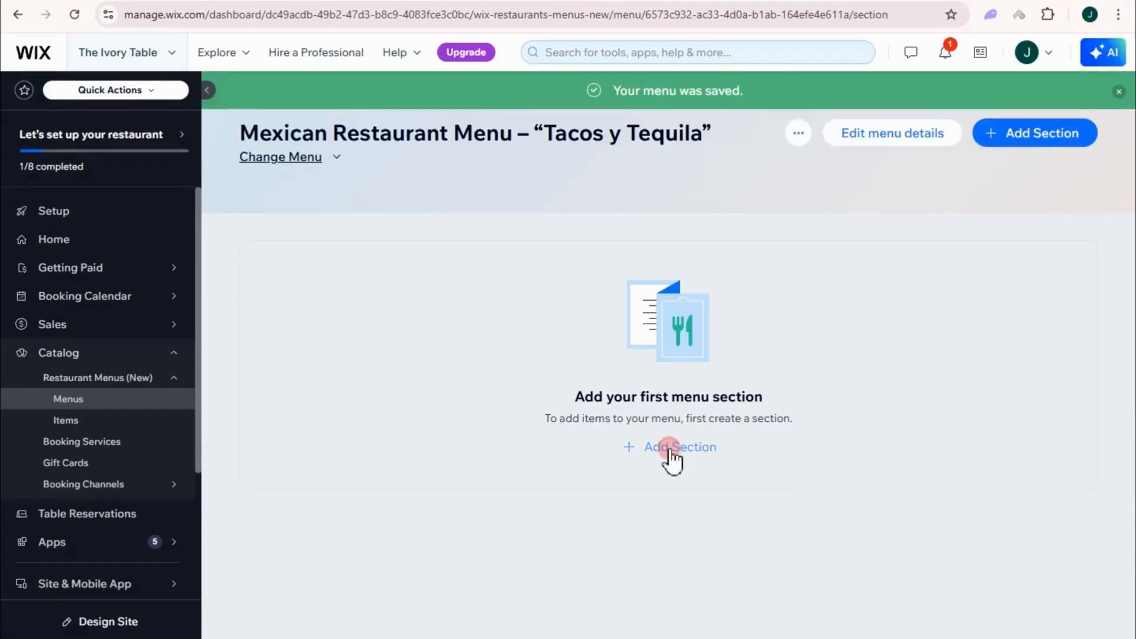
{"action": "left_click", "coordinate": [672, 450]}
Step: Add an Appetizers section with the appetizer dish list as its description and save it
{"action": "type", "text": "Appetizers"}
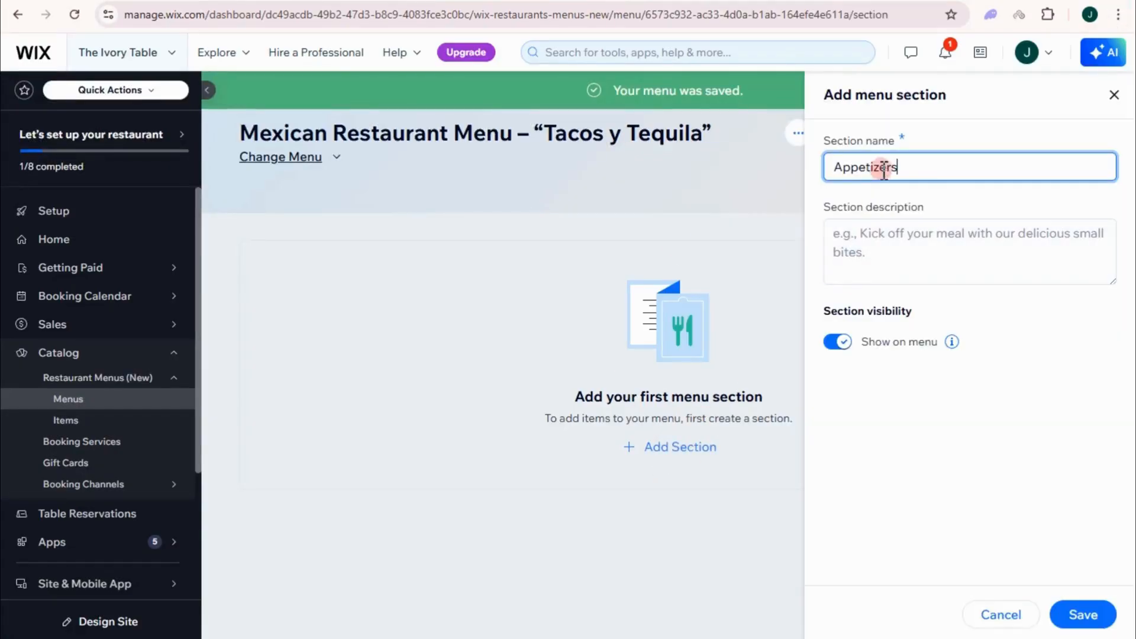
{"action": "left_click", "coordinate": [885, 255]}
{"action": "key", "text": "ctrl+v"}
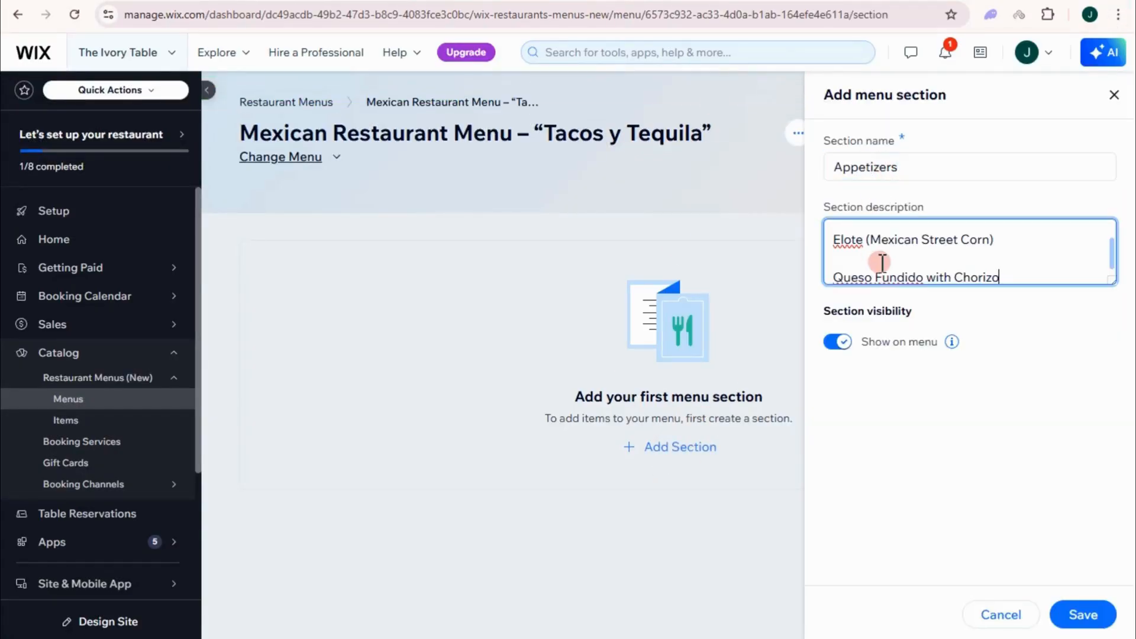
{"action": "scroll", "coordinate": [904, 264], "scroll_direction": "up", "scroll_amount": 2}
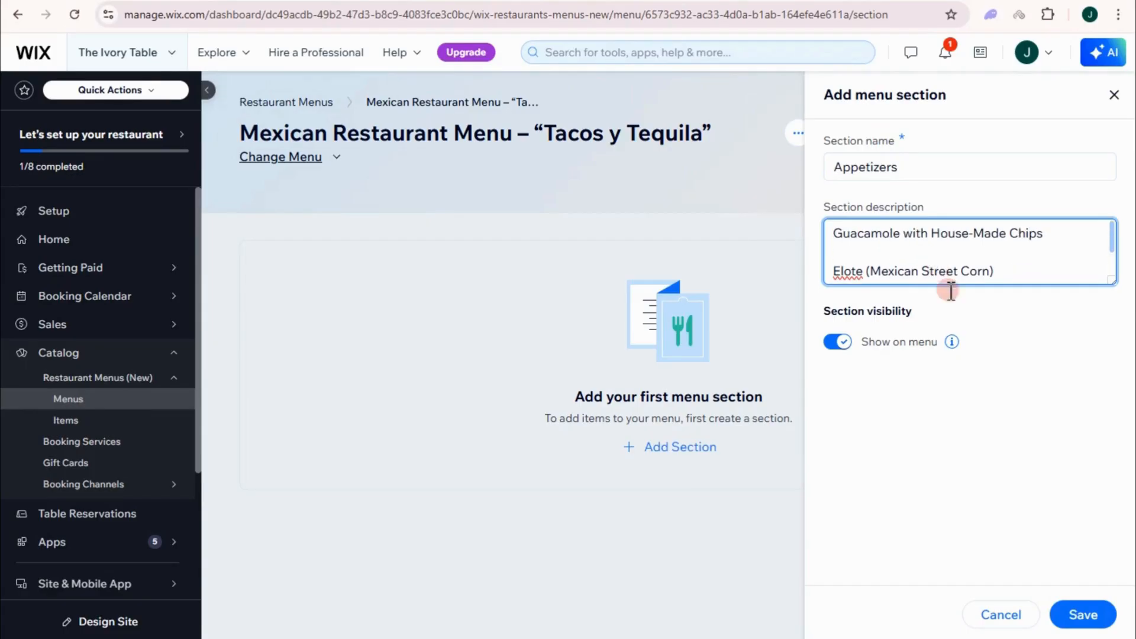
{"action": "left_click", "coordinate": [1082, 615]}
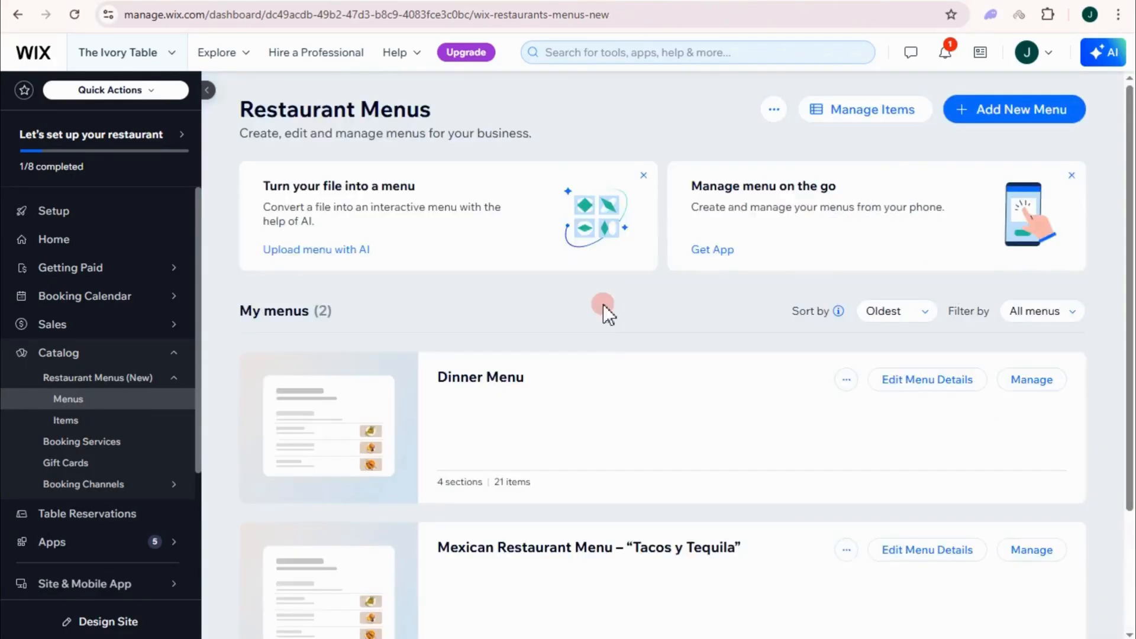
Step: Return to the restaurant setup checklist and open the online ordering settings
{"action": "scroll", "coordinate": [615, 331], "scroll_direction": "down", "scroll_amount": 3}
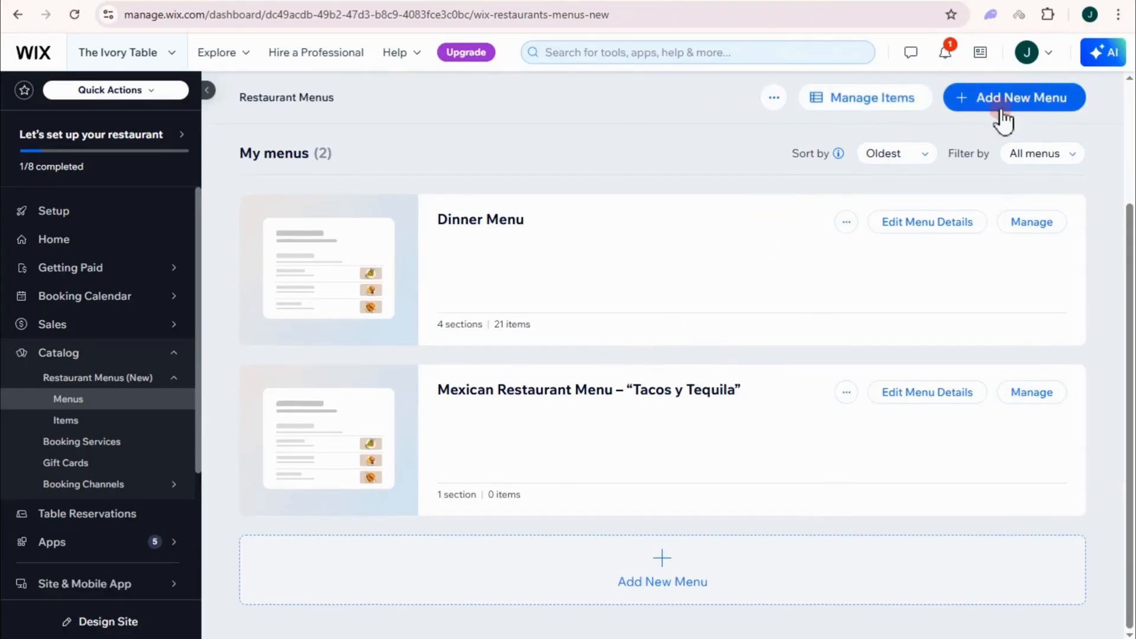
{"action": "left_click", "coordinate": [93, 215]}
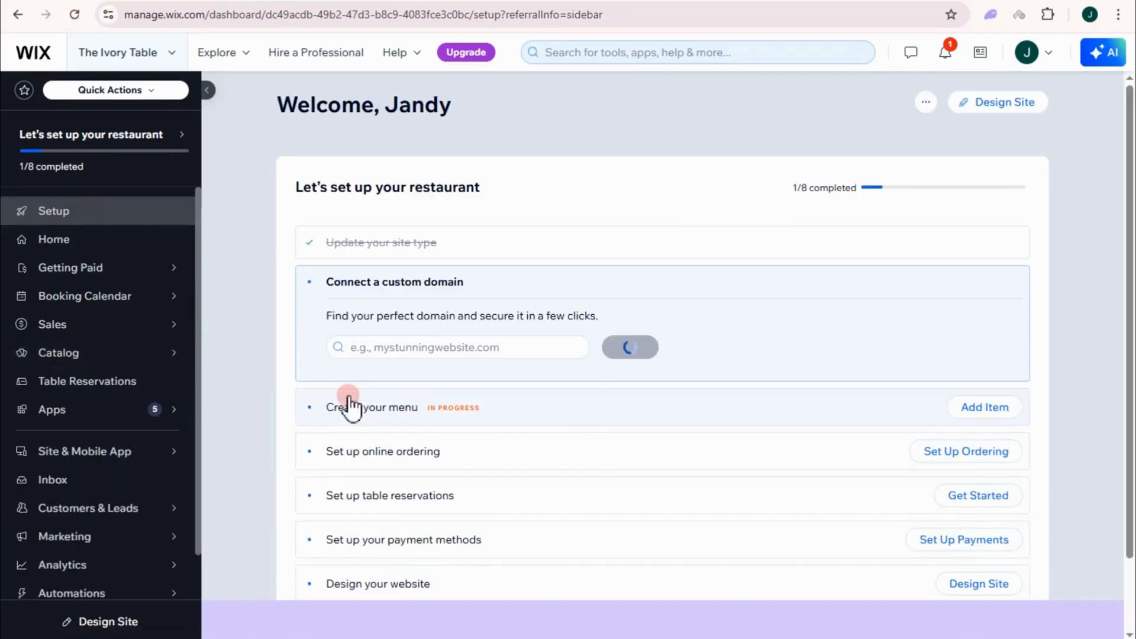
{"action": "left_click", "coordinate": [936, 462]}
Step: Raise the maximum order preparation time in order scheduling settings and save
{"action": "scroll", "coordinate": [310, 385], "scroll_direction": "down", "scroll_amount": 3}
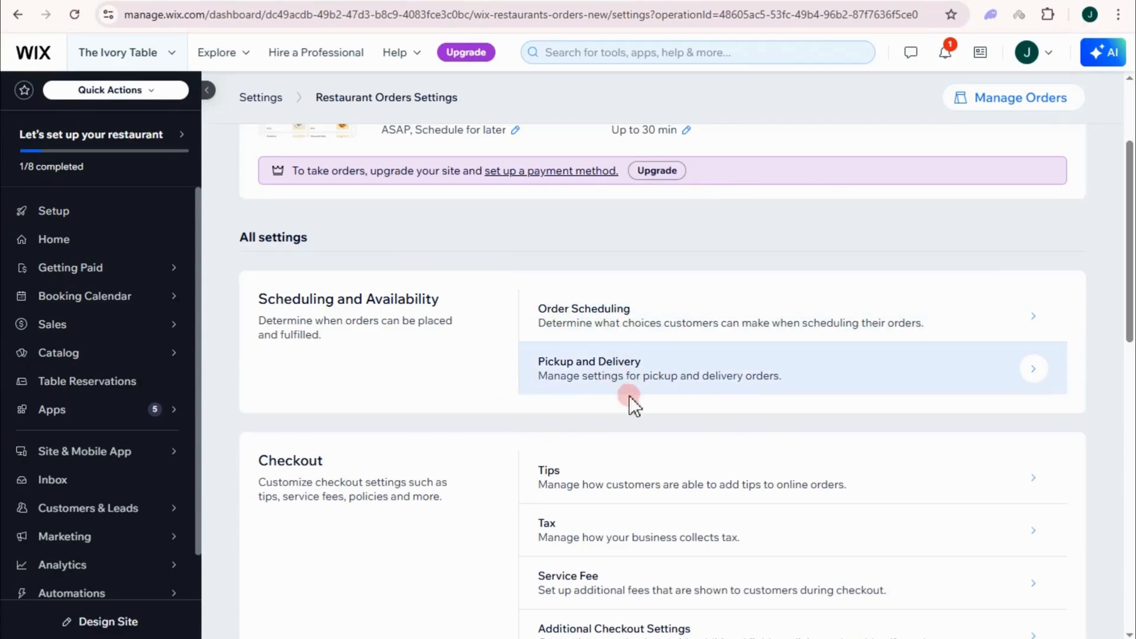
{"action": "left_click", "coordinate": [632, 319]}
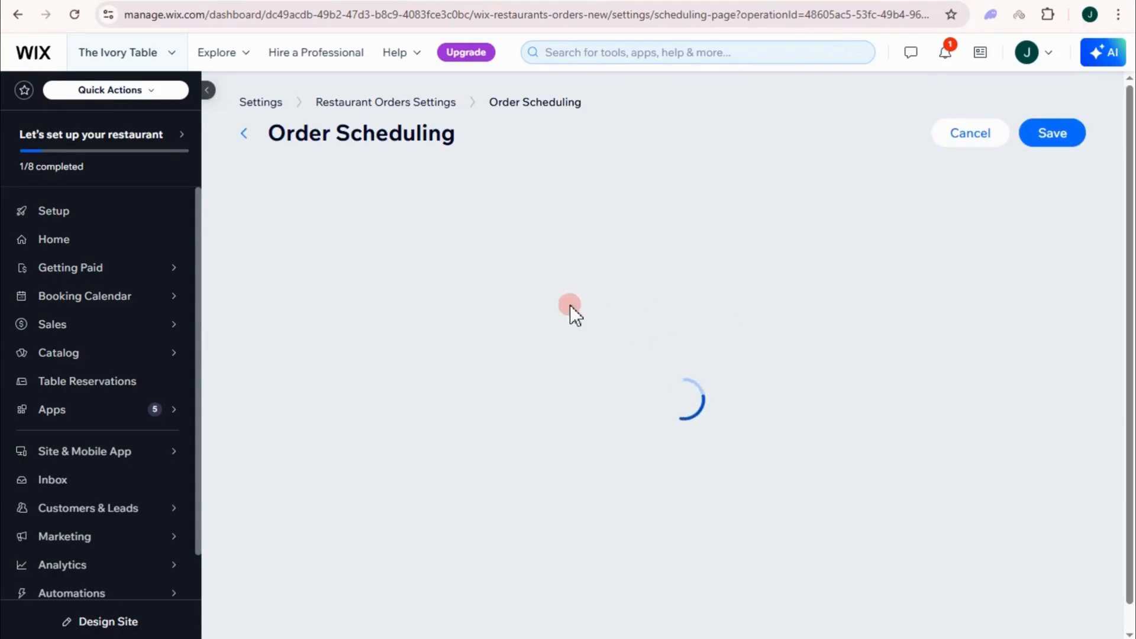
{"action": "scroll", "coordinate": [355, 373], "scroll_direction": "down", "scroll_amount": 2}
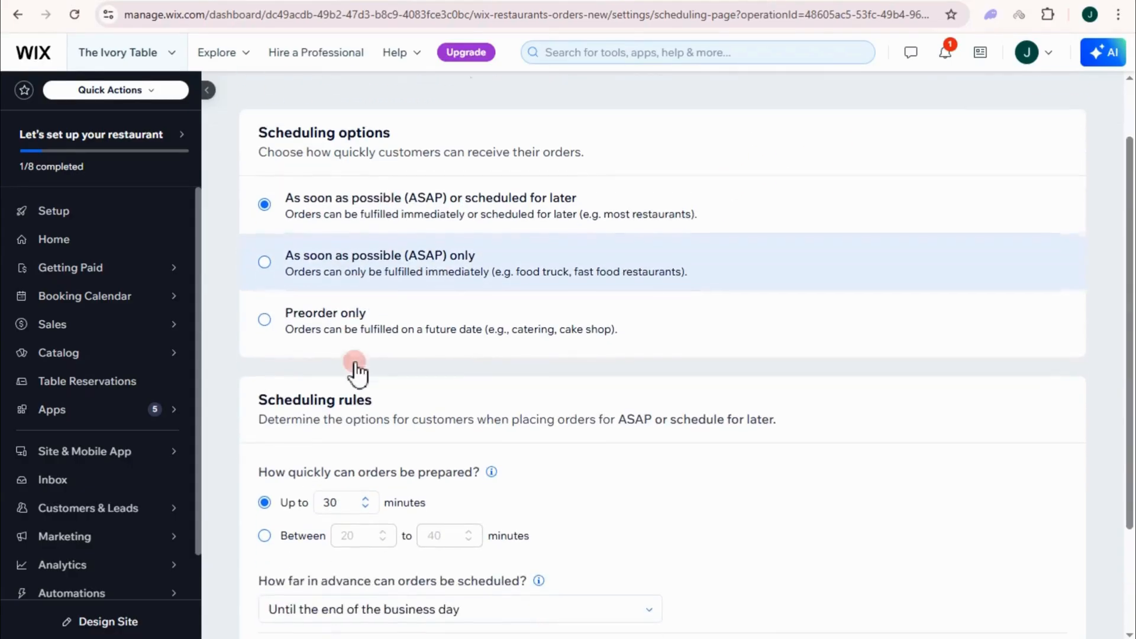
{"action": "scroll", "coordinate": [385, 332], "scroll_direction": "down", "scroll_amount": 3}
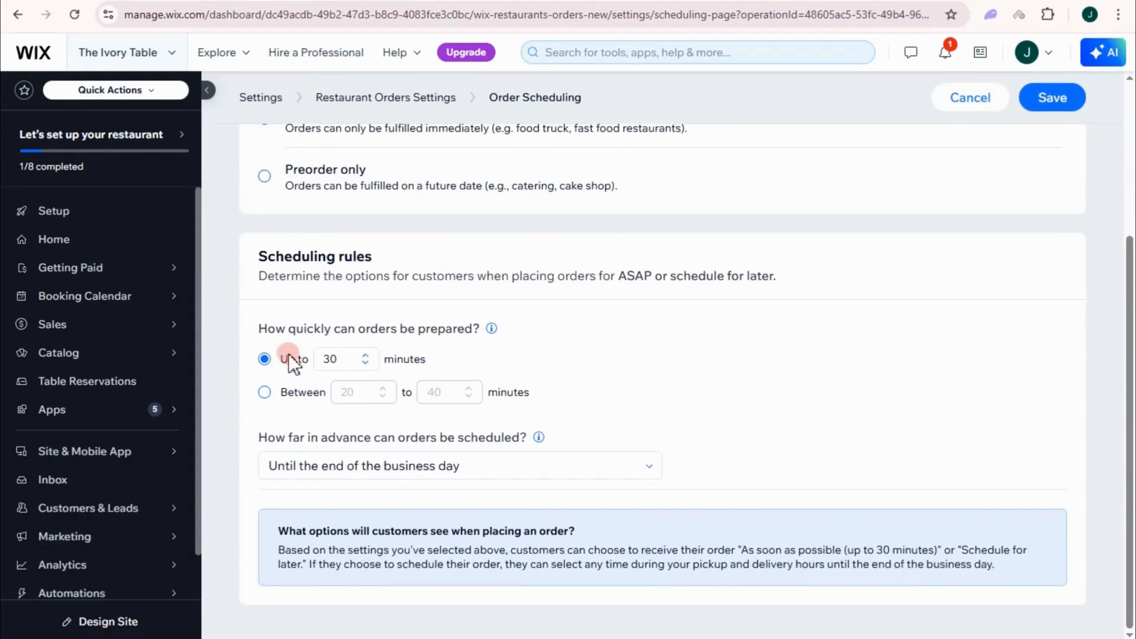
{"action": "left_click", "coordinate": [363, 354]}
{"action": "left_click", "coordinate": [364, 354]}
{"action": "left_click", "coordinate": [363, 354]}
{"action": "left_click", "coordinate": [362, 354]}
{"action": "left_click", "coordinate": [362, 353]}
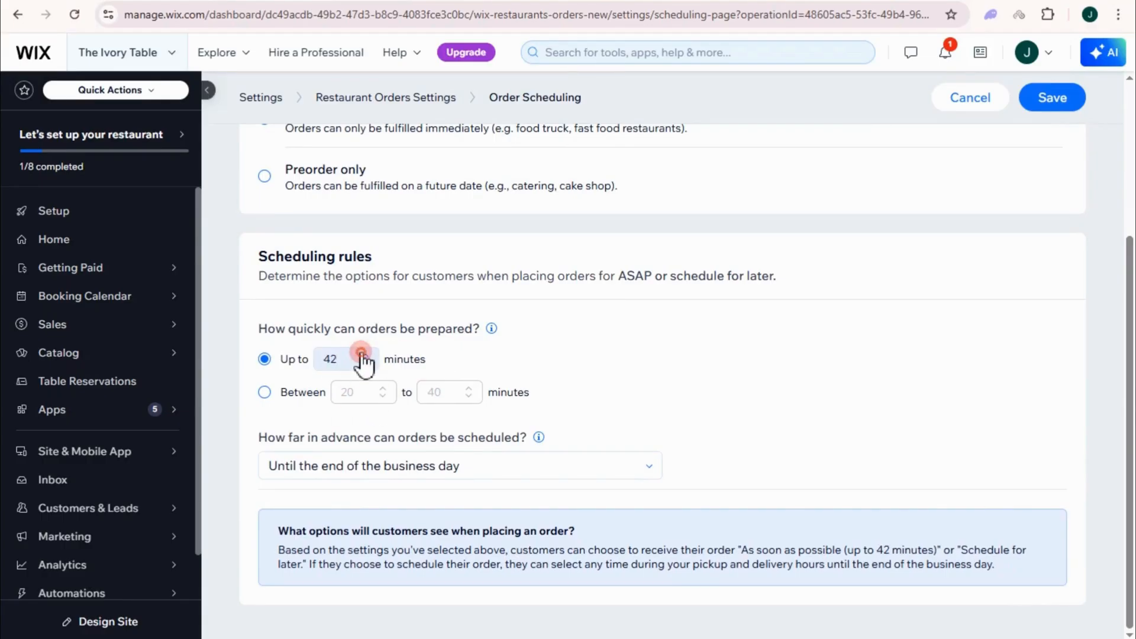
{"action": "left_click", "coordinate": [362, 354]}
{"action": "left_click", "coordinate": [363, 354]}
{"action": "left_click", "coordinate": [362, 354]}
{"action": "left_click", "coordinate": [362, 354]}
{"action": "left_click", "coordinate": [362, 354]}
{"action": "left_click", "coordinate": [362, 354]}
{"action": "left_click", "coordinate": [362, 354]}
{"action": "left_click", "coordinate": [362, 354]}
{"action": "left_click", "coordinate": [363, 354]}
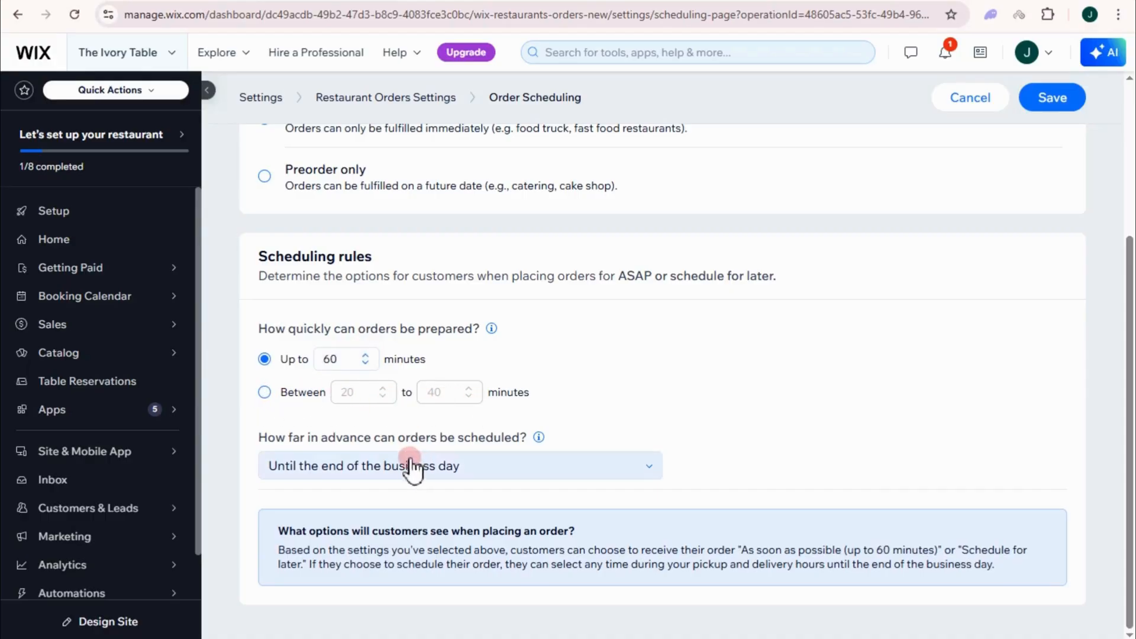
{"action": "left_click", "coordinate": [1045, 102]}
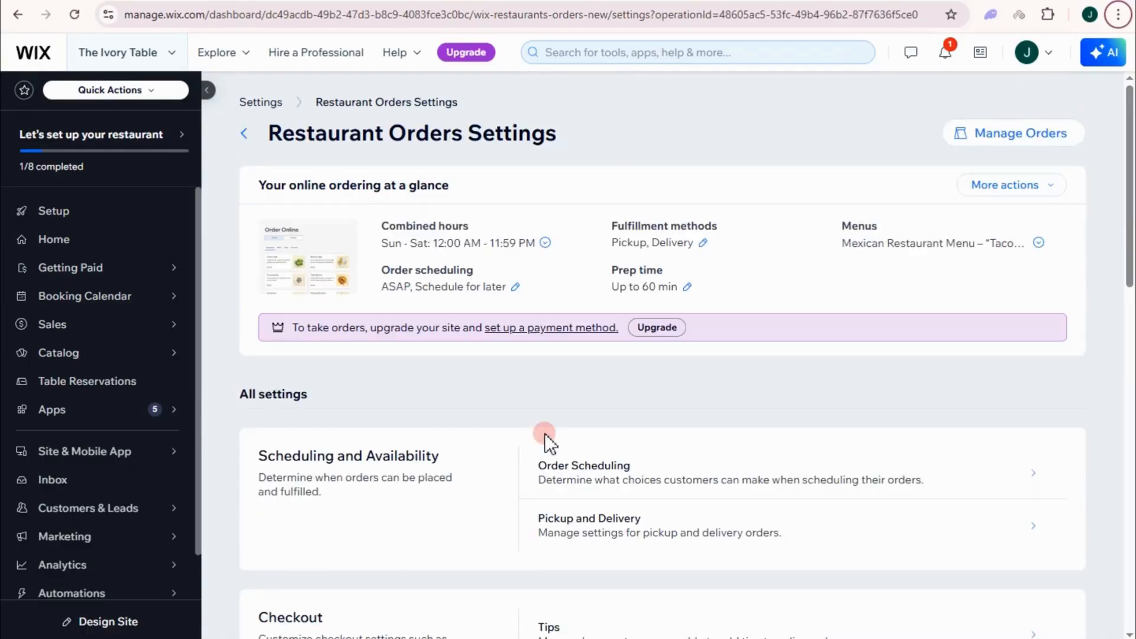
Step: Go back to the settings overview and start setting up table reservations
{"action": "scroll", "coordinate": [335, 415], "scroll_direction": "down", "scroll_amount": 4}
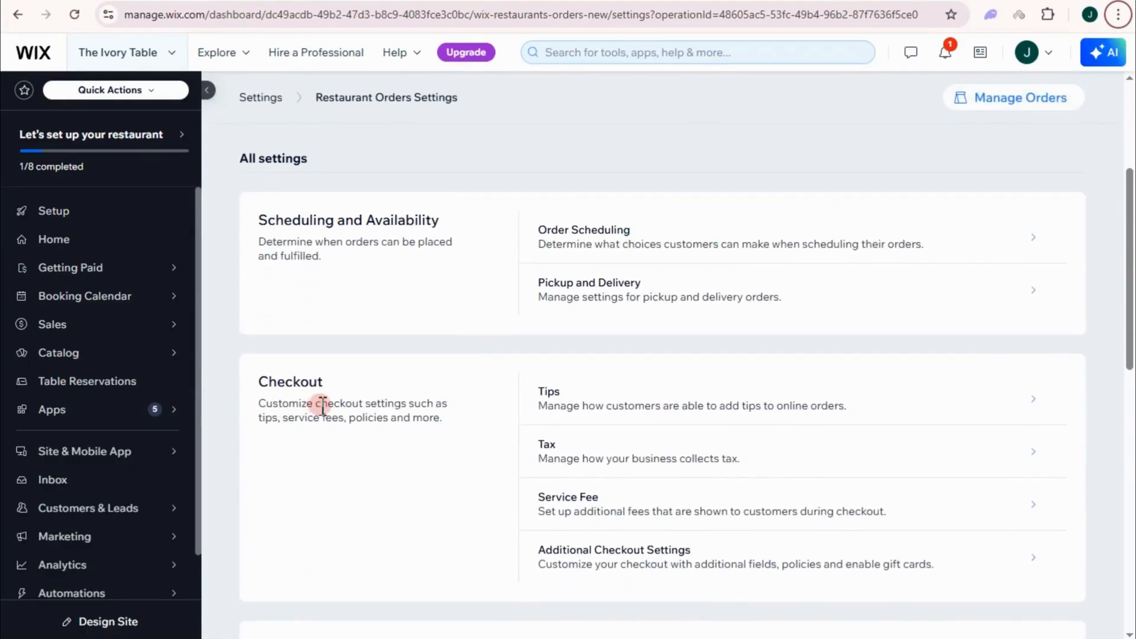
{"action": "scroll", "coordinate": [317, 398], "scroll_direction": "down", "scroll_amount": 6}
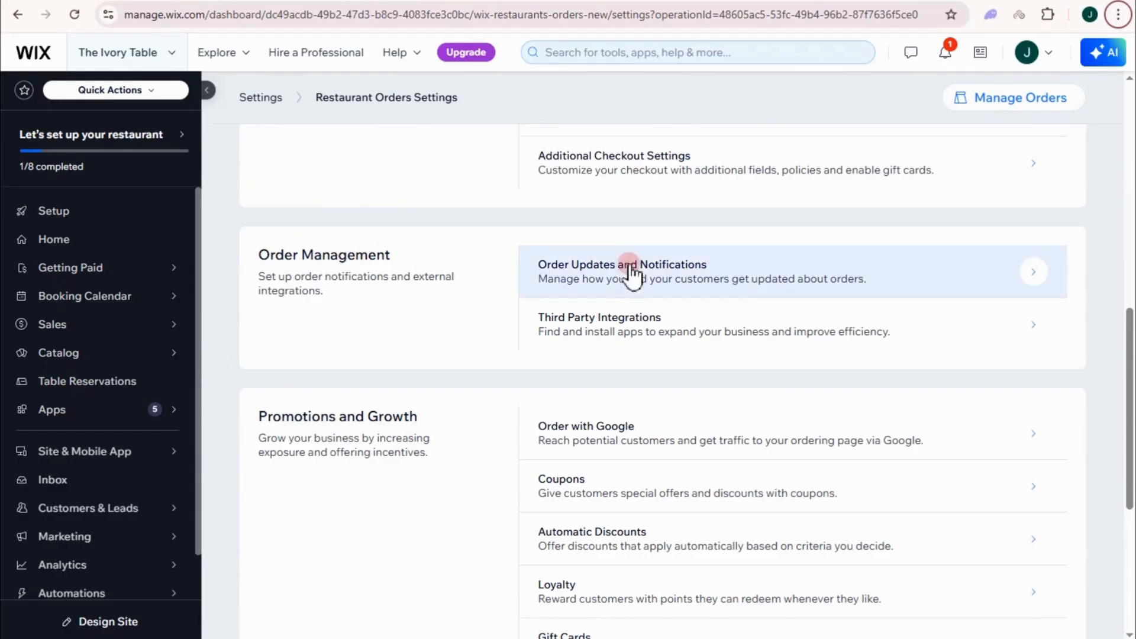
{"action": "scroll", "coordinate": [624, 485], "scroll_direction": "up", "scroll_amount": 5}
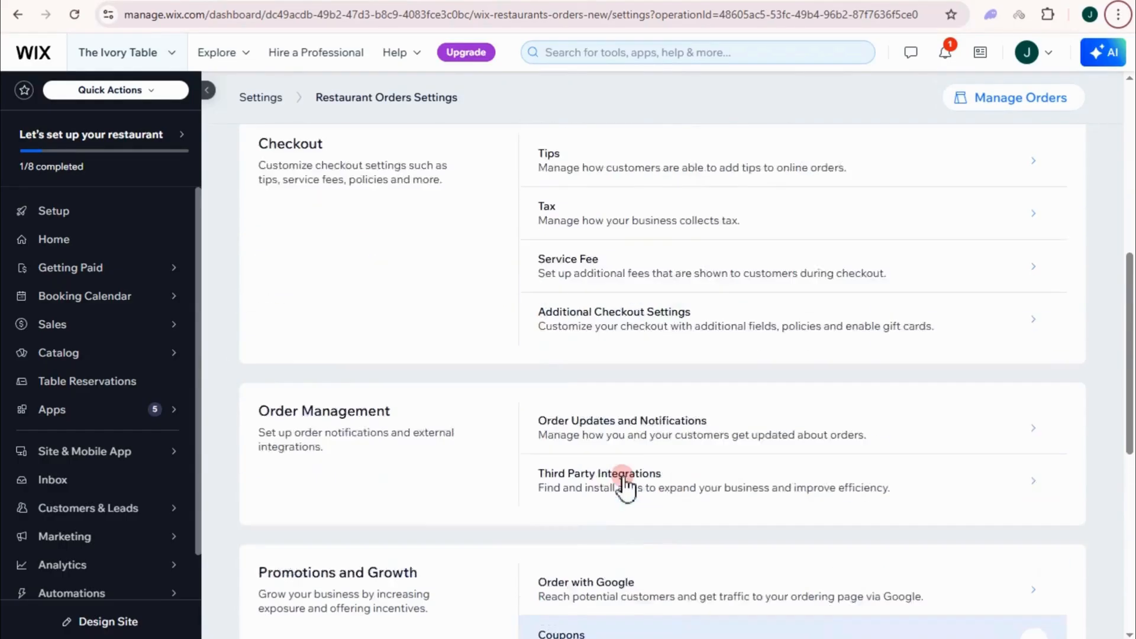
{"action": "scroll", "coordinate": [624, 486], "scroll_direction": "up", "scroll_amount": 5}
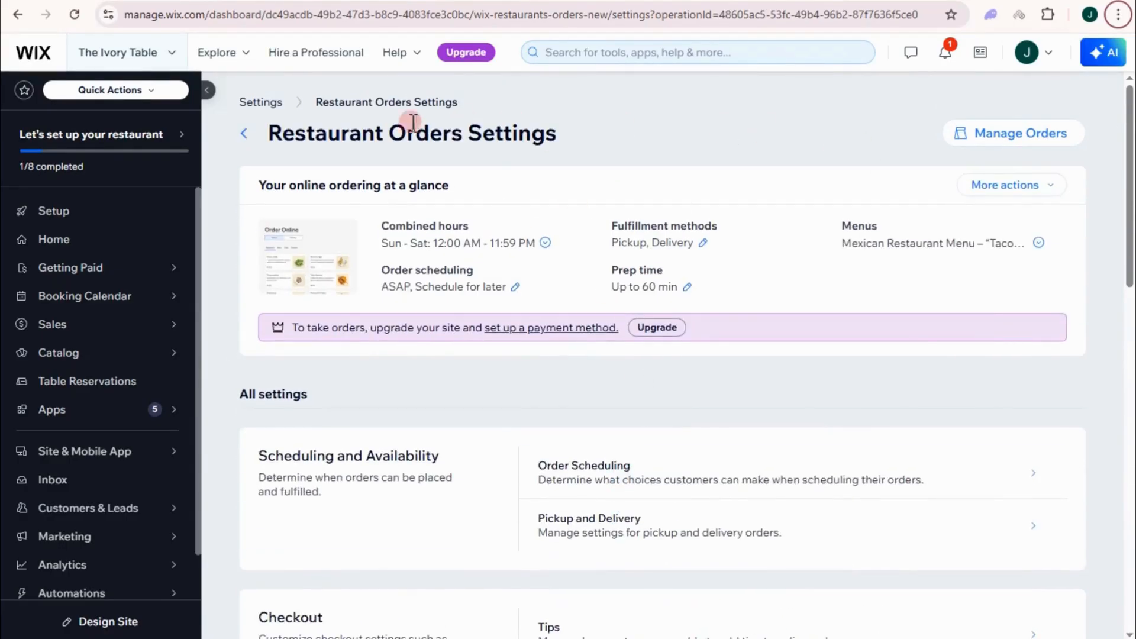
{"action": "left_click", "coordinate": [261, 103]}
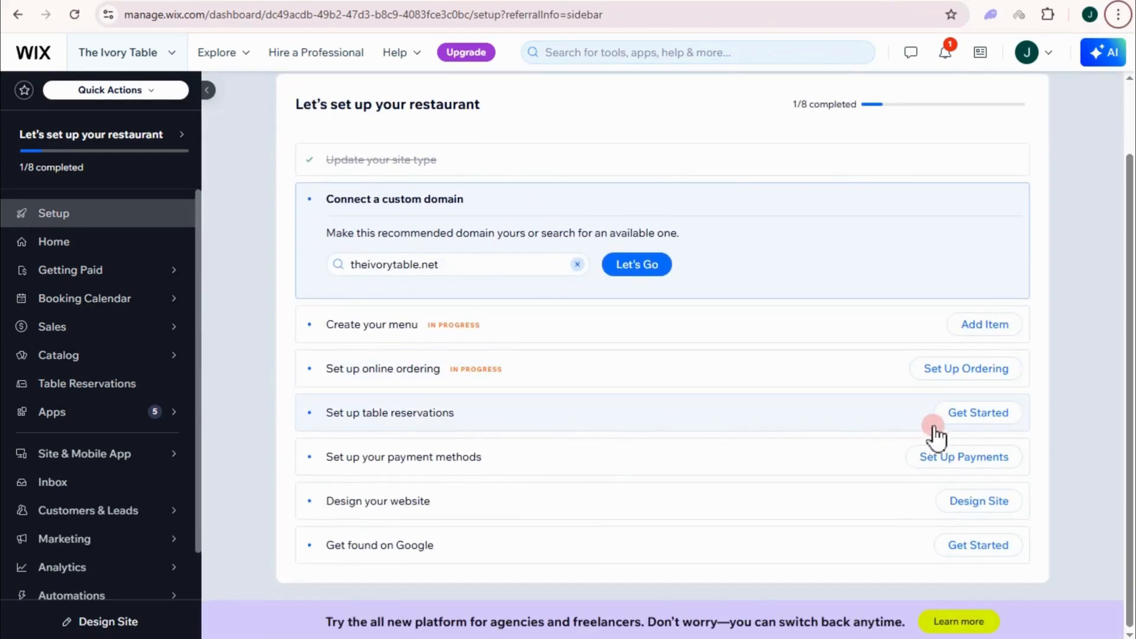
{"action": "left_click", "coordinate": [968, 421]}
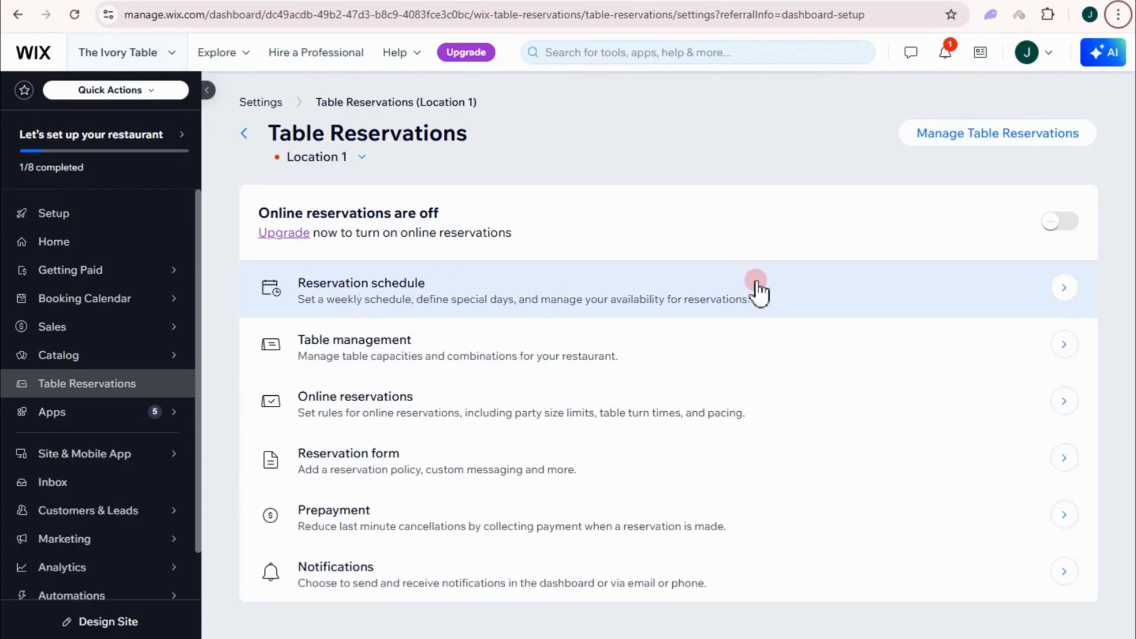
Step: Close Location 1 reservations on Sunday and Saturday in the weekly schedule and save it
{"action": "left_click", "coordinate": [435, 287]}
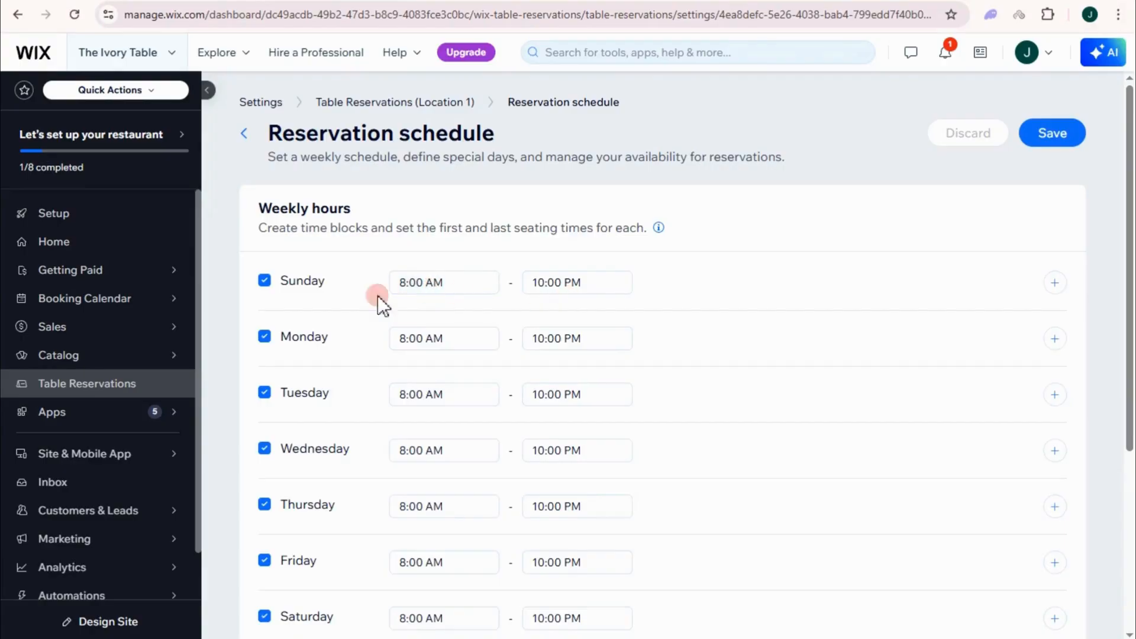
{"action": "left_click", "coordinate": [265, 281]}
{"action": "scroll", "coordinate": [279, 396], "scroll_direction": "down", "scroll_amount": 5}
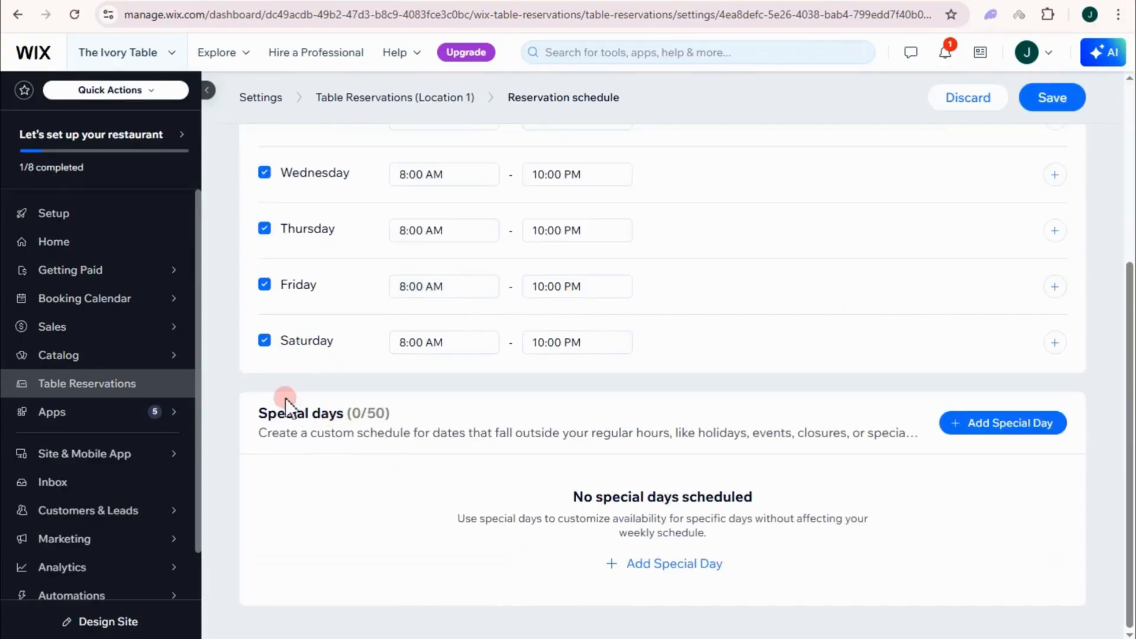
{"action": "left_click", "coordinate": [265, 337]}
{"action": "scroll", "coordinate": [513, 349], "scroll_direction": "up", "scroll_amount": 4}
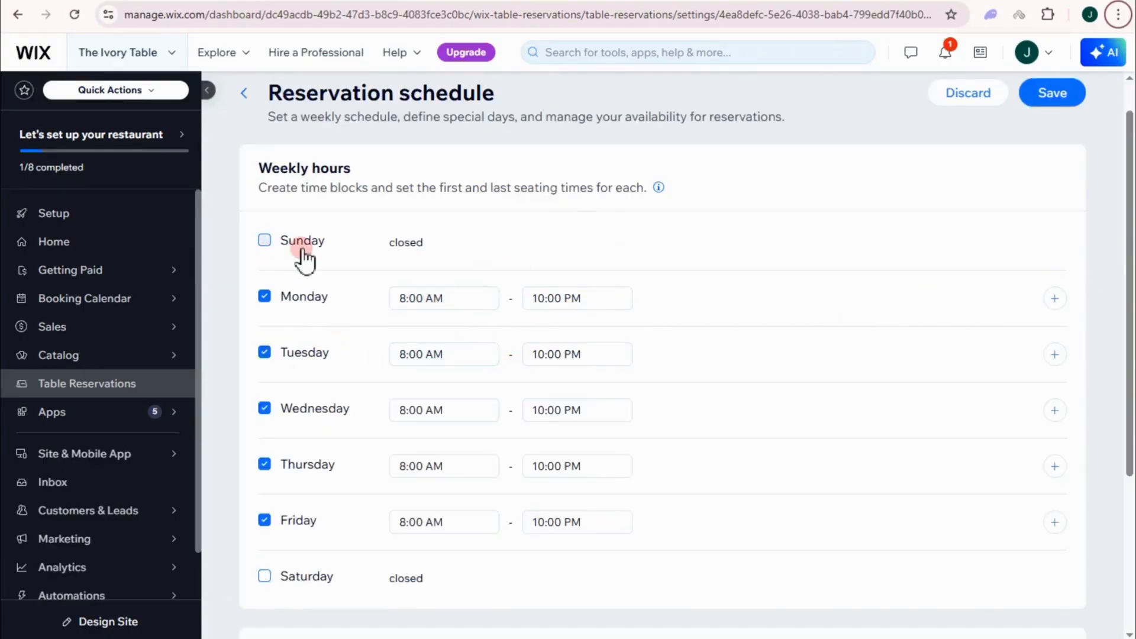
{"action": "scroll", "coordinate": [314, 445], "scroll_direction": "down", "scroll_amount": 4}
{"action": "scroll", "coordinate": [325, 356], "scroll_direction": "up", "scroll_amount": 1}
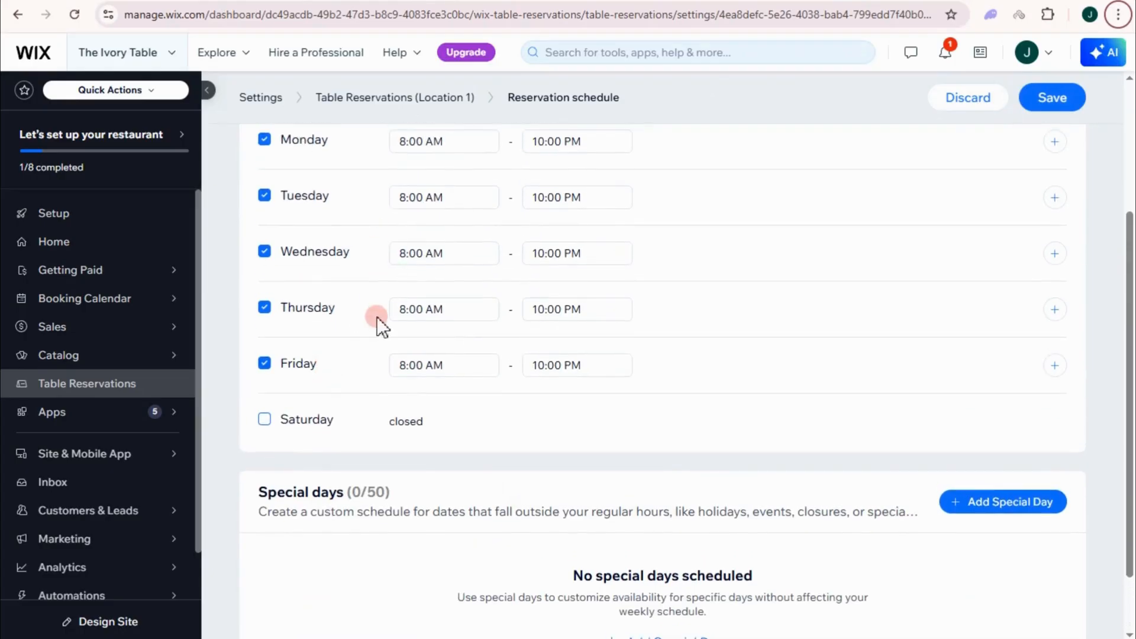
{"action": "scroll", "coordinate": [378, 317], "scroll_direction": "up", "scroll_amount": 3}
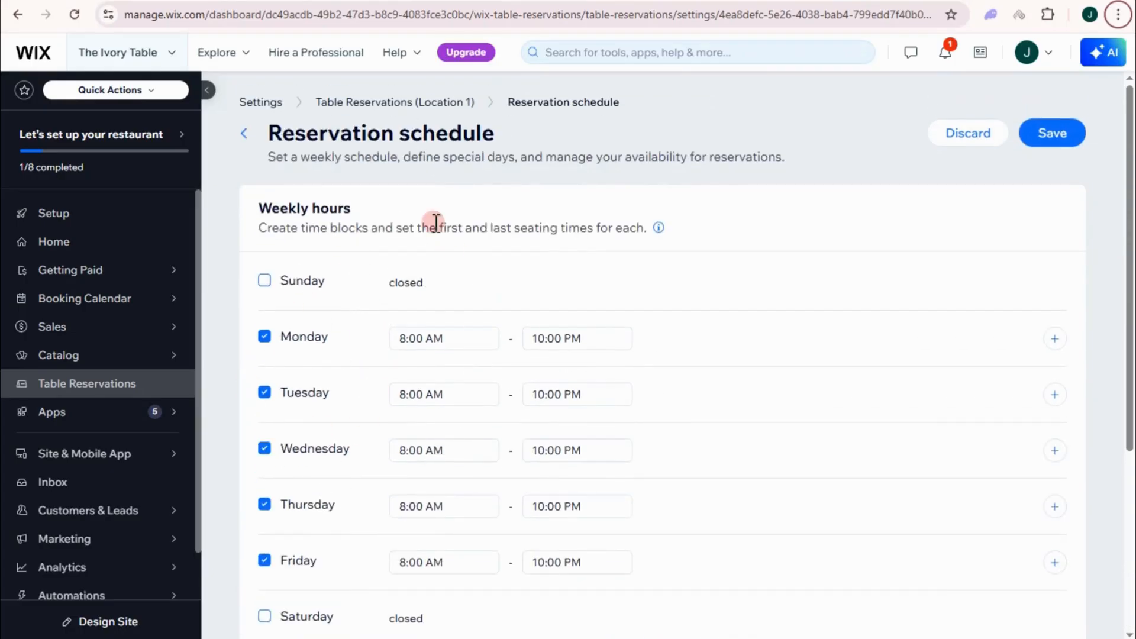
{"action": "left_click", "coordinate": [1065, 132]}
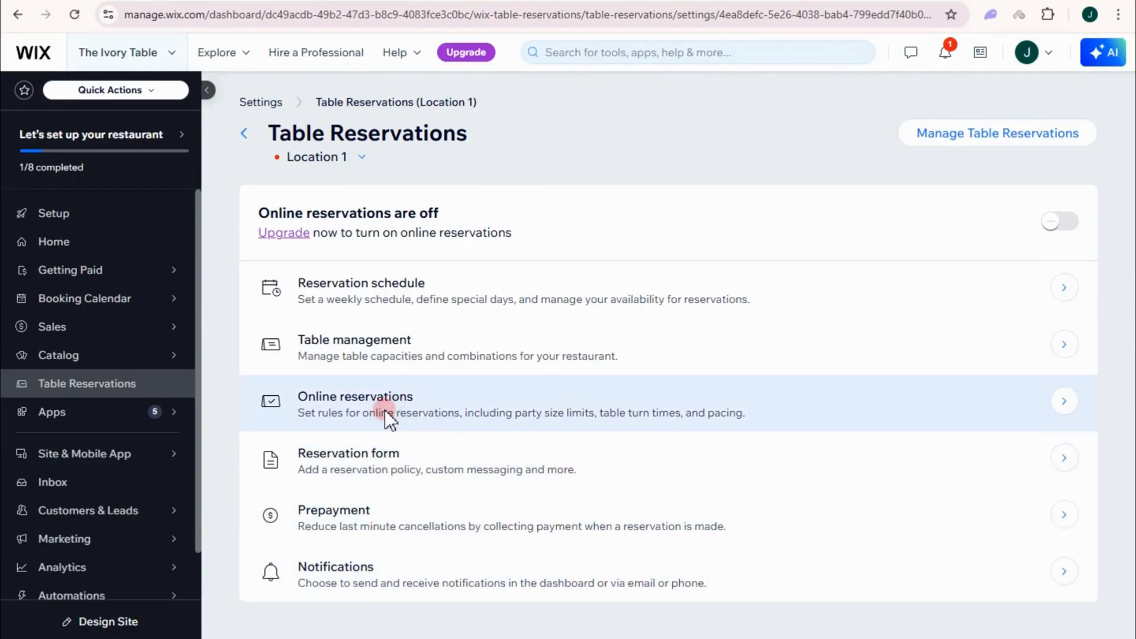
Step: Change the minimum booking notice in the online reservation rules
{"action": "left_click", "coordinate": [384, 409]}
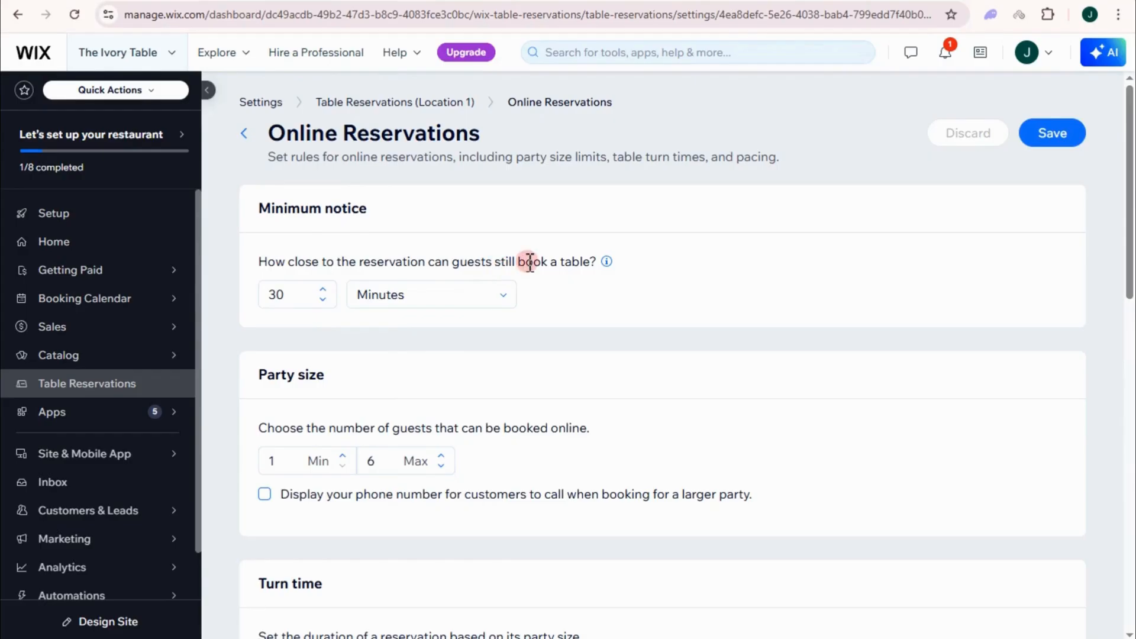
{"action": "left_click", "coordinate": [323, 301]}
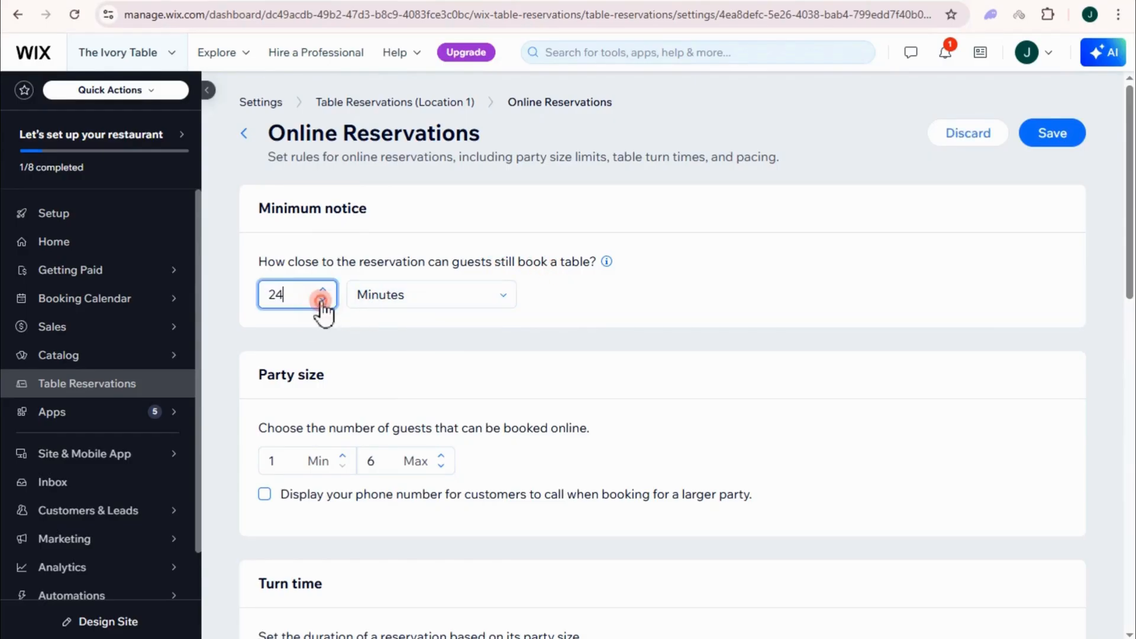
{"action": "scroll", "coordinate": [323, 304], "scroll_direction": "down", "scroll_amount": 5}
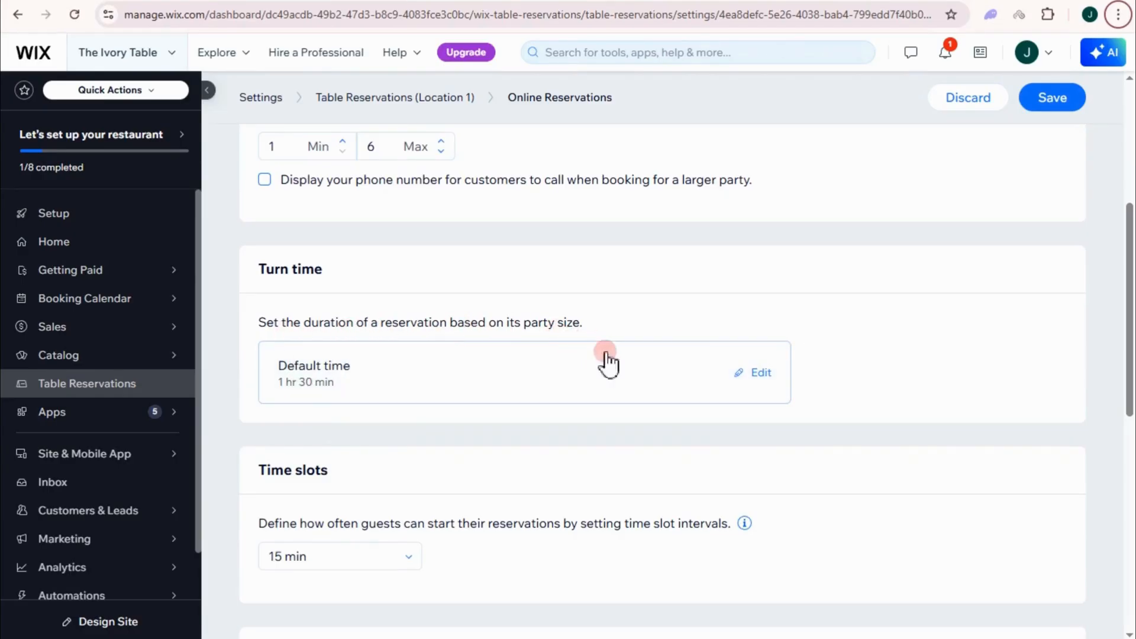
{"action": "scroll", "coordinate": [604, 379], "scroll_direction": "down", "scroll_amount": 3}
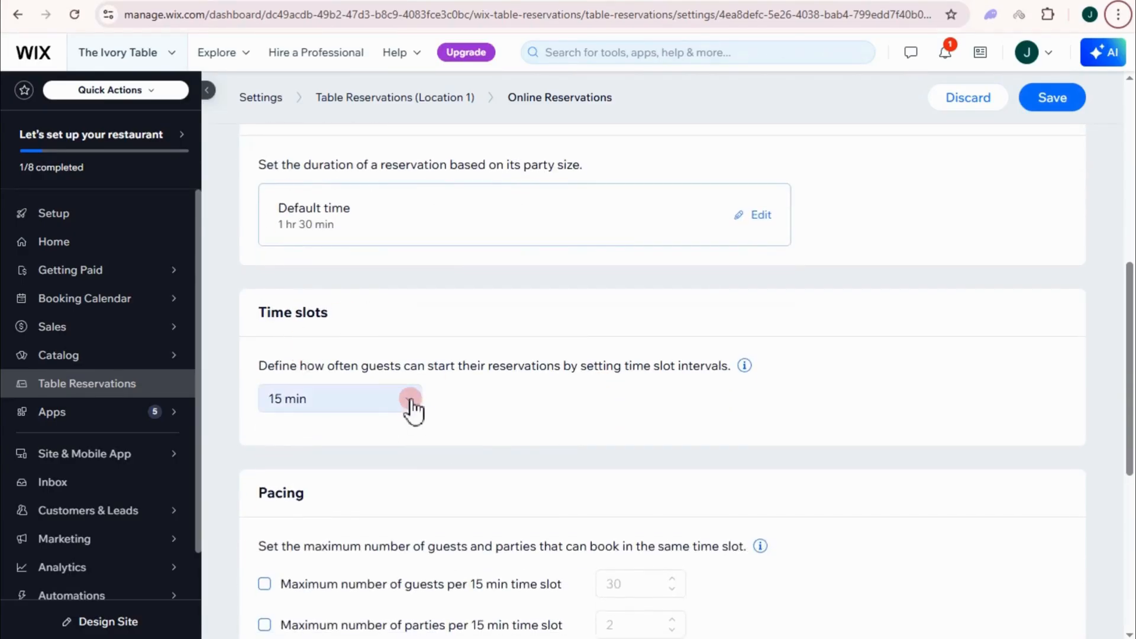
{"action": "scroll", "coordinate": [406, 493], "scroll_direction": "down", "scroll_amount": 3}
{"action": "scroll", "coordinate": [507, 504], "scroll_direction": "down", "scroll_amount": 1}
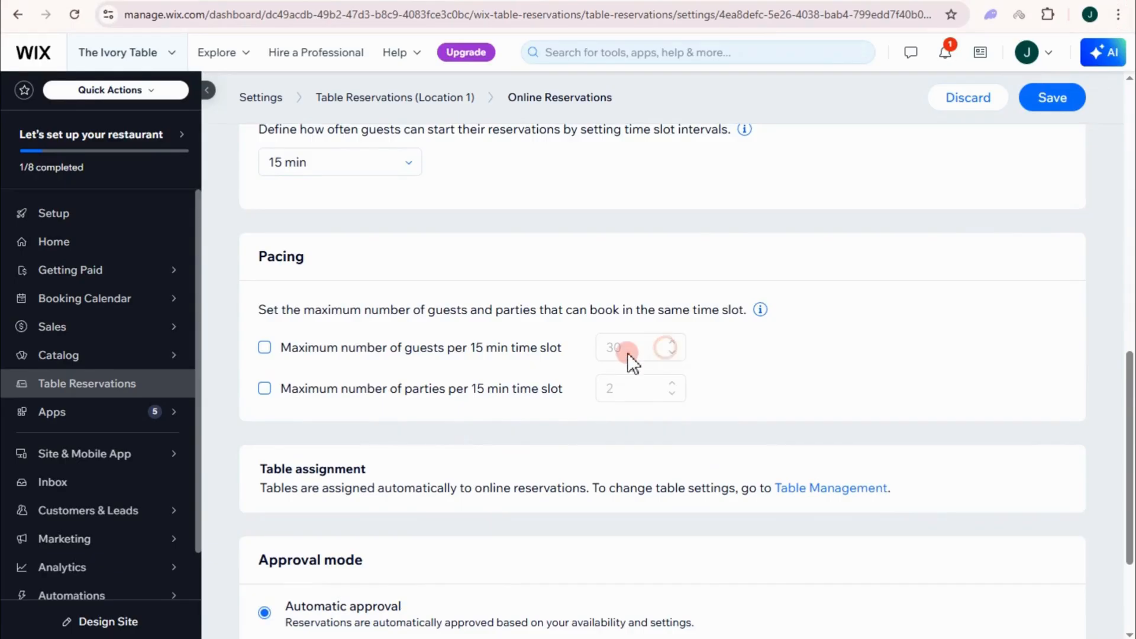
Step: Cap guests per time slot at 30, require manual approval, and save the reservation rules
{"action": "left_click", "coordinate": [264, 348]}
{"action": "scroll", "coordinate": [337, 601], "scroll_direction": "down", "scroll_amount": 2}
{"action": "left_click", "coordinate": [264, 500]}
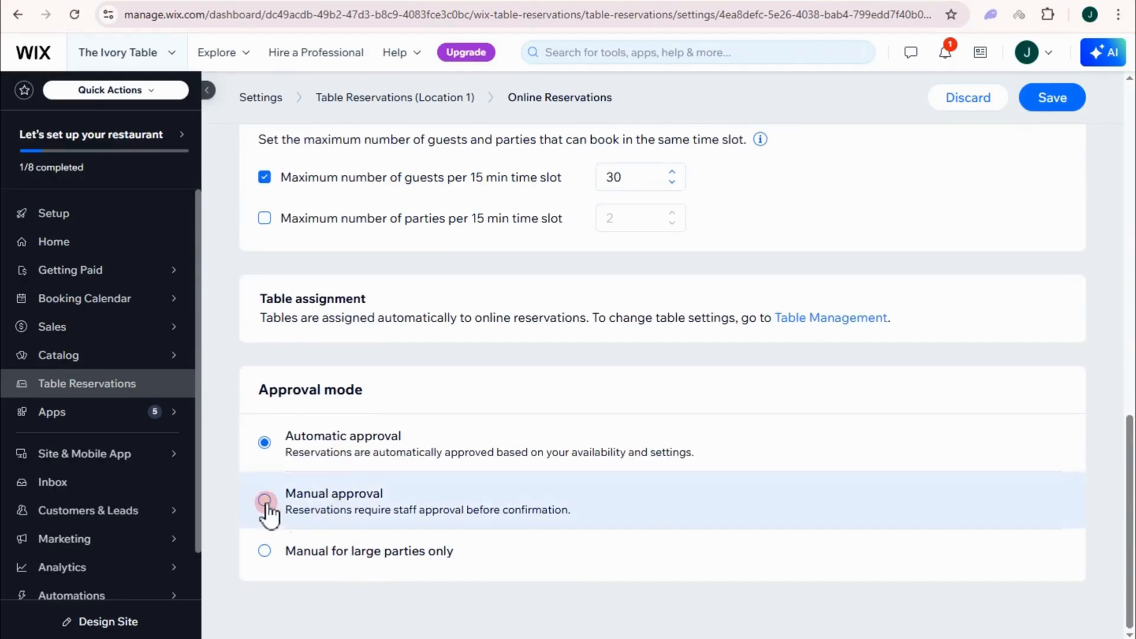
{"action": "left_click", "coordinate": [1045, 106]}
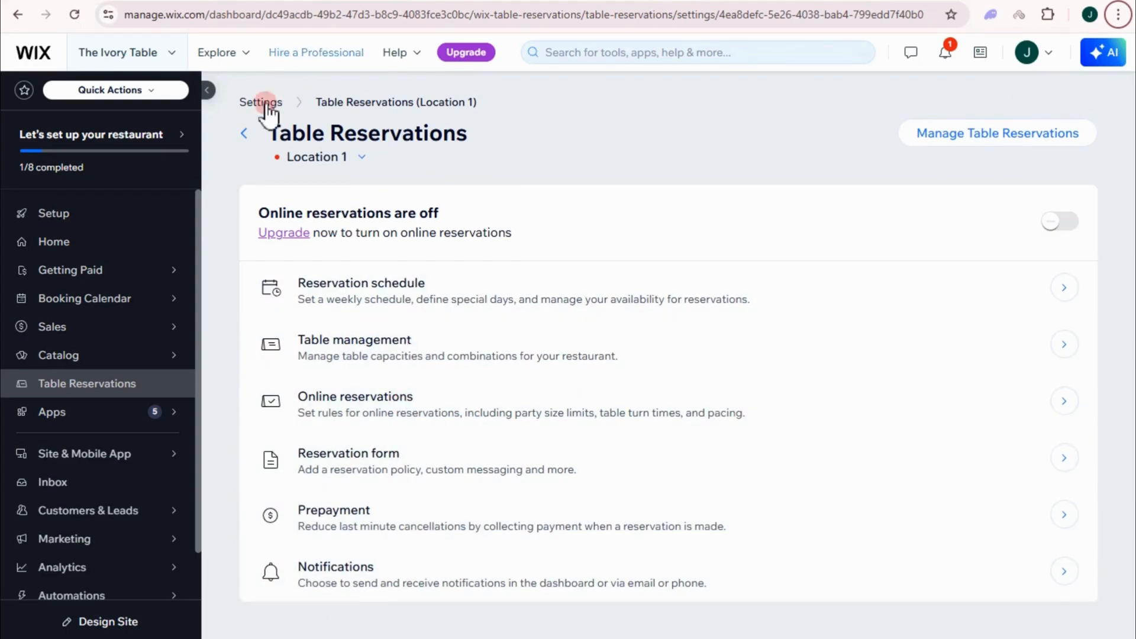
{"action": "left_click", "coordinate": [101, 218]}
Step: Start payment method setup, dismiss the business location confirmation, and choose manual payments
{"action": "scroll", "coordinate": [473, 526], "scroll_direction": "down", "scroll_amount": 1}
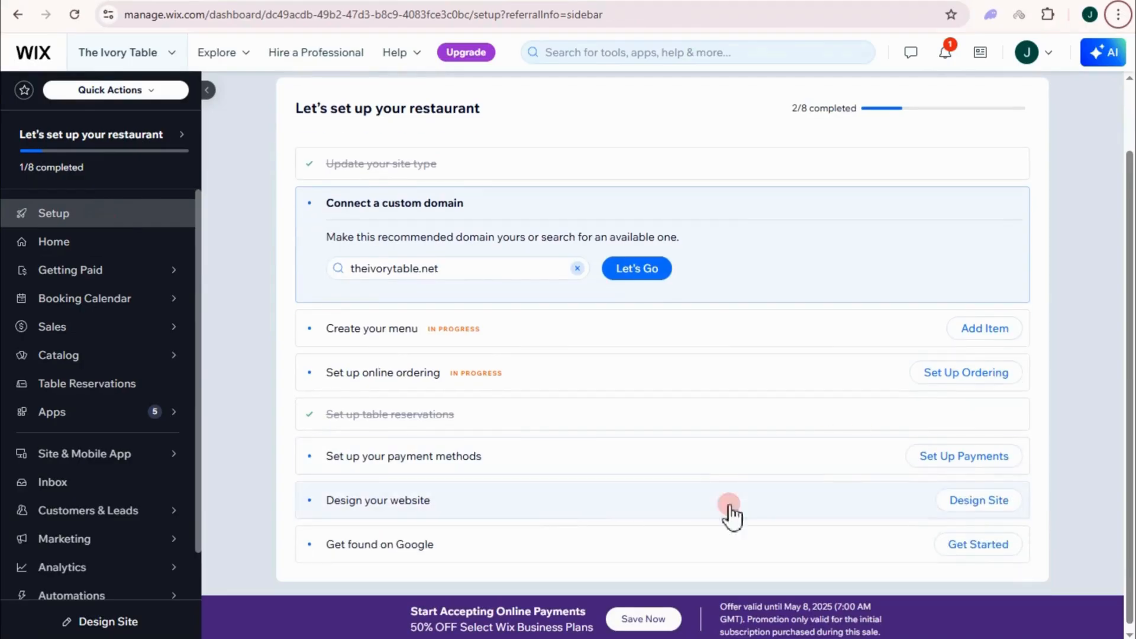
{"action": "left_click", "coordinate": [952, 461]}
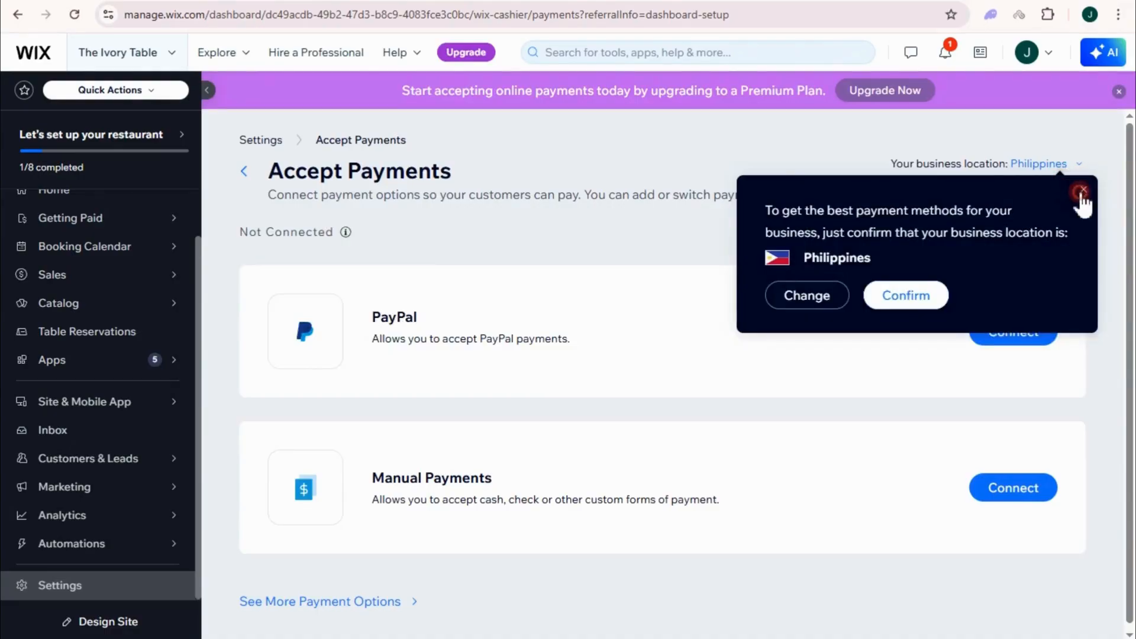
{"action": "left_click", "coordinate": [1083, 190]}
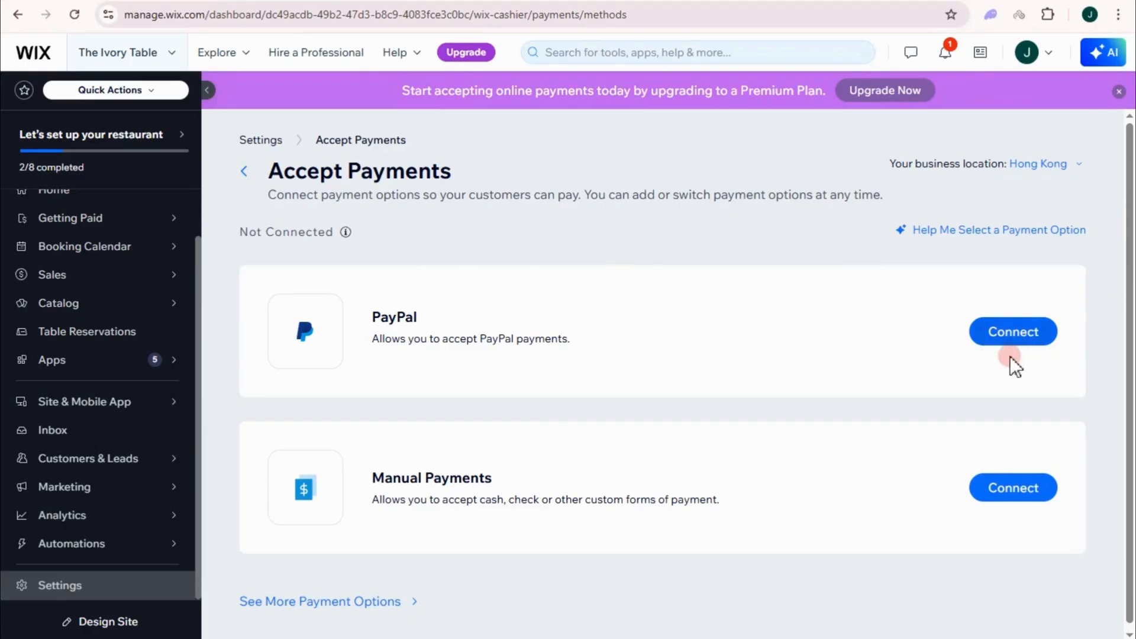
{"action": "scroll", "coordinate": [769, 408], "scroll_direction": "down", "scroll_amount": 1}
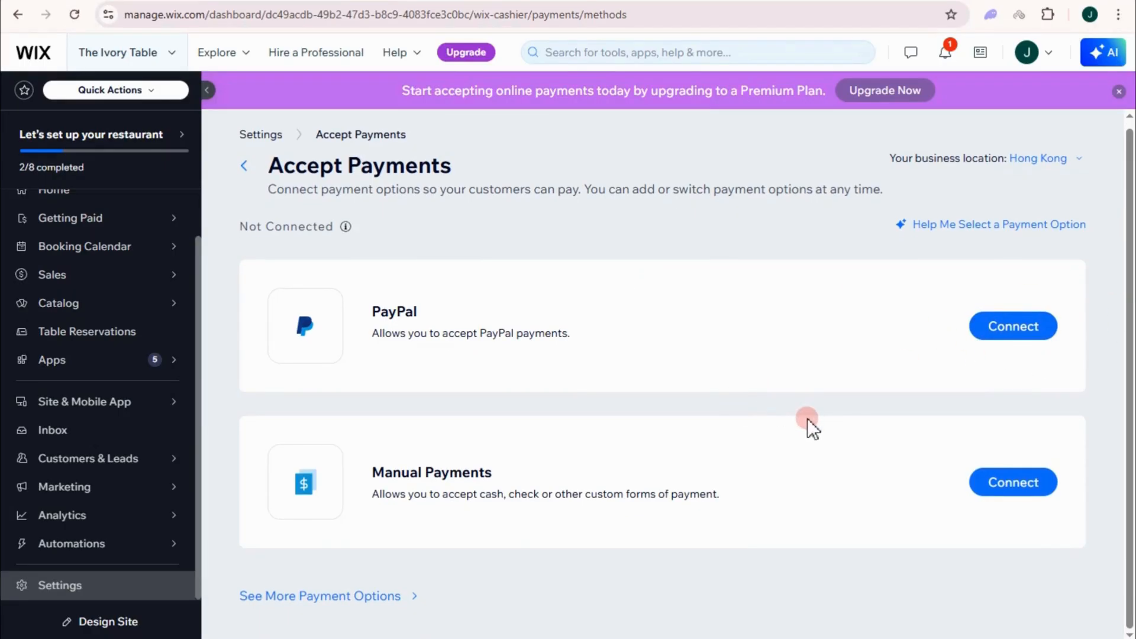
{"action": "left_click", "coordinate": [1012, 491]}
Step: Try the manual payment types Cash, Offline payment, then Cash on delivery
{"action": "left_click", "coordinate": [367, 325]}
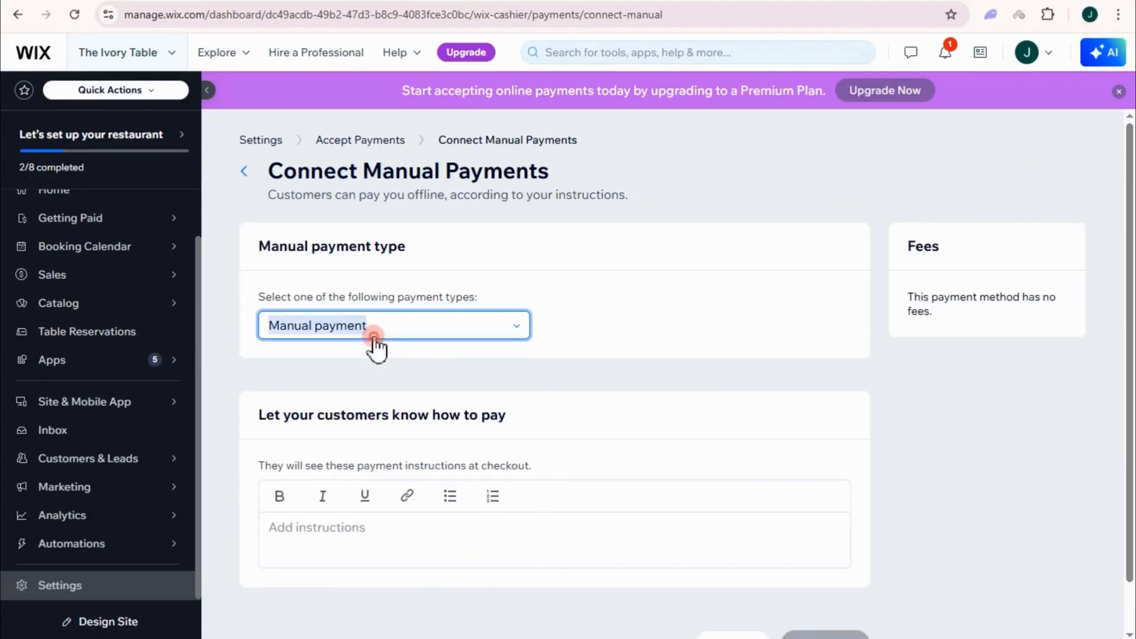
{"action": "left_click", "coordinate": [331, 379]}
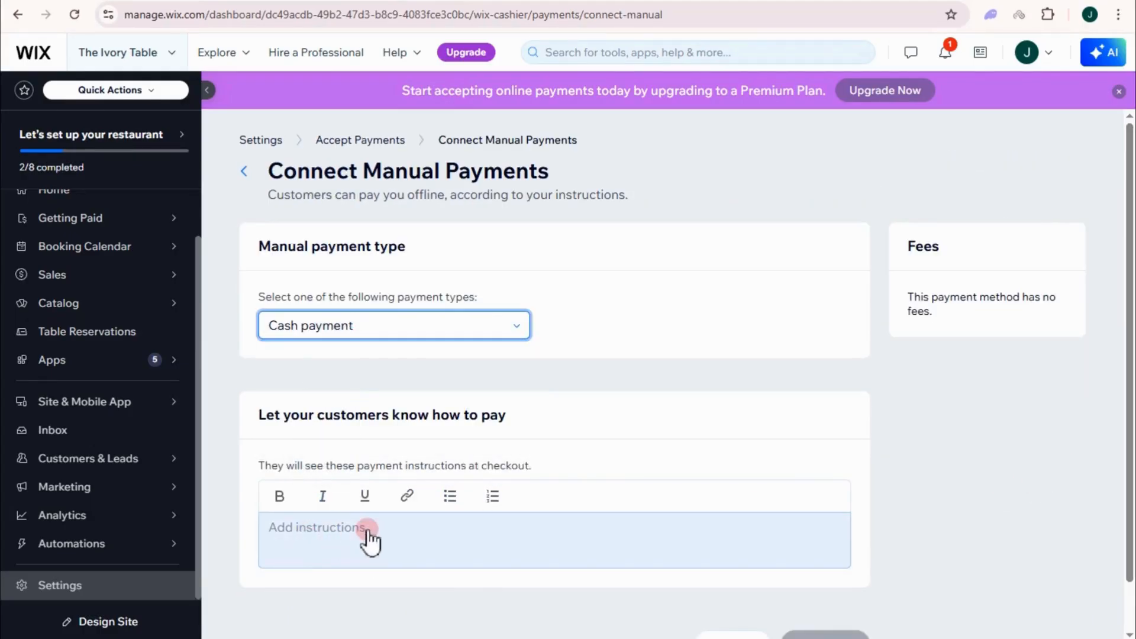
{"action": "left_click", "coordinate": [378, 331]}
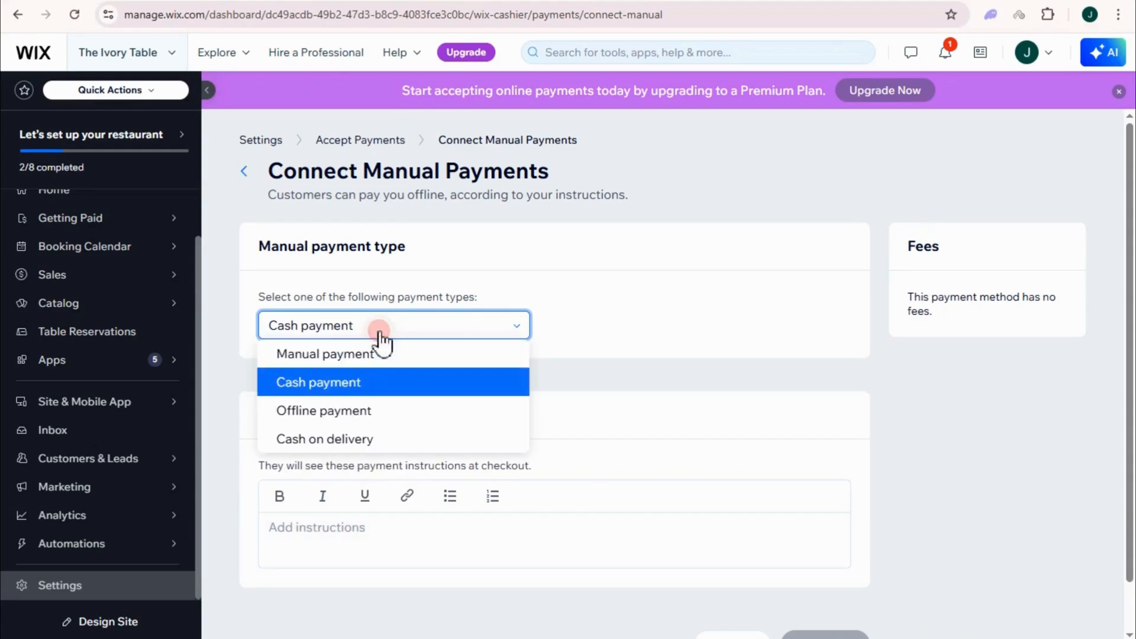
{"action": "left_click", "coordinate": [350, 409]}
{"action": "left_click", "coordinate": [381, 330]}
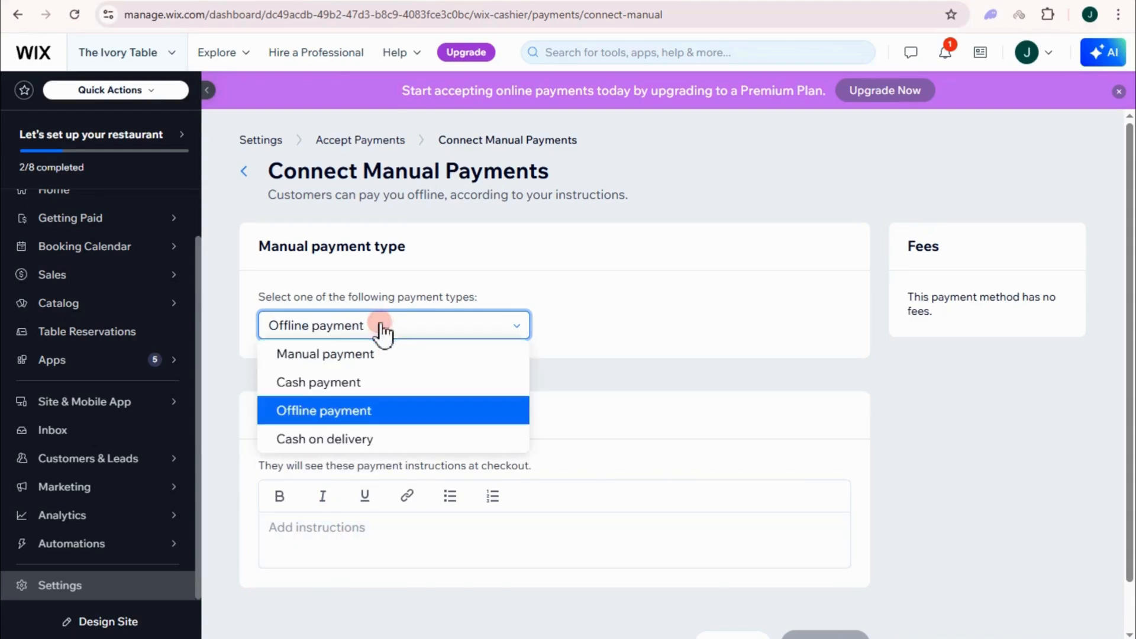
{"action": "left_click", "coordinate": [349, 439]}
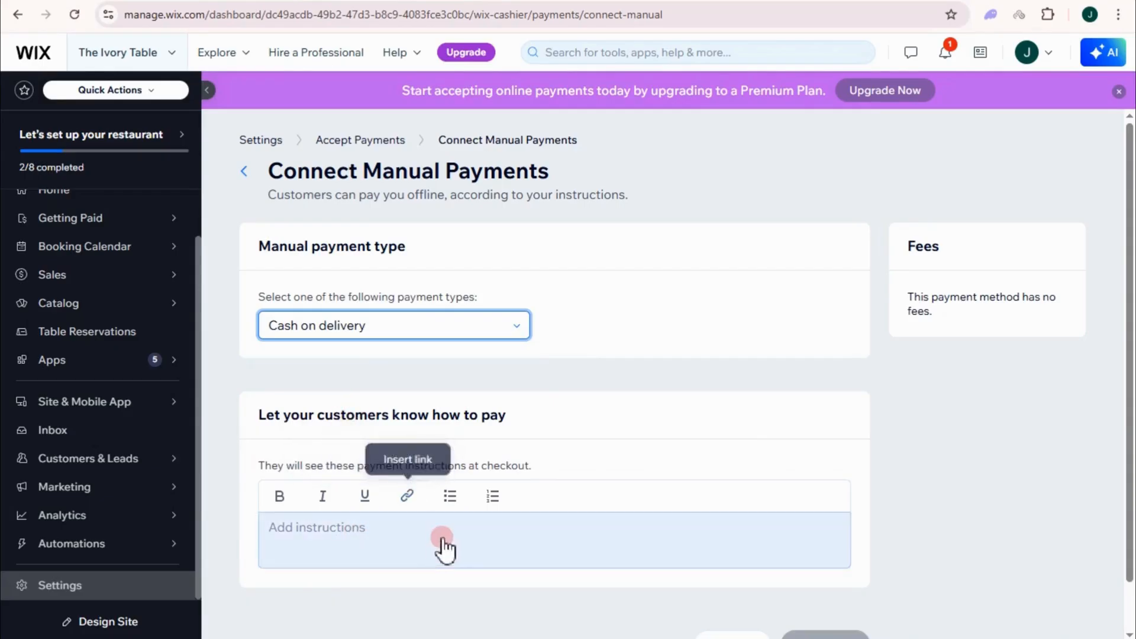
{"action": "scroll", "coordinate": [435, 542], "scroll_direction": "down", "scroll_amount": 1}
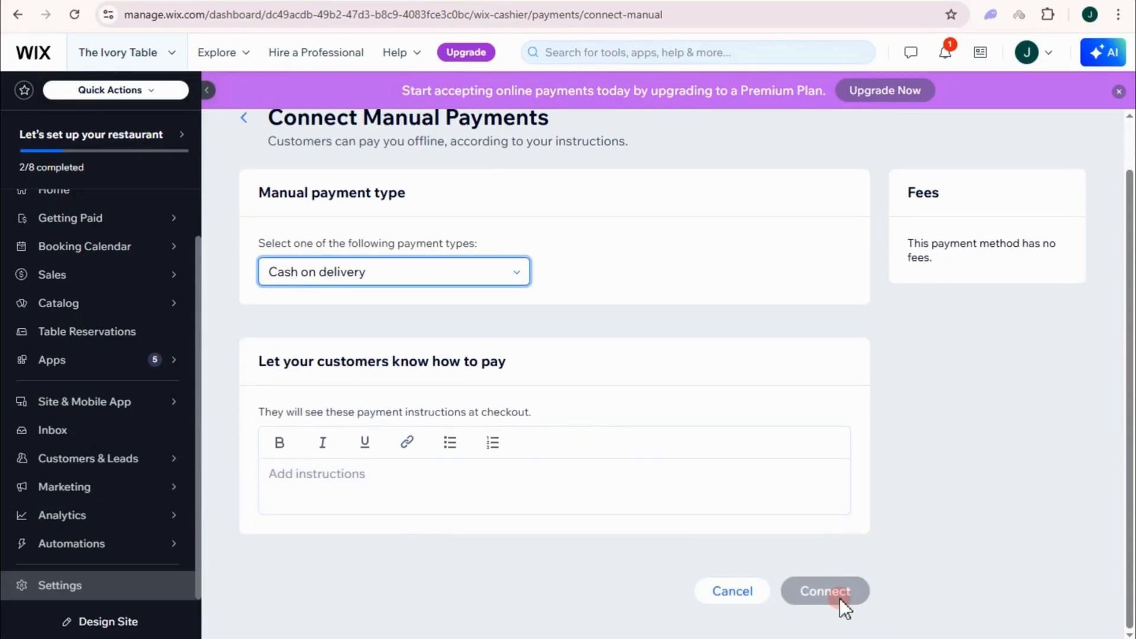
{"action": "scroll", "coordinate": [583, 395], "scroll_direction": "up", "scroll_amount": 1}
Step: Leave manual payments without connecting them and return to the setup checklist
{"action": "left_click", "coordinate": [354, 142]}
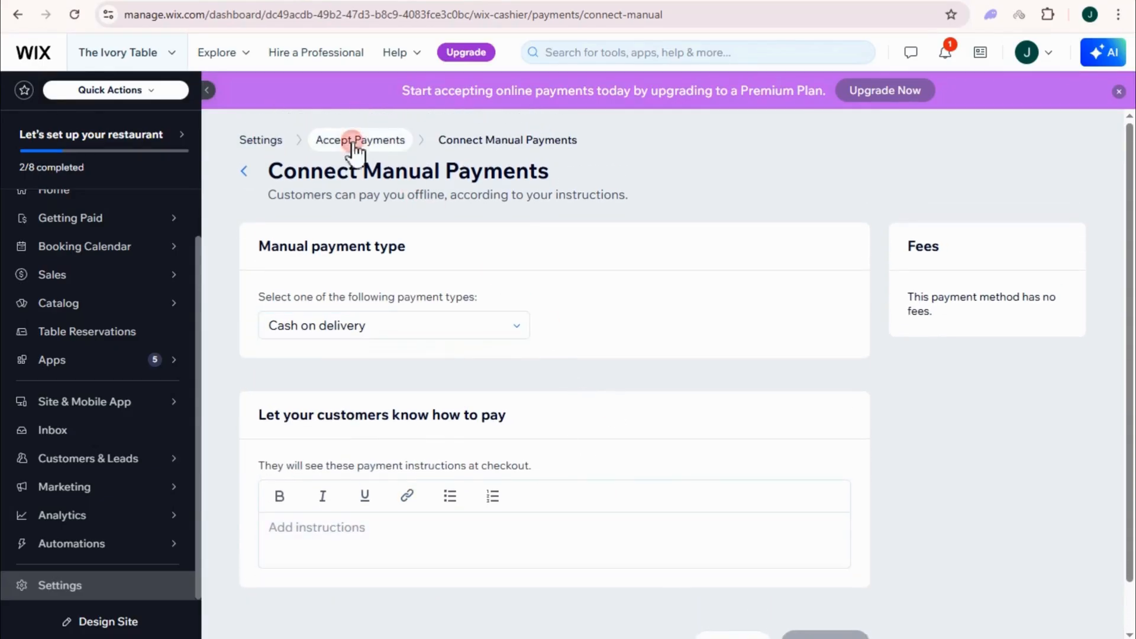
{"action": "left_click", "coordinate": [708, 377]}
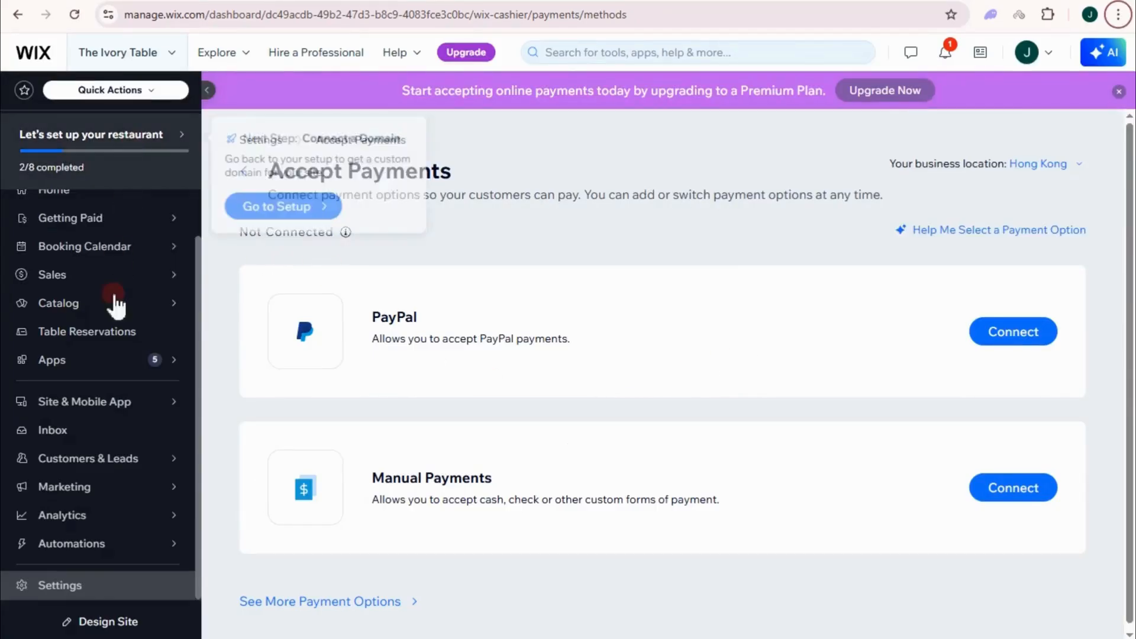
{"action": "left_click", "coordinate": [93, 373]}
{"action": "left_click", "coordinate": [237, 331]}
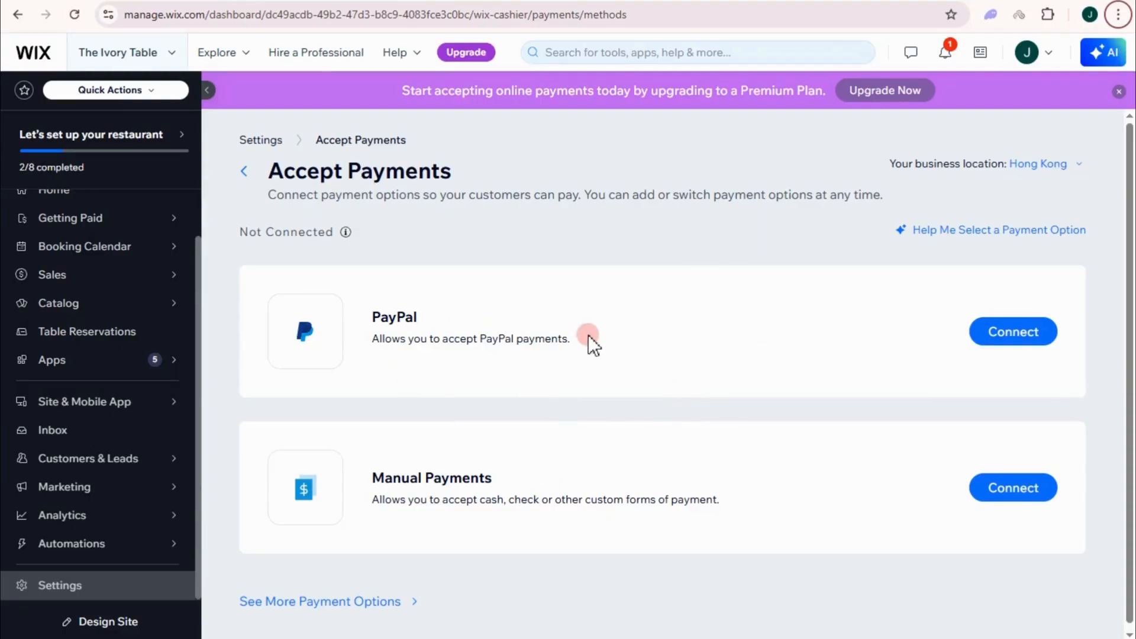
{"action": "scroll", "coordinate": [592, 542], "scroll_direction": "down", "scroll_amount": 2}
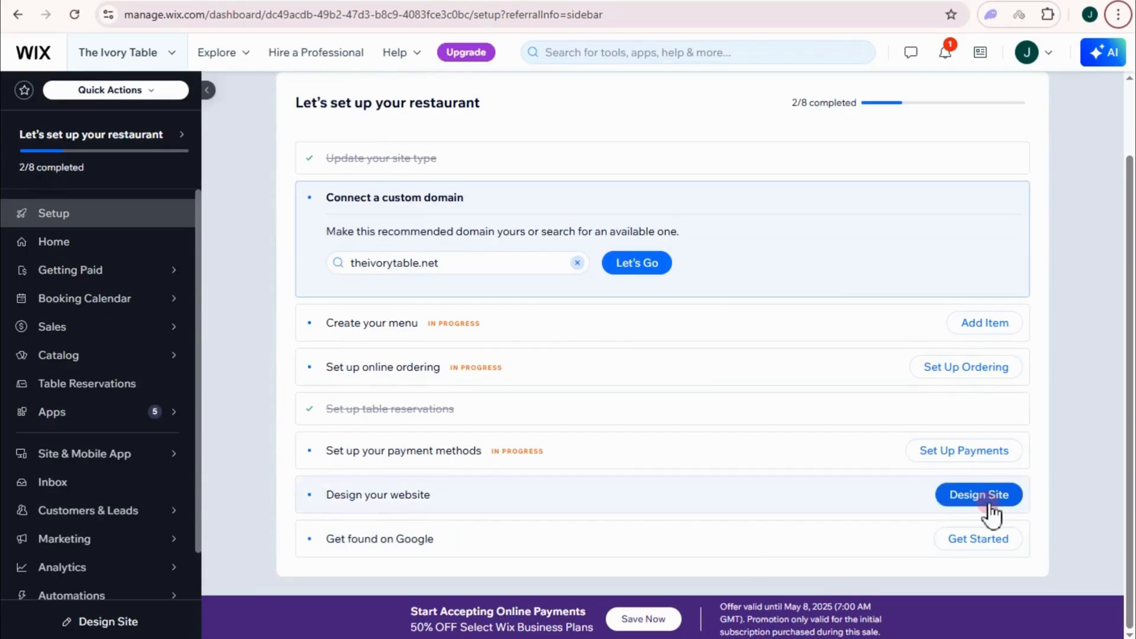
Step: Start Get found on Google, then dismiss the SEO notice back to the dashboard
{"action": "left_click", "coordinate": [964, 540]}
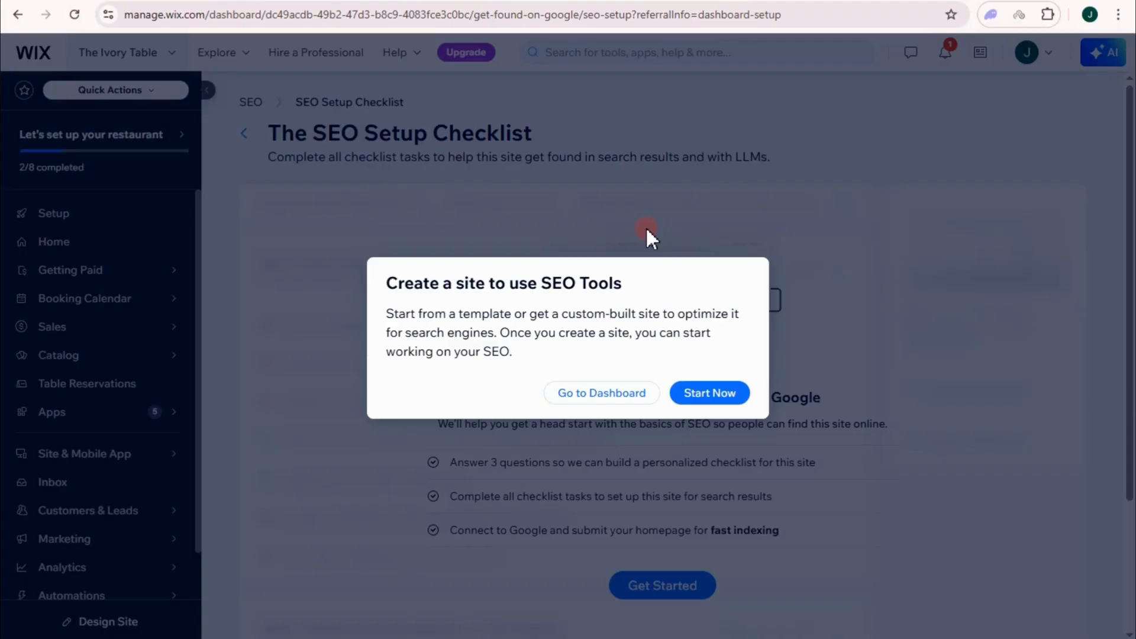
{"action": "left_click", "coordinate": [616, 367]}
{"action": "scroll", "coordinate": [481, 507], "scroll_direction": "down", "scroll_amount": 2}
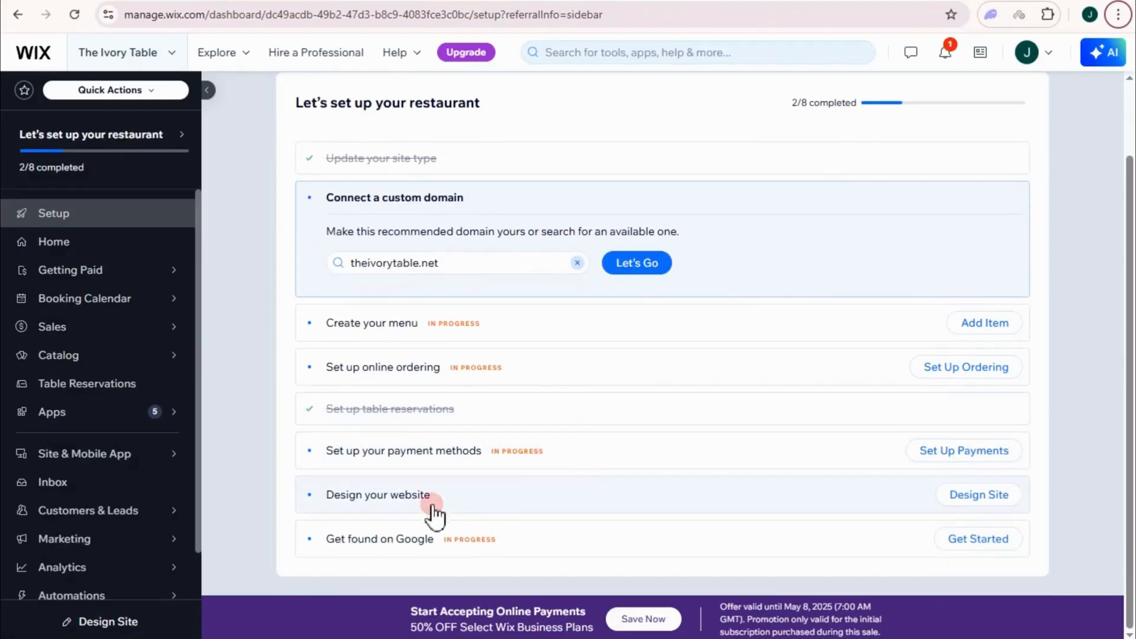
Step: Design the site from a template and preview the Melina Restaurant template from the gallery
{"action": "left_click", "coordinate": [969, 498]}
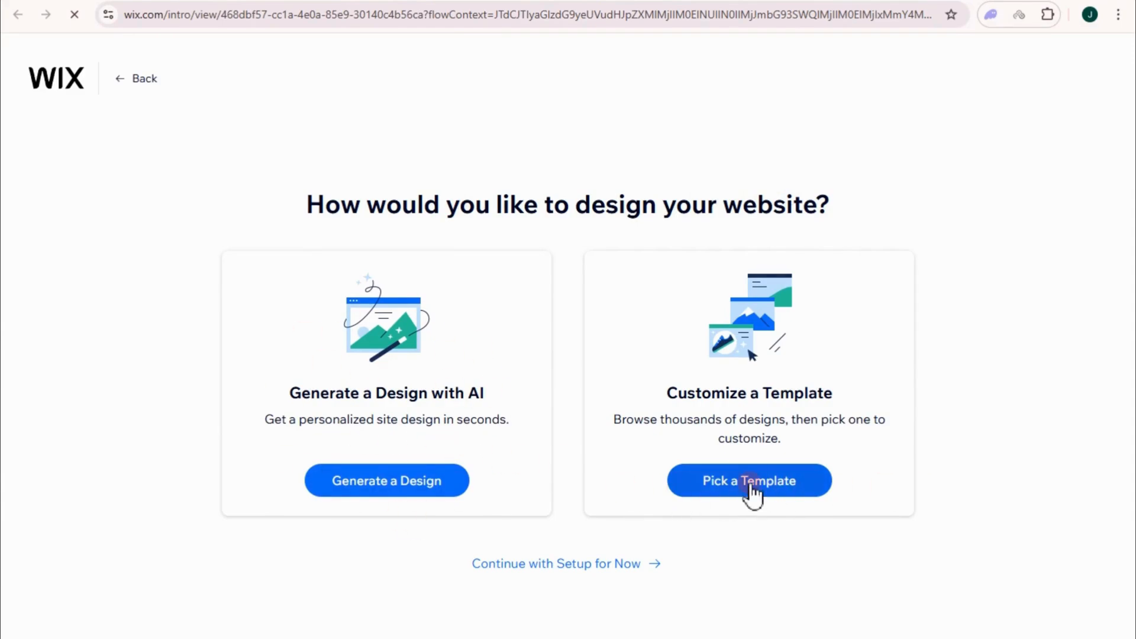
{"action": "left_click", "coordinate": [788, 484]}
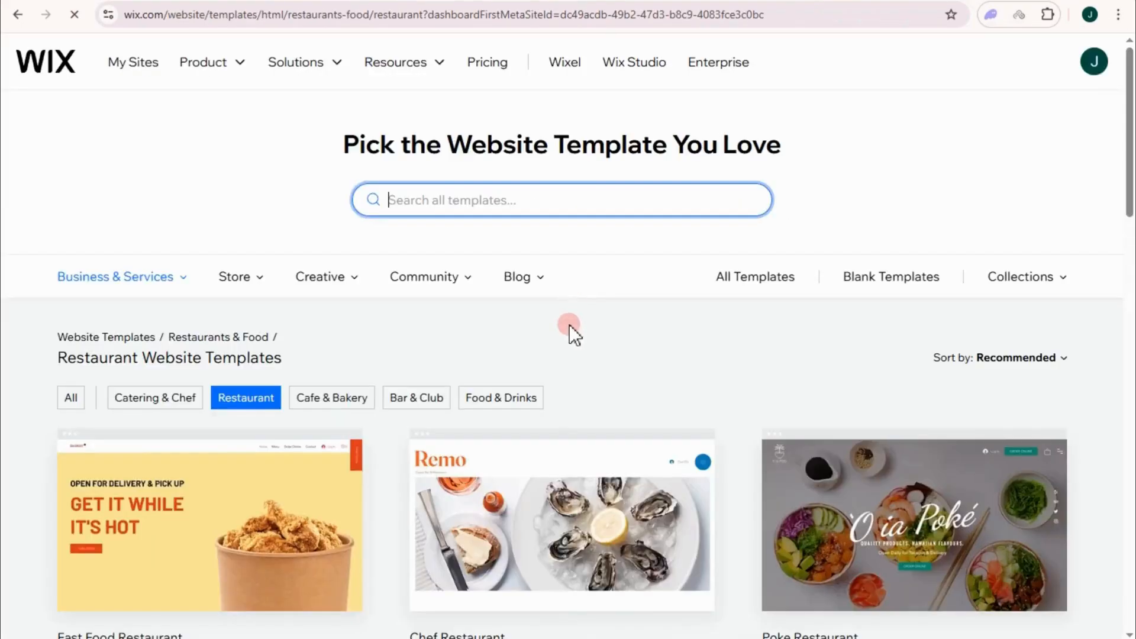
{"action": "scroll", "coordinate": [573, 334], "scroll_direction": "down", "scroll_amount": 3}
{"action": "scroll", "coordinate": [939, 349], "scroll_direction": "down", "scroll_amount": 3}
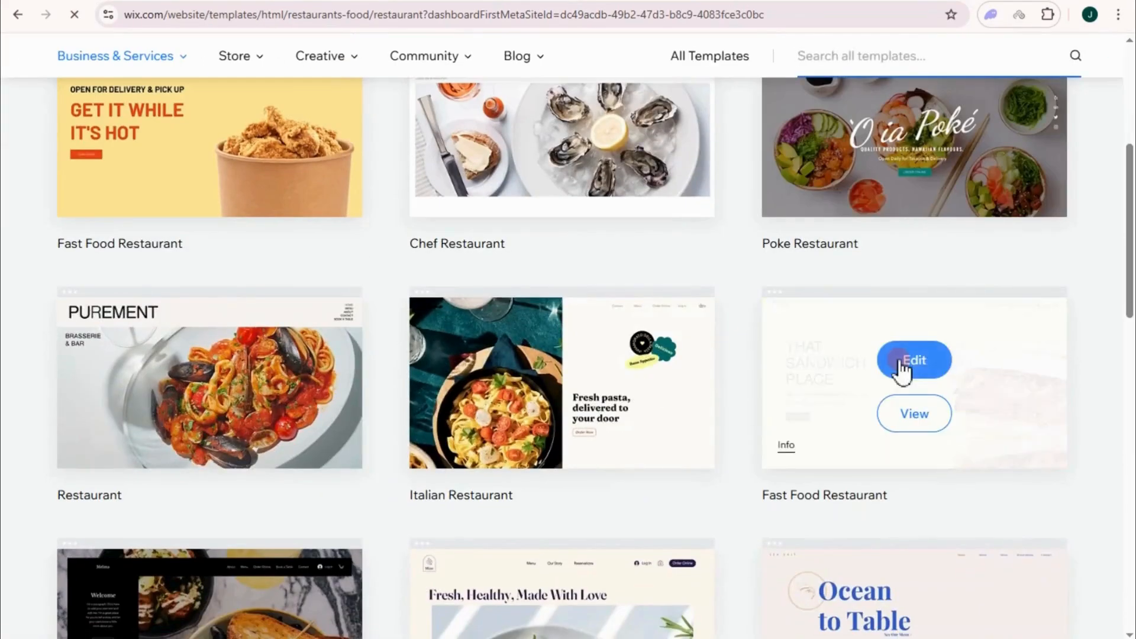
{"action": "scroll", "coordinate": [715, 357], "scroll_direction": "up", "scroll_amount": 4}
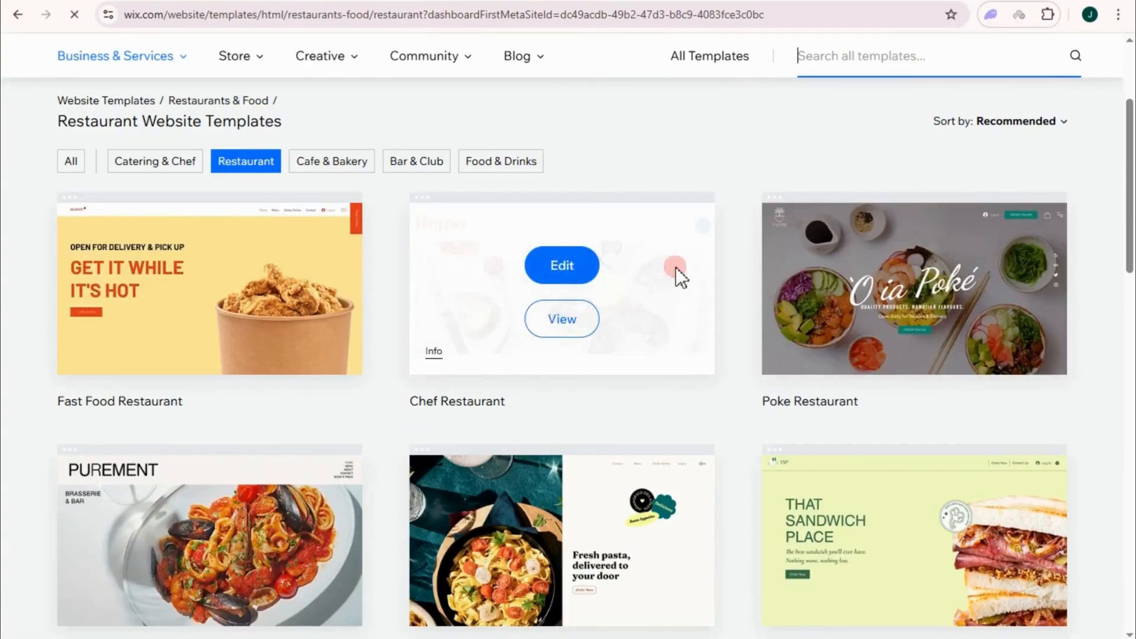
{"action": "scroll", "coordinate": [675, 267], "scroll_direction": "down", "scroll_amount": 6}
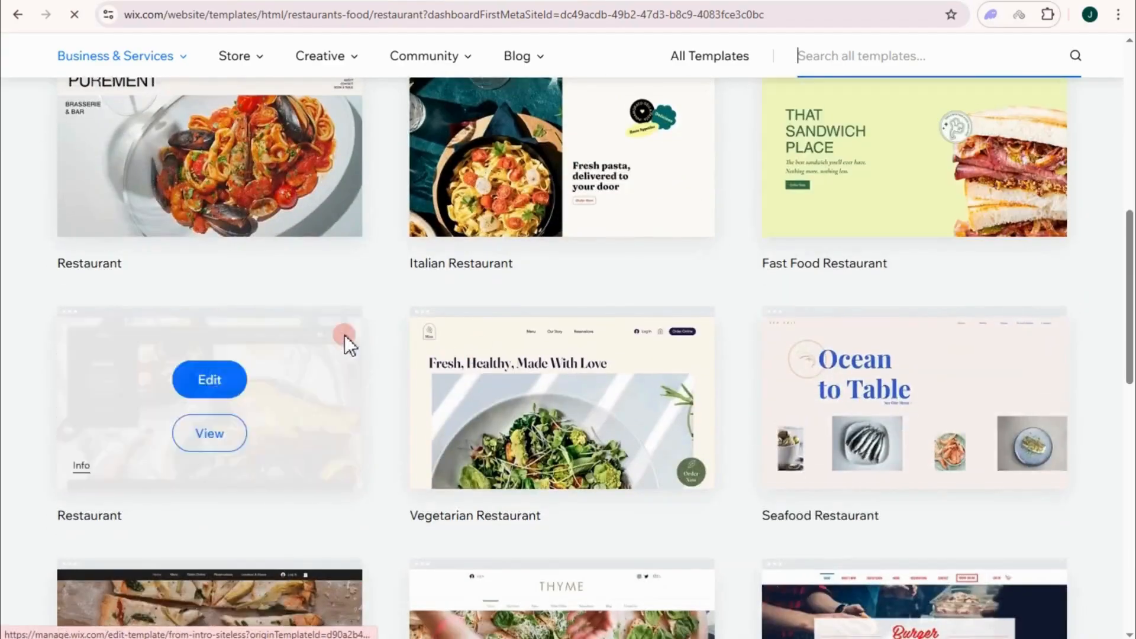
{"action": "scroll", "coordinate": [279, 254], "scroll_direction": "up", "scroll_amount": 9}
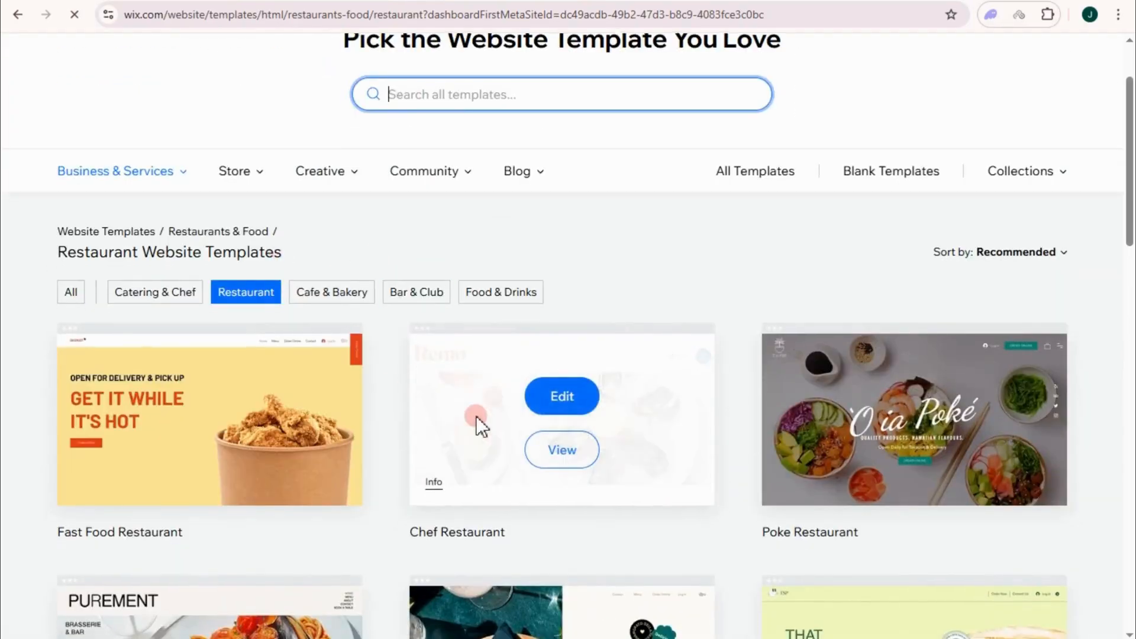
{"action": "scroll", "coordinate": [470, 416], "scroll_direction": "down", "scroll_amount": 6}
{"action": "scroll", "coordinate": [275, 378], "scroll_direction": "down", "scroll_amount": 1}
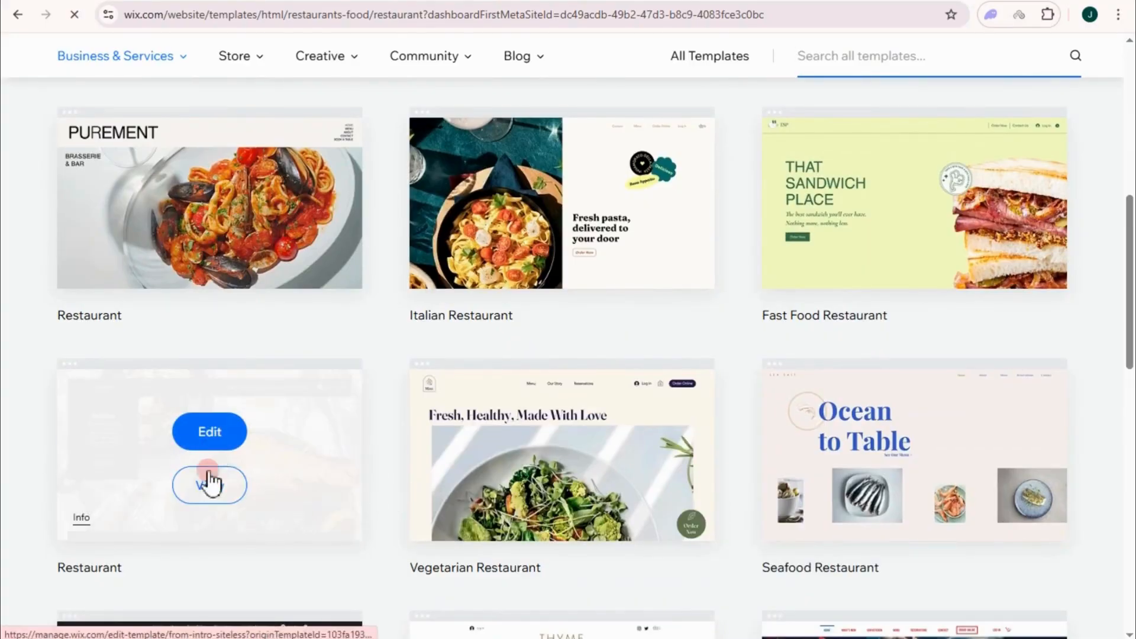
{"action": "left_click", "coordinate": [209, 483]}
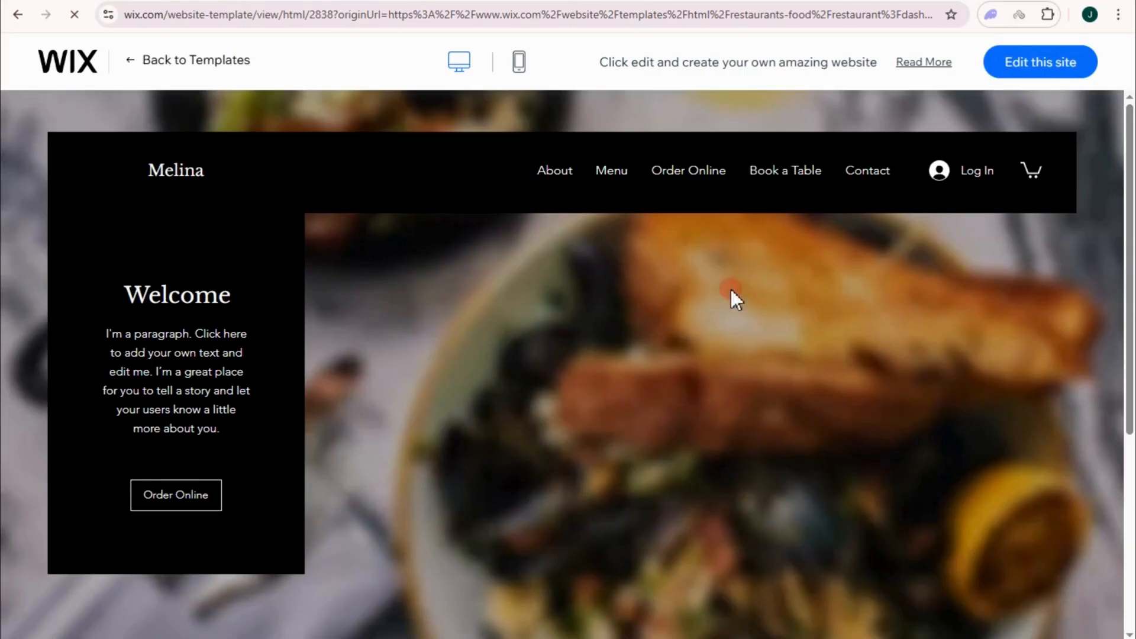
Step: Edit the Melina template in the Wix Editor
{"action": "left_click", "coordinate": [1032, 63]}
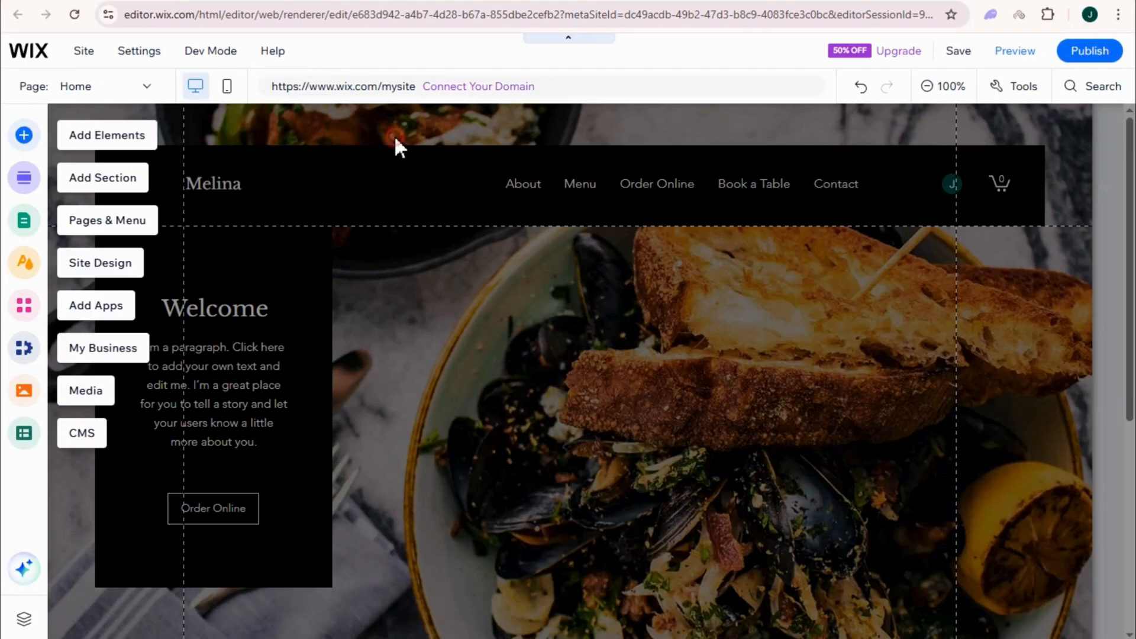
Step: Rename the Melina header title to 'The Ivory Table'
{"action": "left_click", "coordinate": [490, 140]}
{"action": "left_click", "coordinate": [214, 151]}
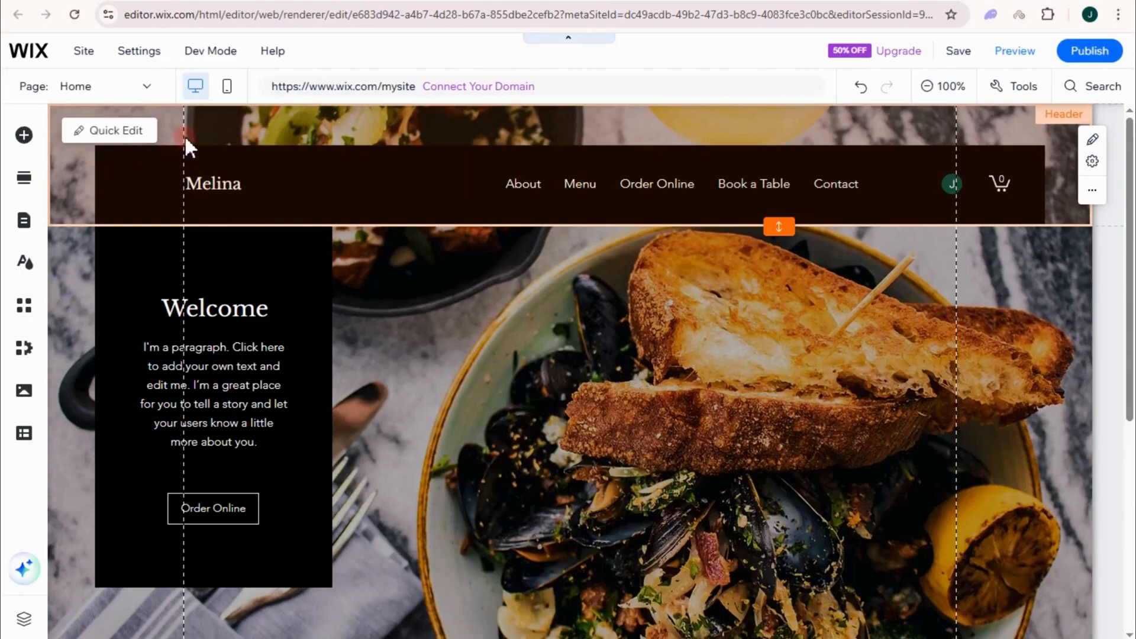
{"action": "double_click", "coordinate": [222, 195]}
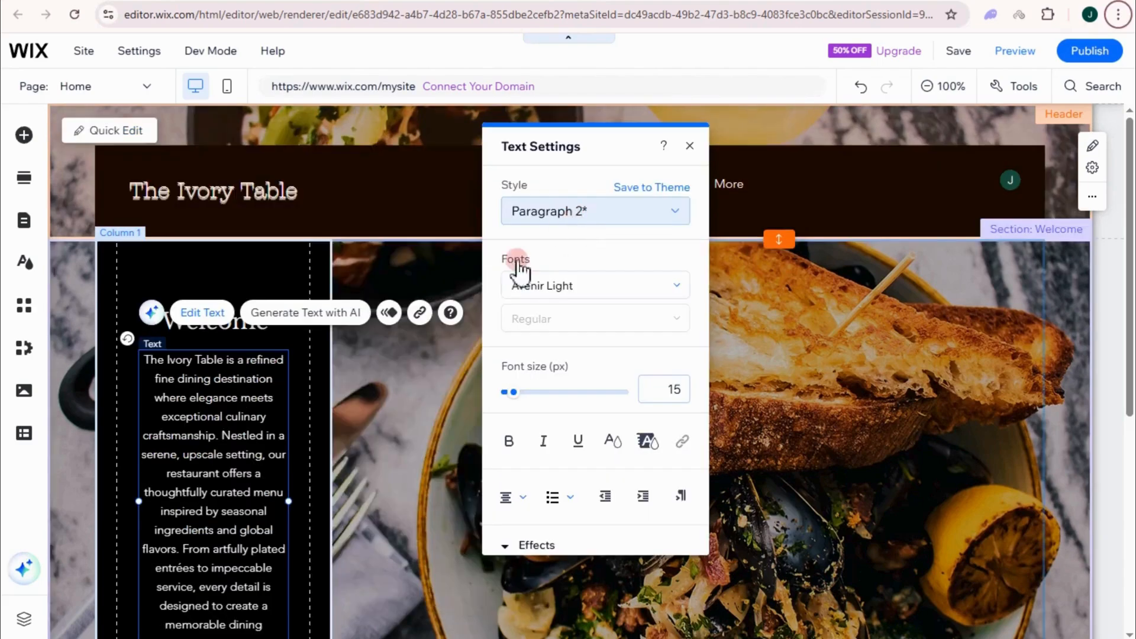
{"action": "scroll", "coordinate": [225, 414], "scroll_direction": "down", "scroll_amount": 2}
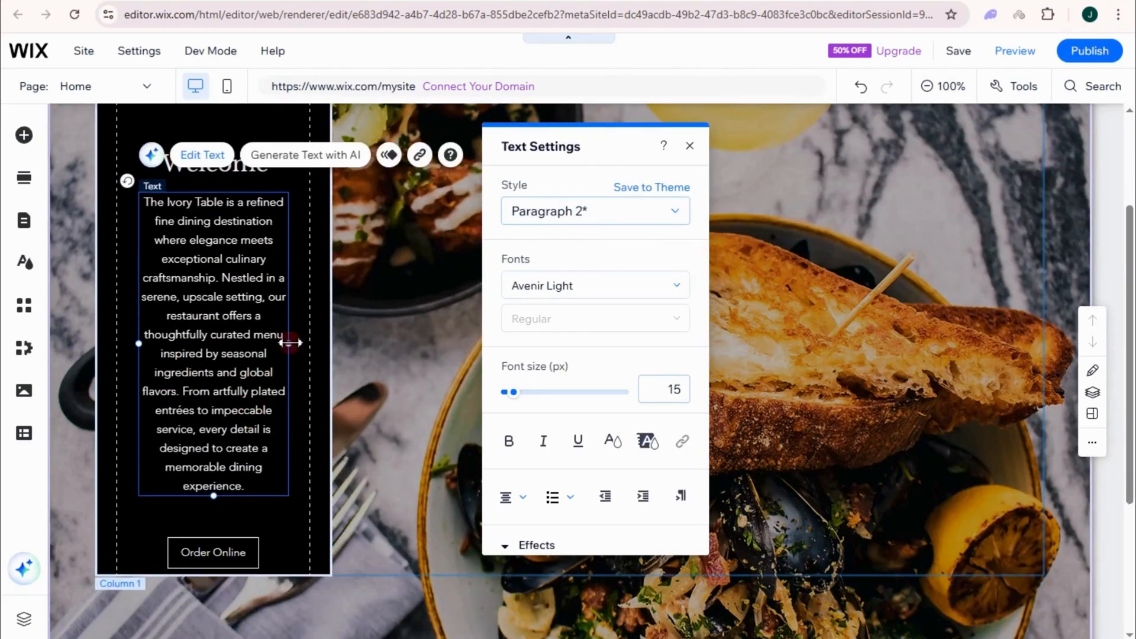
Step: Widen the Welcome description text box and apply a text effect to the paragraph
{"action": "left_click_drag", "start_coordinate": [289, 343], "coordinate": [298, 344]}
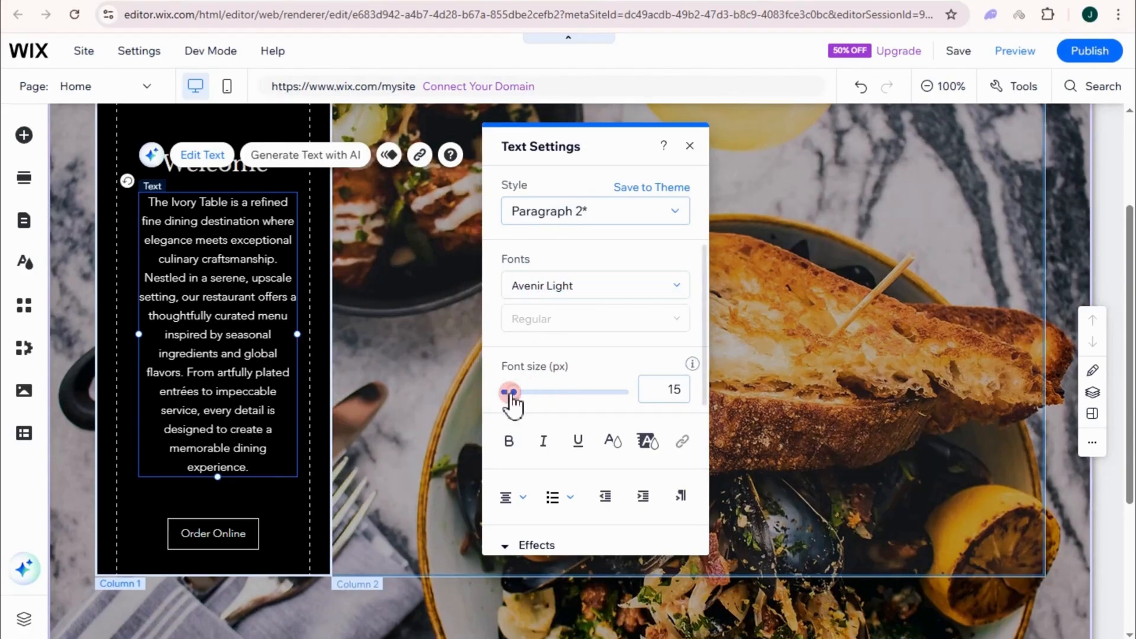
{"action": "scroll", "coordinate": [533, 443], "scroll_direction": "down", "scroll_amount": 3}
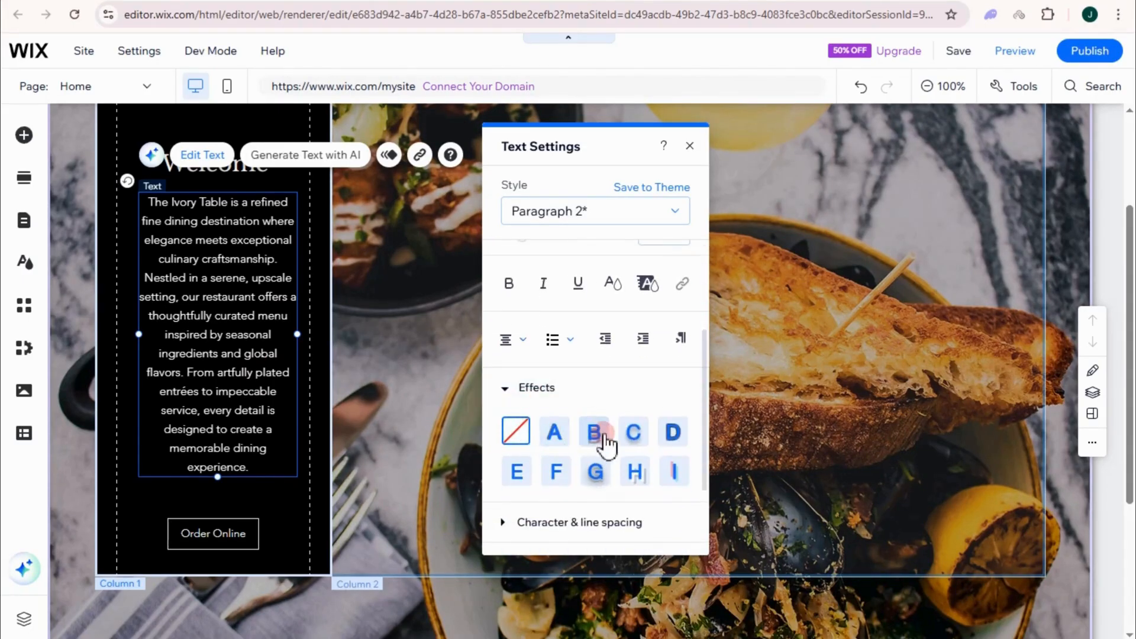
{"action": "left_click", "coordinate": [636, 473]}
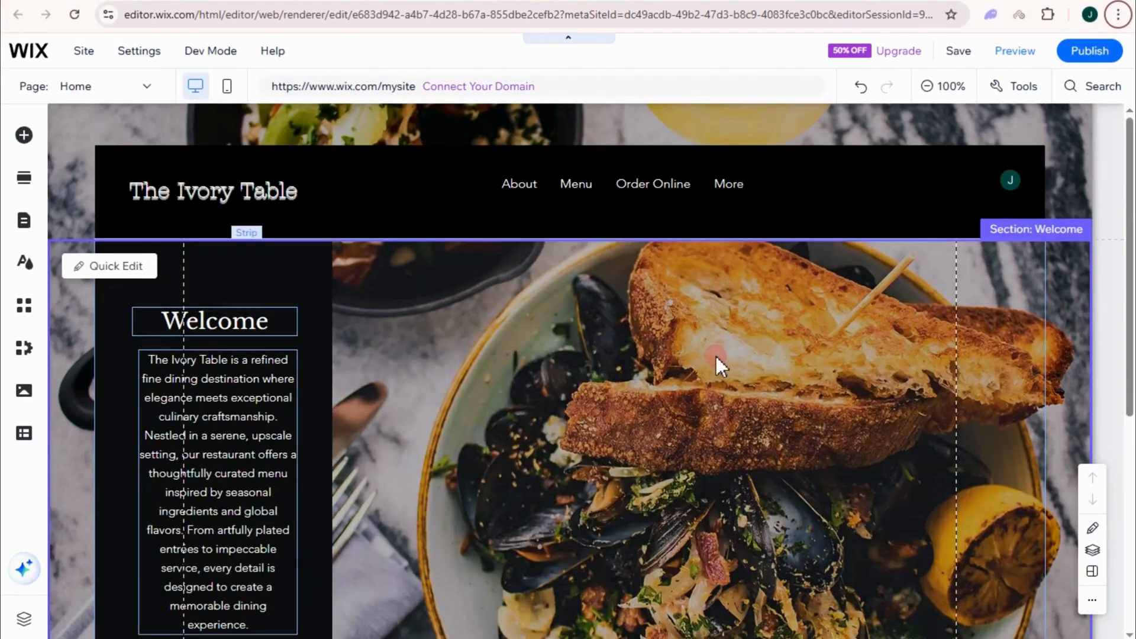
{"action": "scroll", "coordinate": [716, 356], "scroll_direction": "down", "scroll_amount": 4}
Step: Upload the Ivory Table logo and set it as the Welcome strip's image background
{"action": "left_click", "coordinate": [703, 271]}
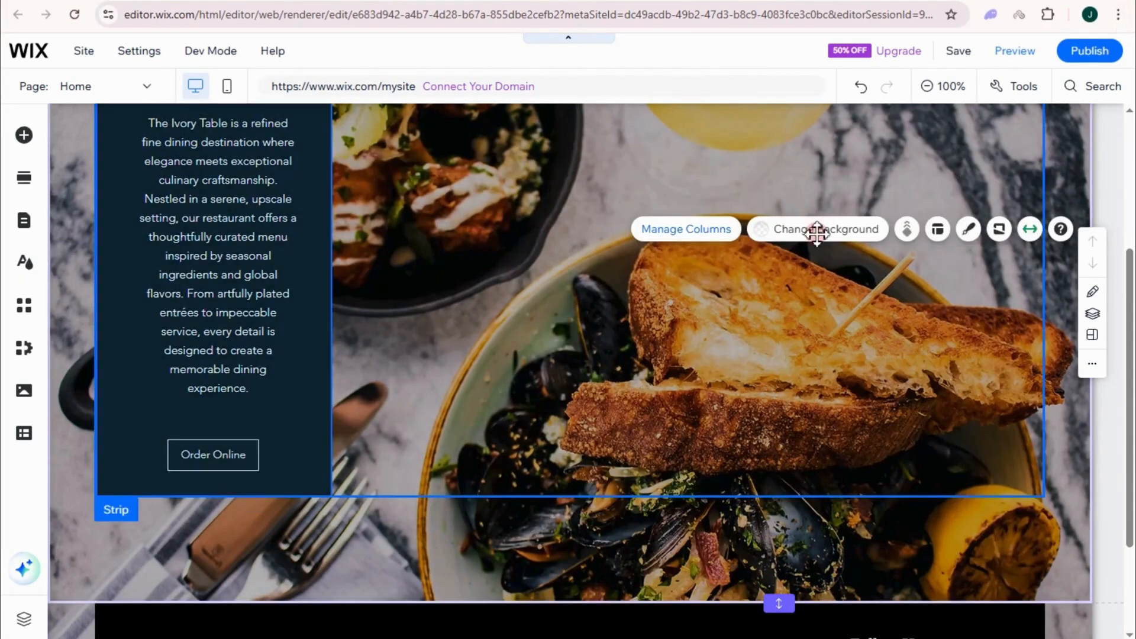
{"action": "left_click", "coordinate": [816, 237]}
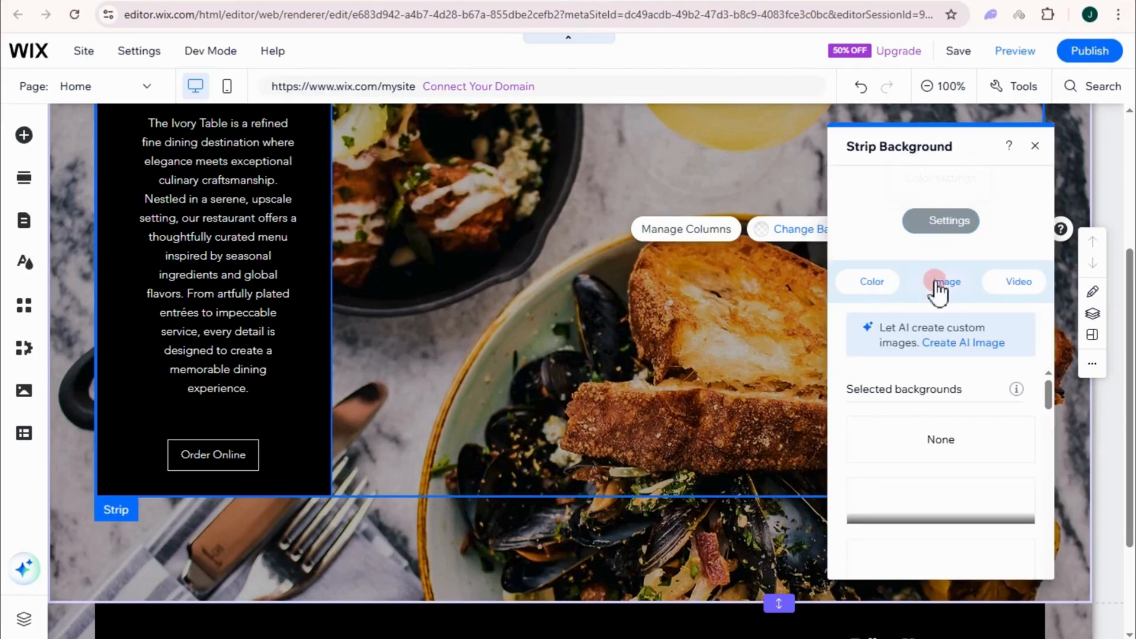
{"action": "scroll", "coordinate": [940, 465], "scroll_direction": "down", "scroll_amount": 1}
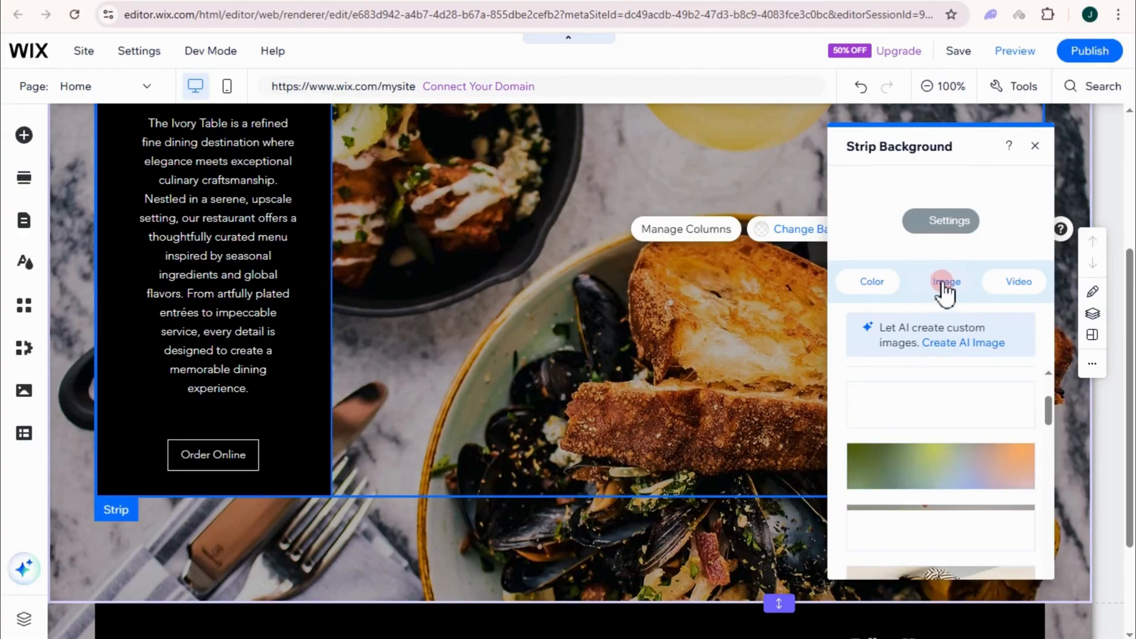
{"action": "left_click", "coordinate": [945, 284]}
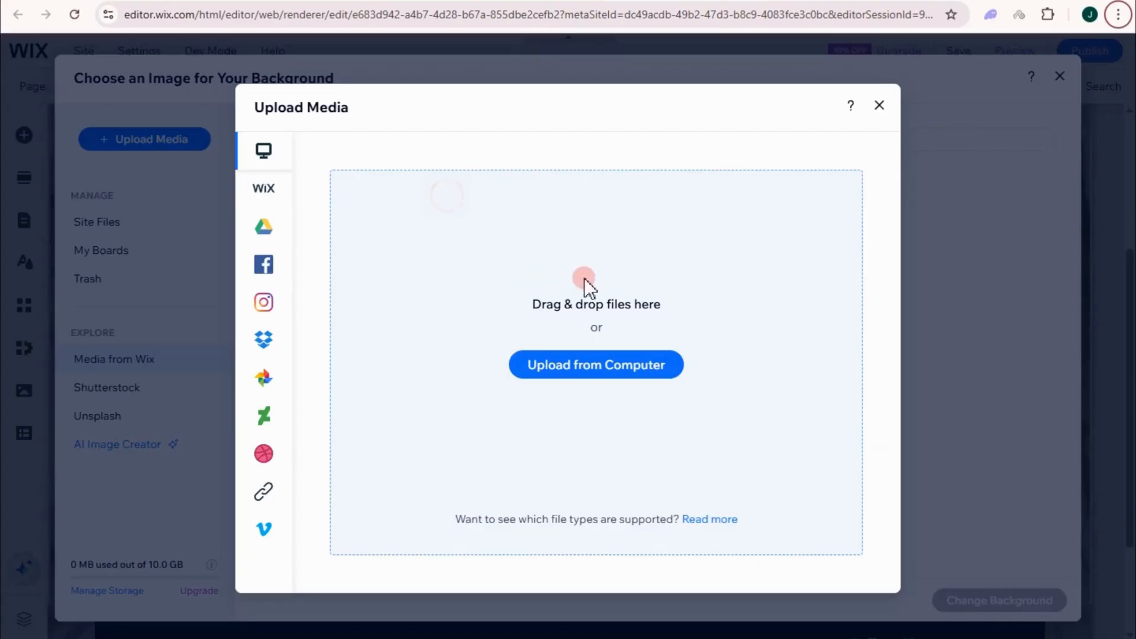
{"action": "left_click", "coordinate": [611, 365]}
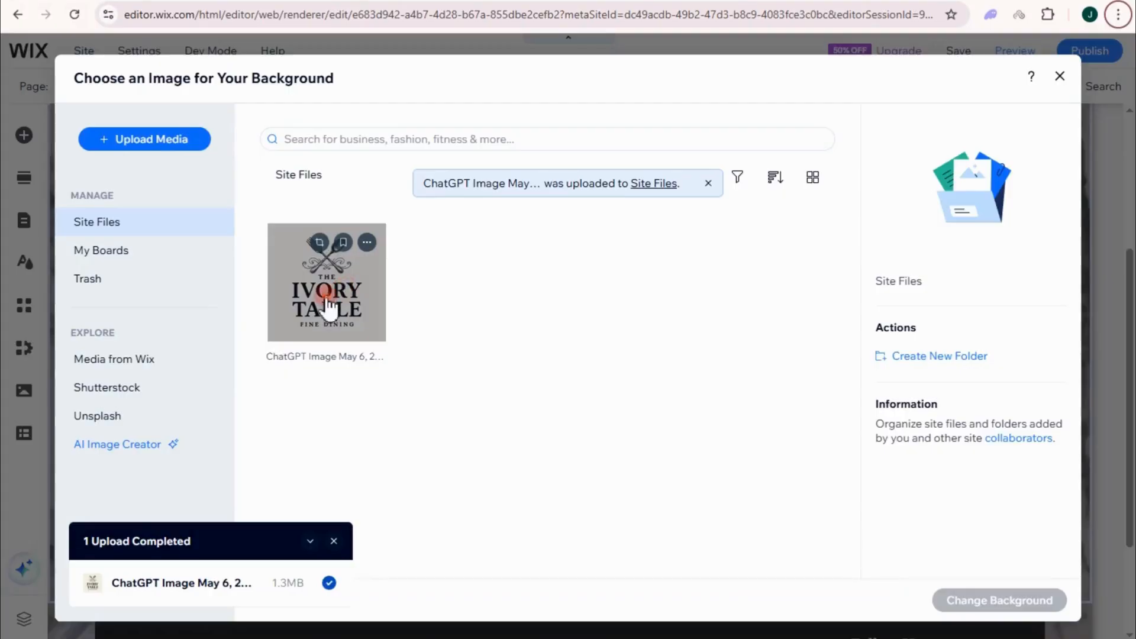
{"action": "left_click", "coordinate": [327, 302]}
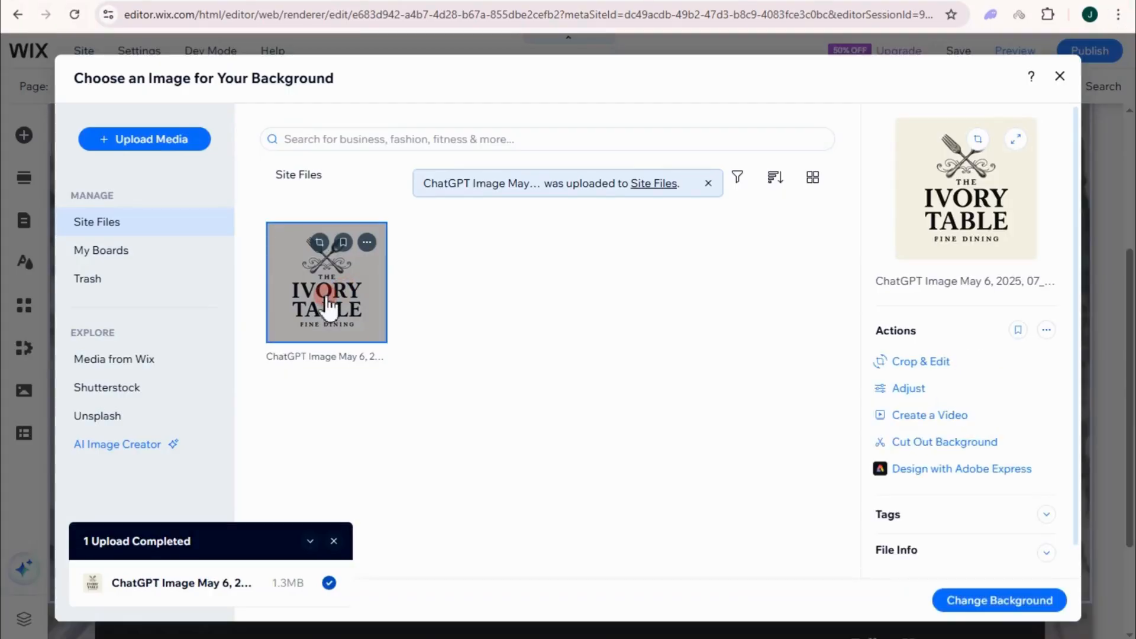
{"action": "left_click", "coordinate": [975, 600]}
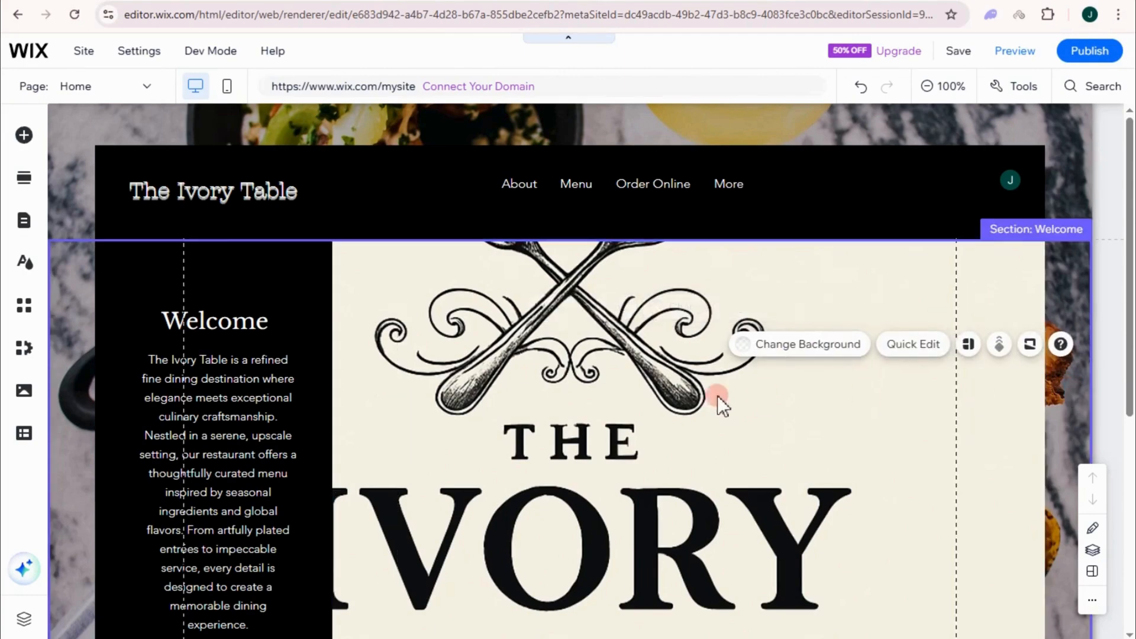
Step: Drag the Welcome strip's bottom edge down so the full Ivory Table logo shows
{"action": "left_click", "coordinate": [466, 323]}
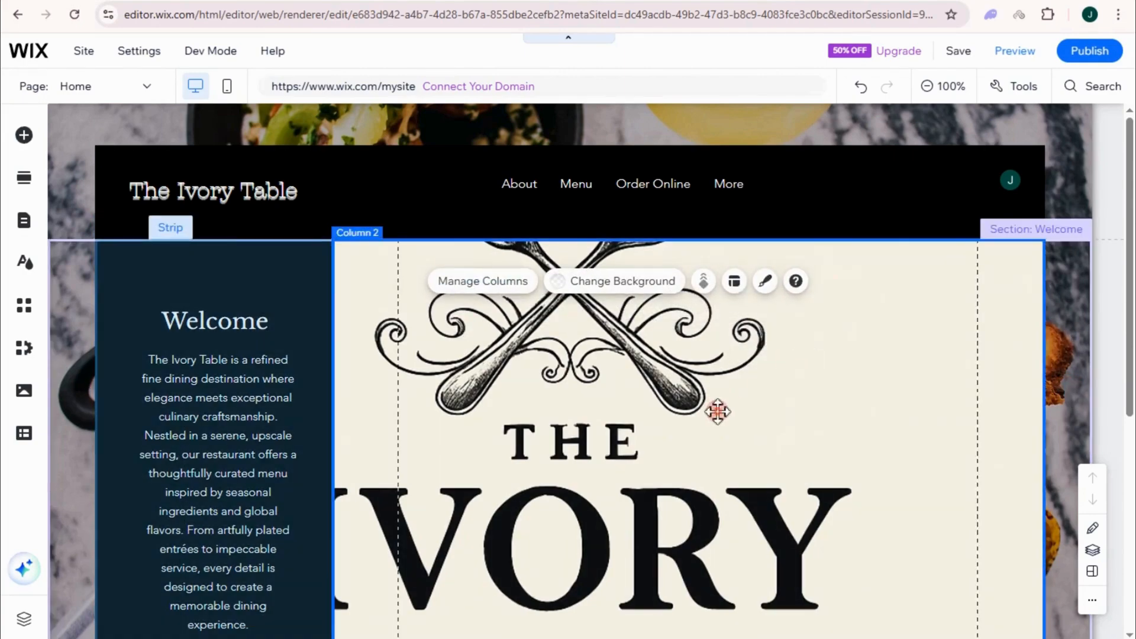
{"action": "left_click_drag", "start_coordinate": [718, 411], "coordinate": [790, 403]}
{"action": "left_click", "coordinate": [1064, 320]}
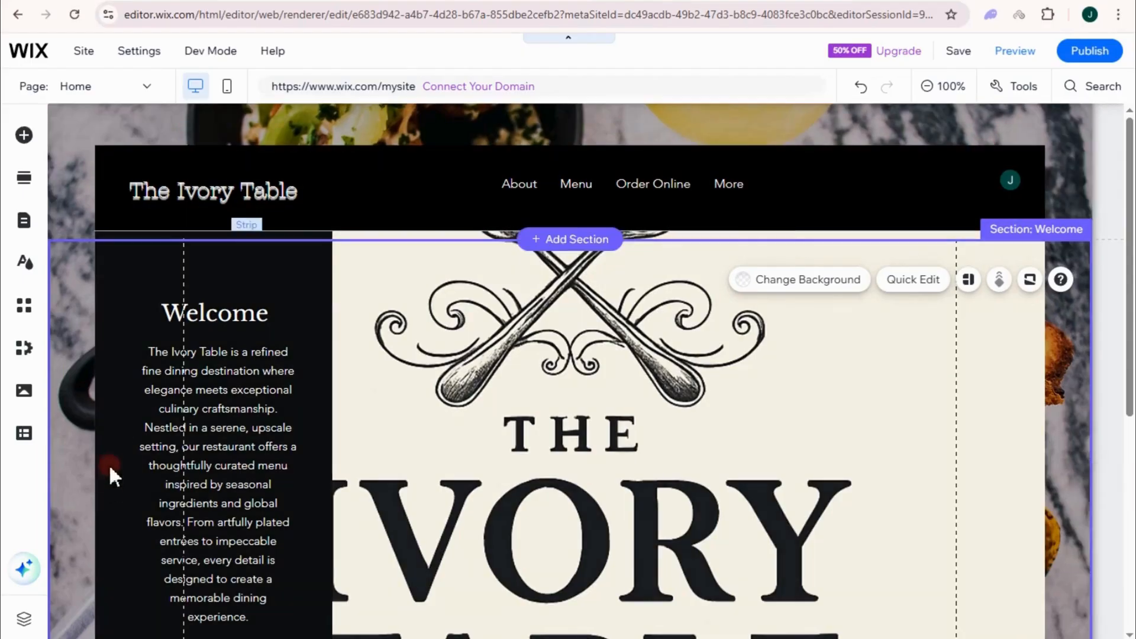
{"action": "scroll", "coordinate": [996, 477], "scroll_direction": "down", "scroll_amount": 6}
{"action": "left_click", "coordinate": [458, 339]}
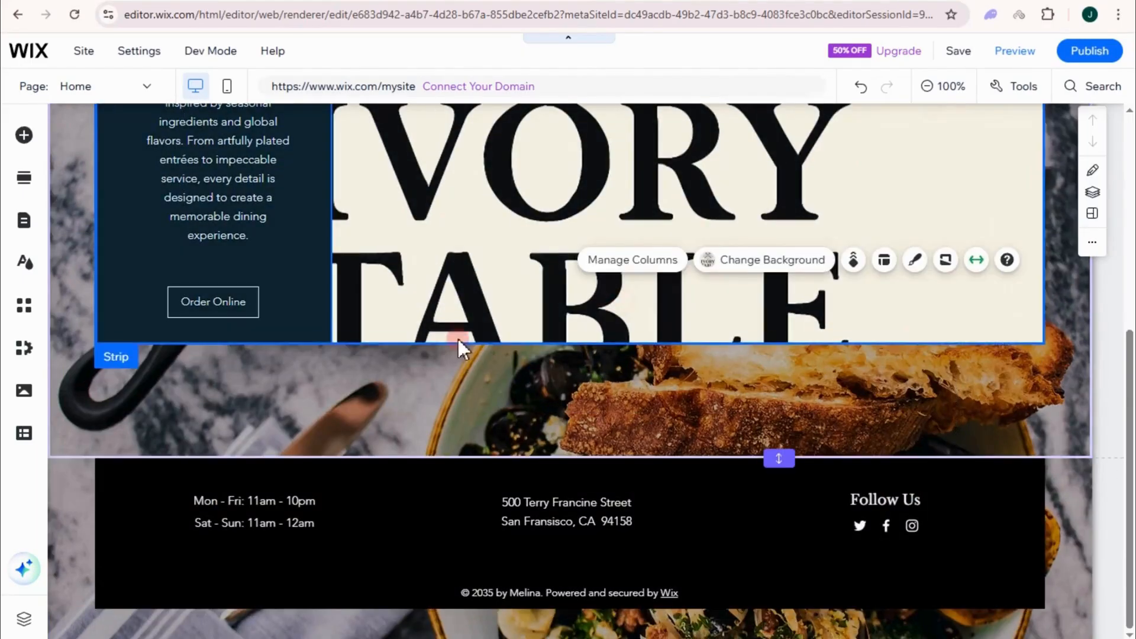
{"action": "left_click_drag", "start_coordinate": [593, 351], "coordinate": [596, 445]}
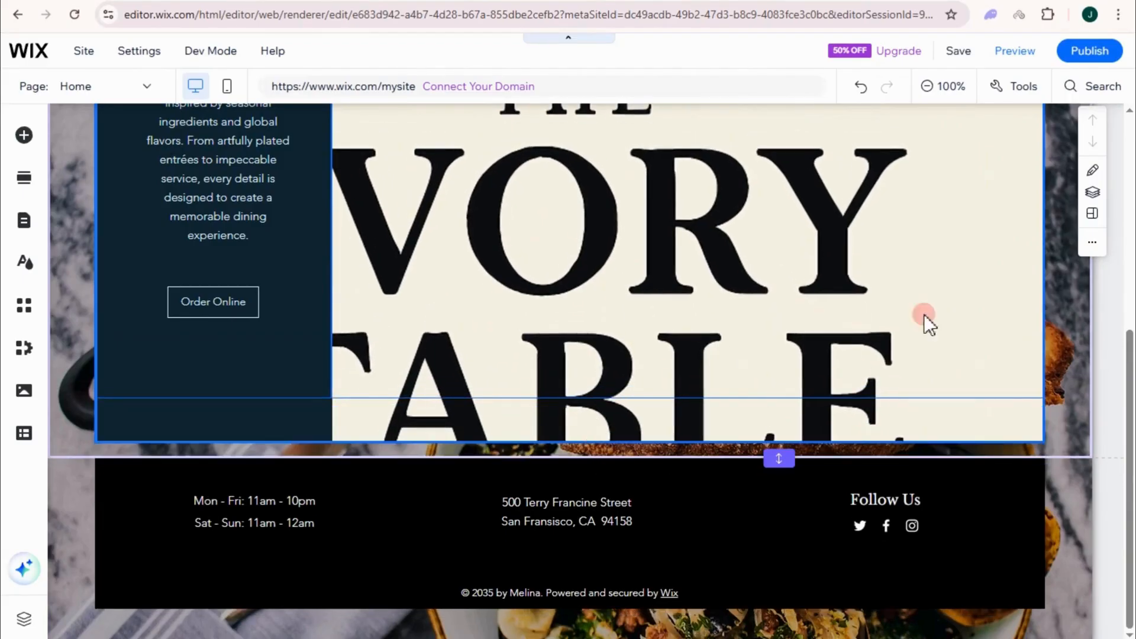
{"action": "left_click", "coordinate": [1044, 193]}
{"action": "left_click", "coordinate": [1020, 177]}
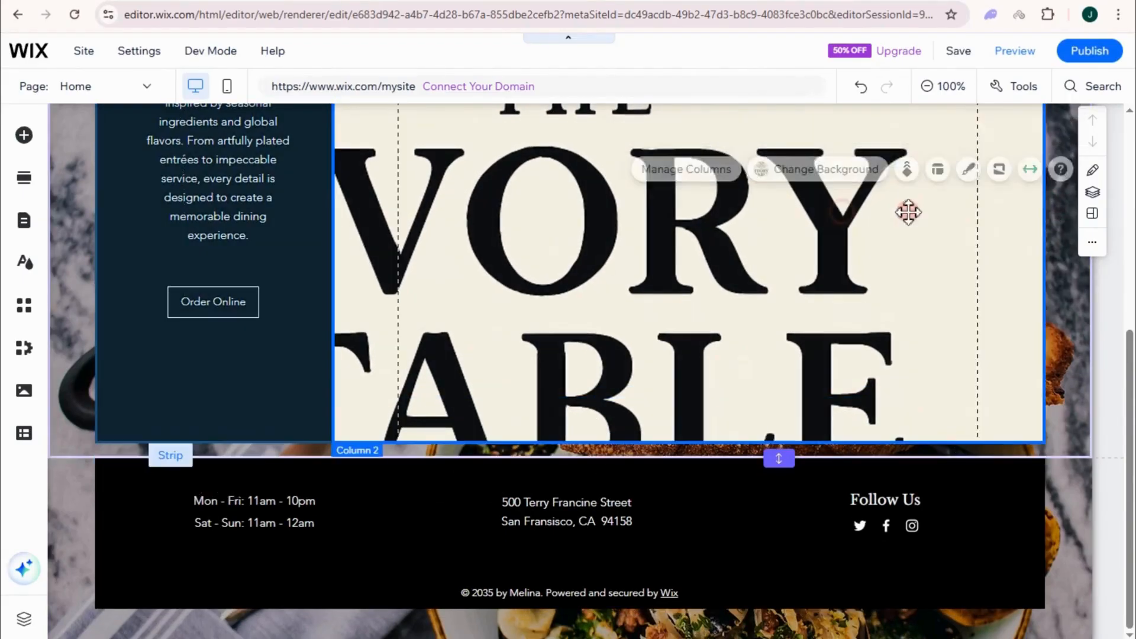
{"action": "scroll", "coordinate": [758, 272], "scroll_direction": "up", "scroll_amount": 5}
{"action": "scroll", "coordinate": [687, 352], "scroll_direction": "down", "scroll_amount": 5}
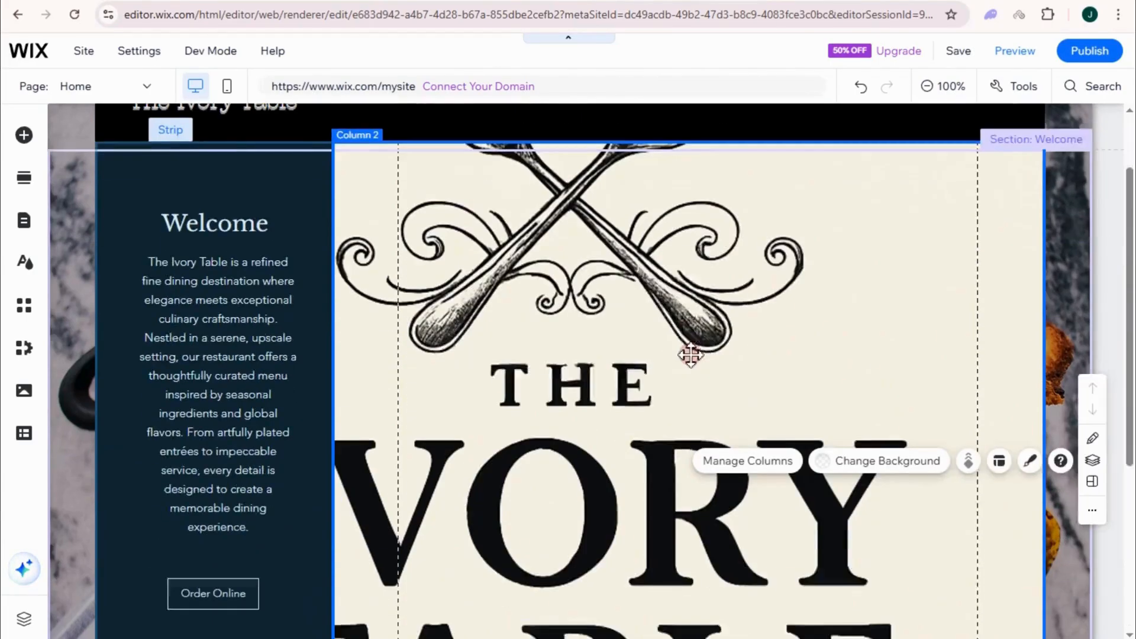
Step: Place a Slider (spheres) gallery below the Welcome strip and swap in restaurant kitchen and food photos
{"action": "left_click", "coordinate": [23, 136]}
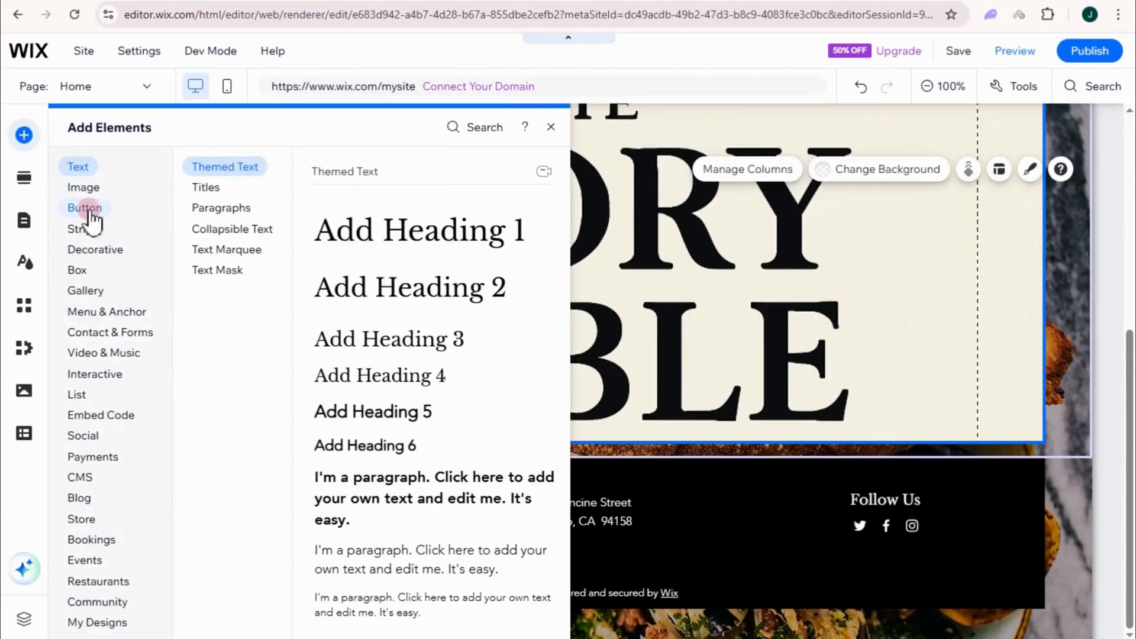
{"action": "left_click", "coordinate": [89, 177]}
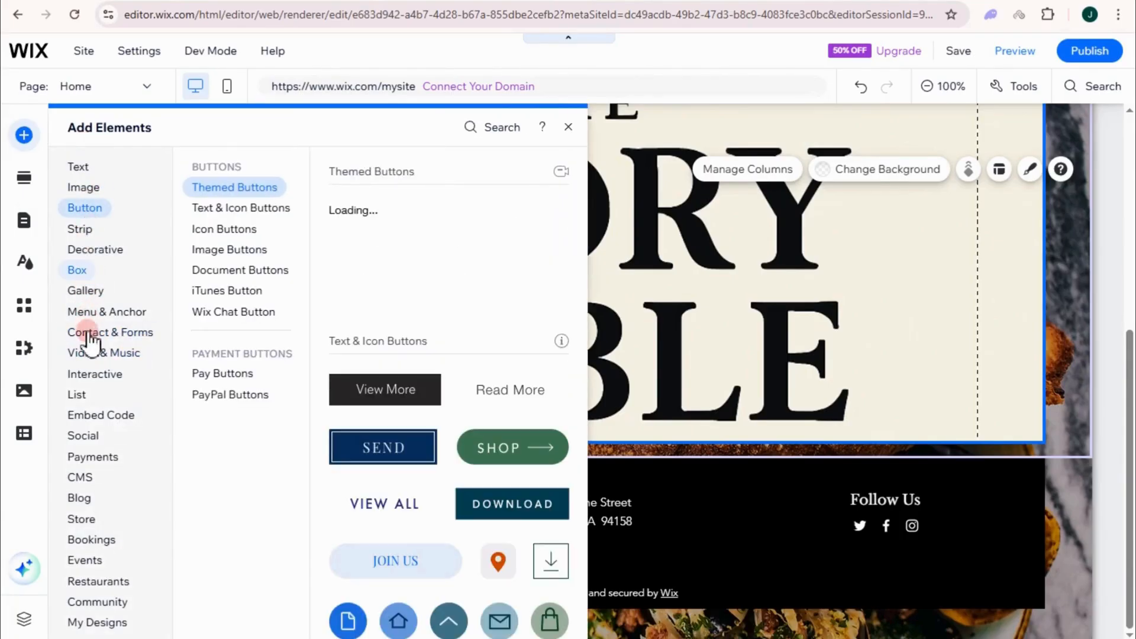
{"action": "left_click", "coordinate": [89, 521]}
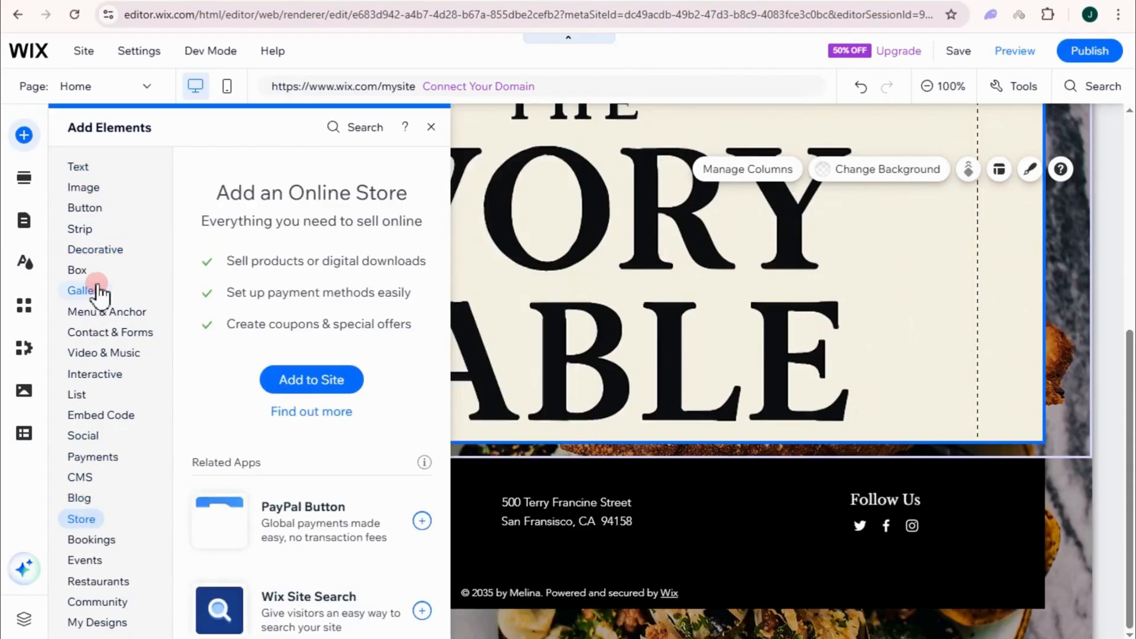
{"action": "left_click", "coordinate": [83, 290]}
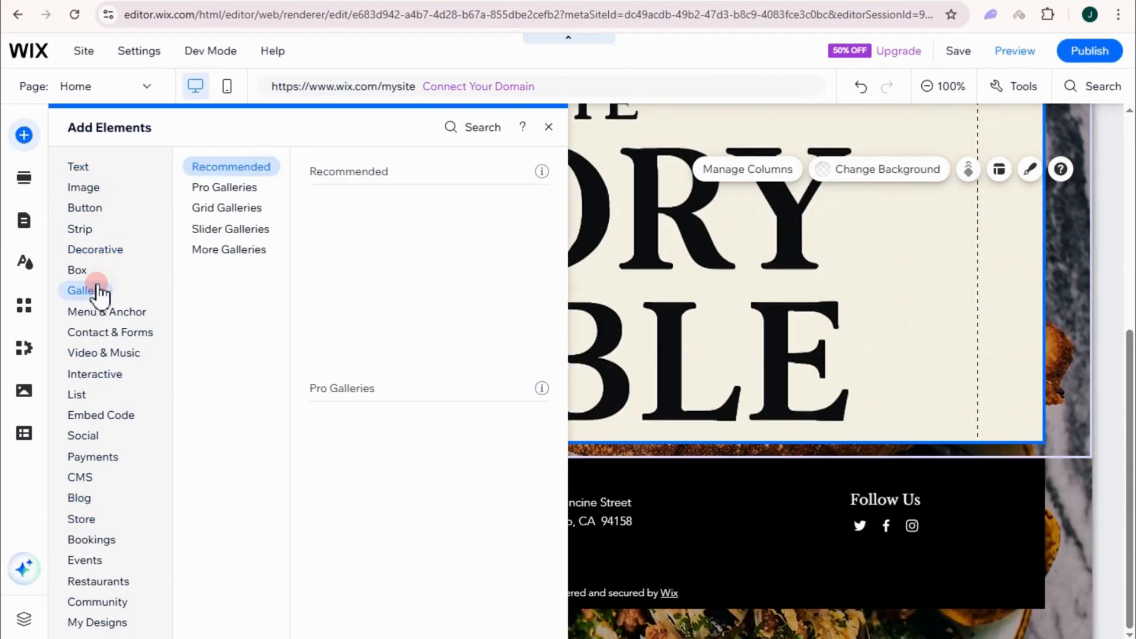
{"action": "left_click", "coordinate": [227, 231]}
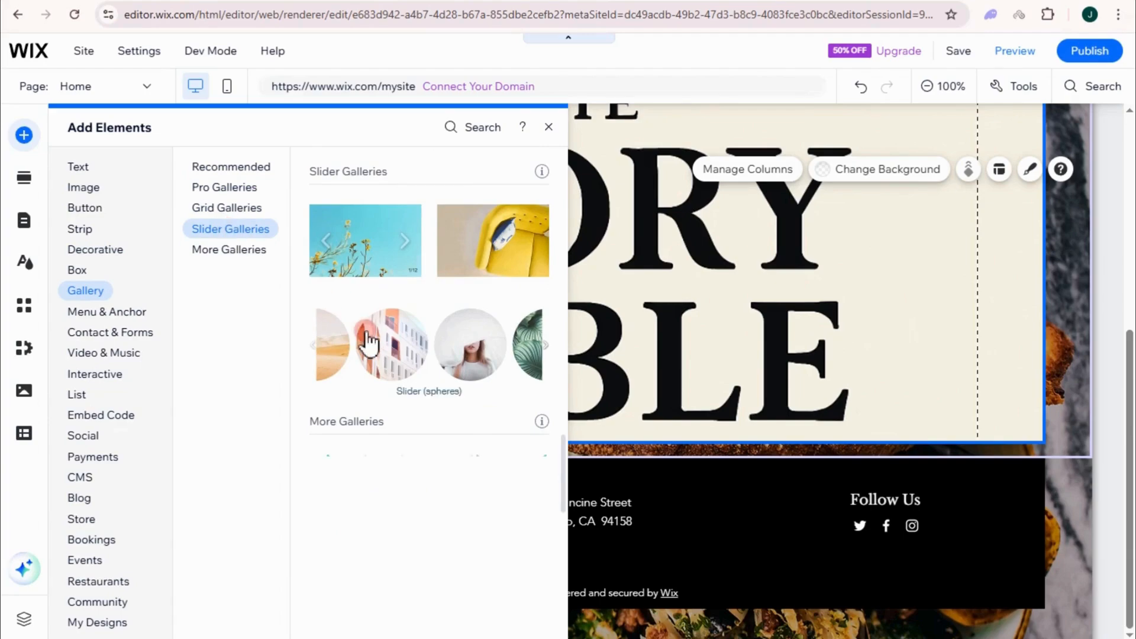
{"action": "mouse_move", "coordinate": [368, 342]}
{"action": "left_click_drag", "start_coordinate": [368, 343], "coordinate": [423, 577]}
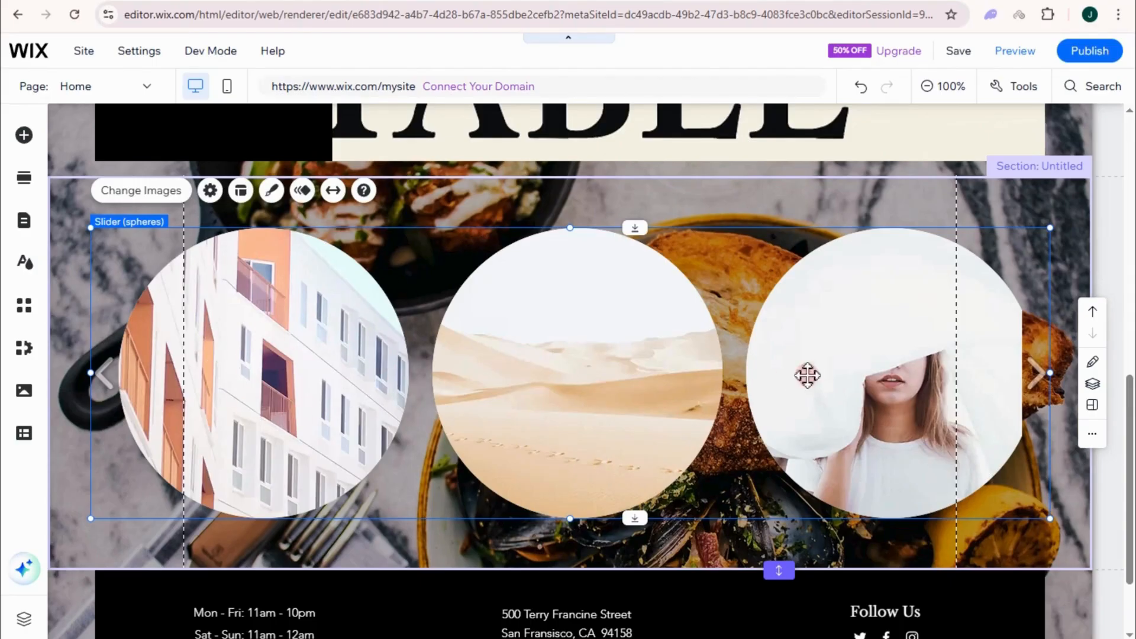
{"action": "left_click", "coordinate": [165, 193]}
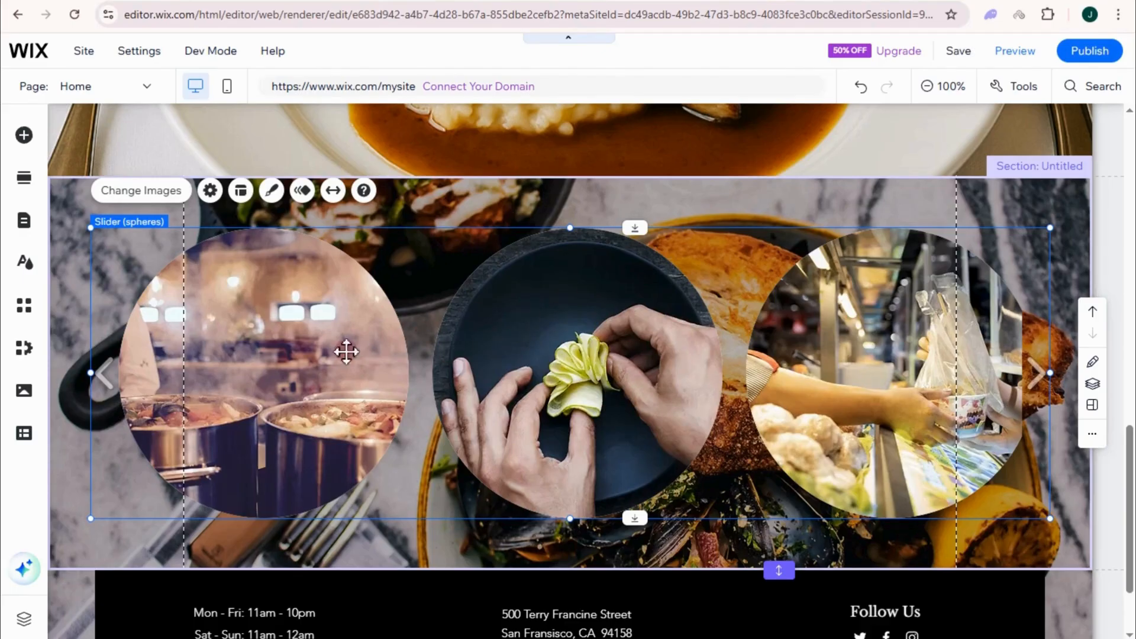
{"action": "scroll", "coordinate": [734, 394], "scroll_direction": "down", "scroll_amount": 2}
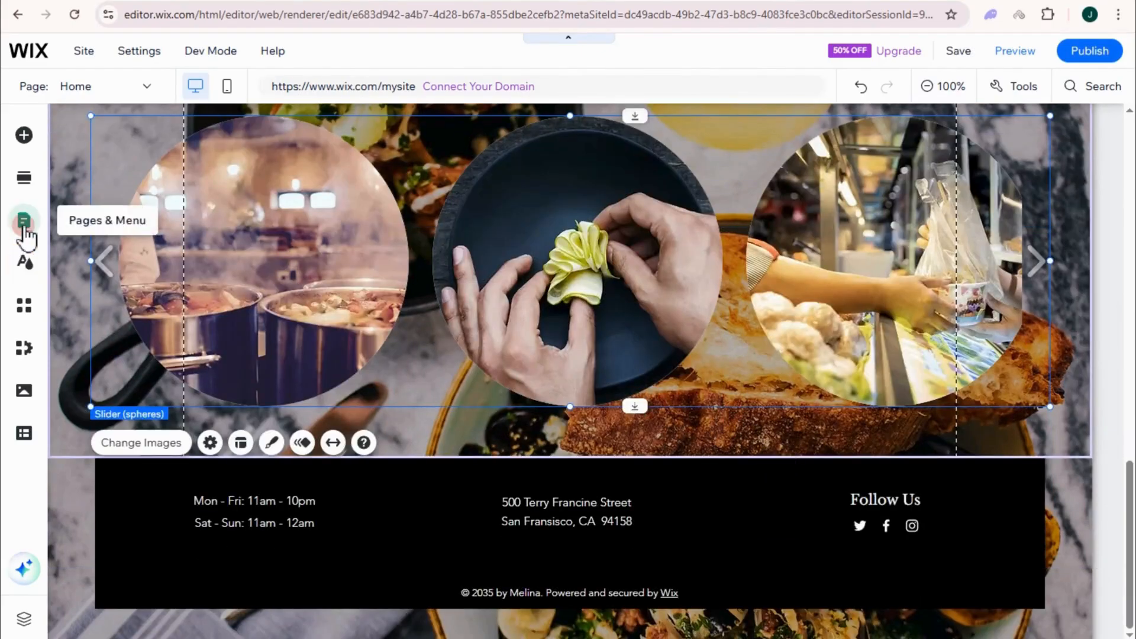
Step: Add the Get in Touch contact section template with address details and a Send form
{"action": "left_click", "coordinate": [24, 179]}
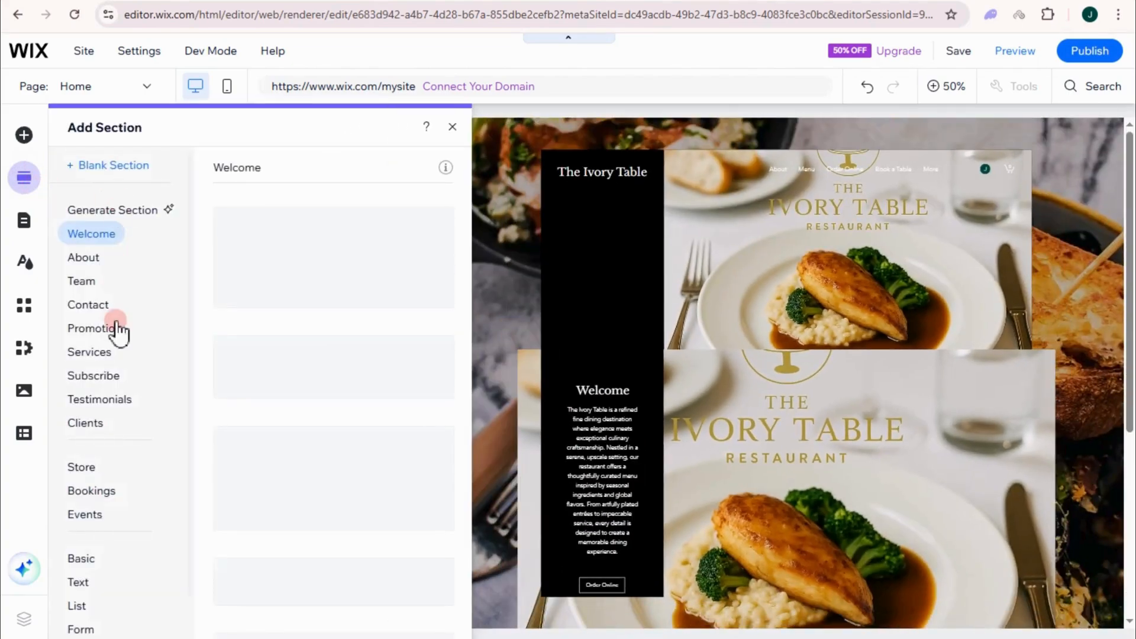
{"action": "left_click", "coordinate": [113, 305]}
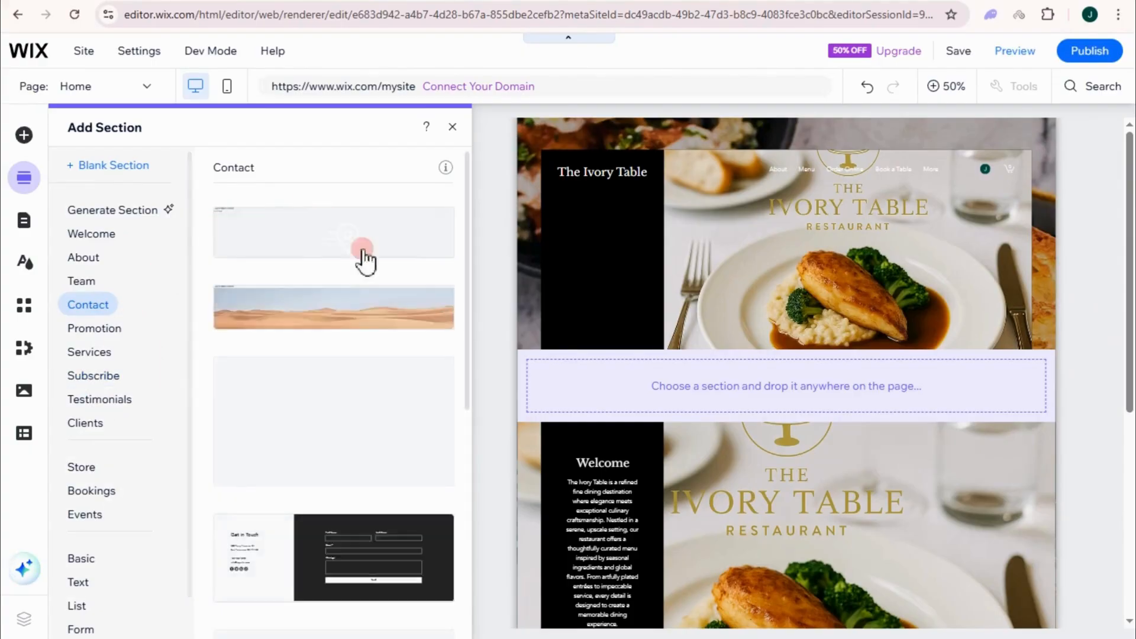
{"action": "scroll", "coordinate": [331, 426], "scroll_direction": "down", "scroll_amount": 5}
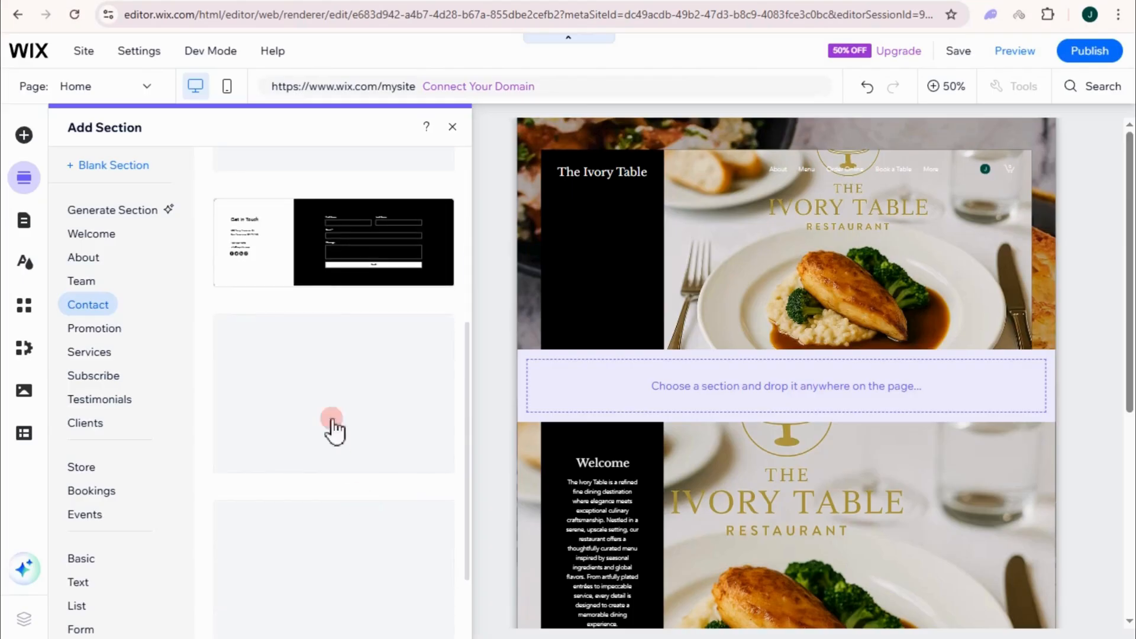
{"action": "left_click", "coordinate": [309, 266]}
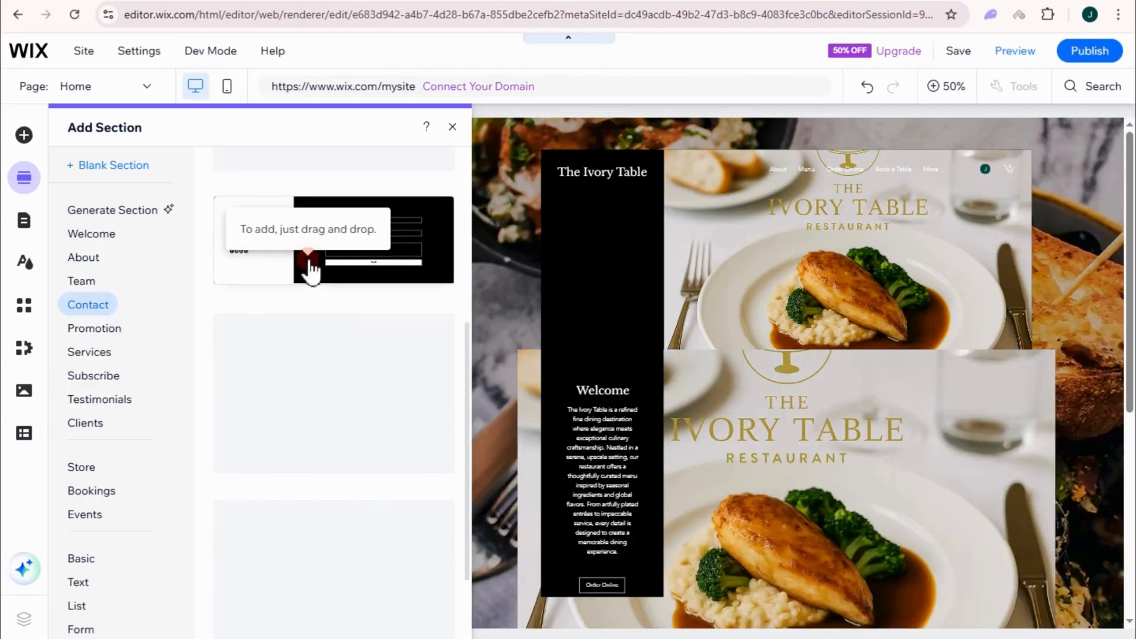
{"action": "scroll", "coordinate": [625, 536], "scroll_direction": "down", "scroll_amount": 5}
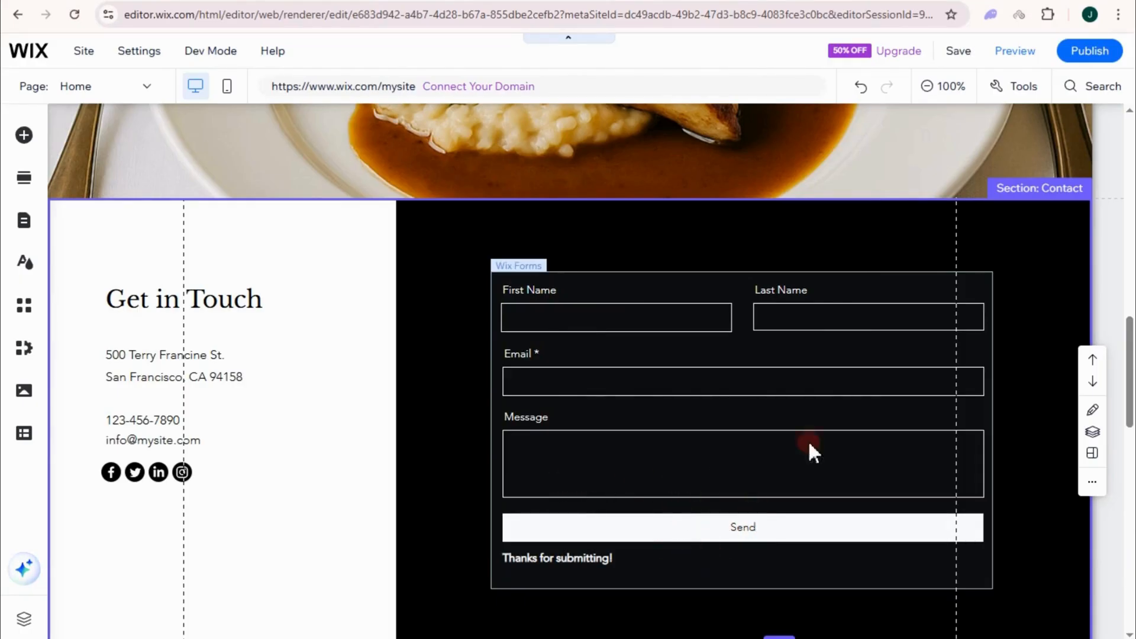
{"action": "scroll", "coordinate": [749, 425], "scroll_direction": "up", "scroll_amount": 10}
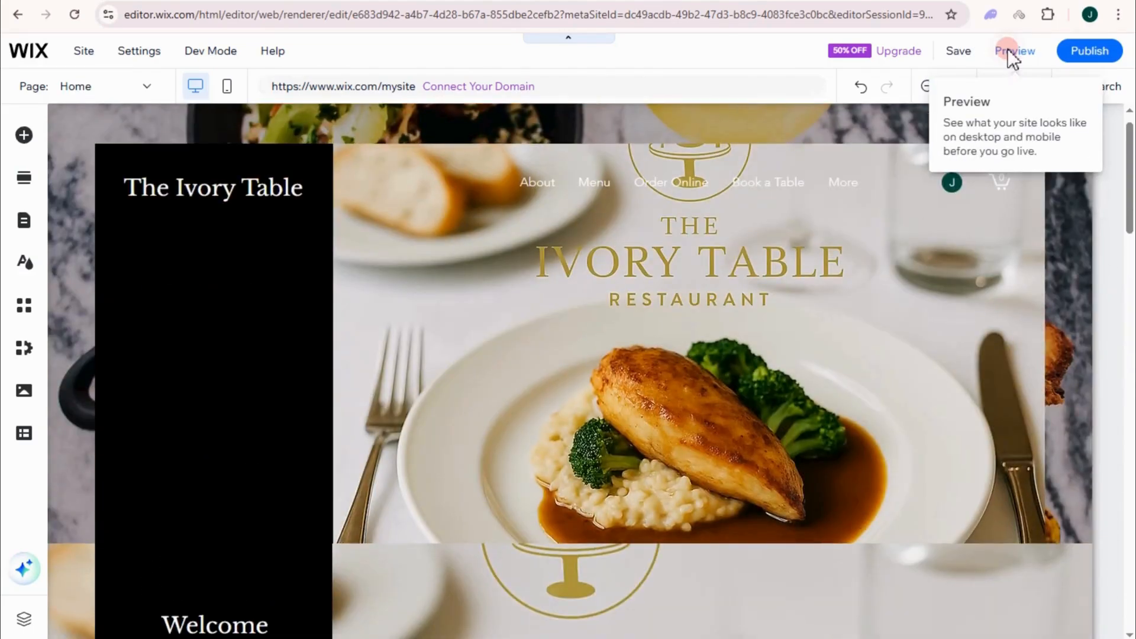
{"action": "left_click", "coordinate": [1007, 49]}
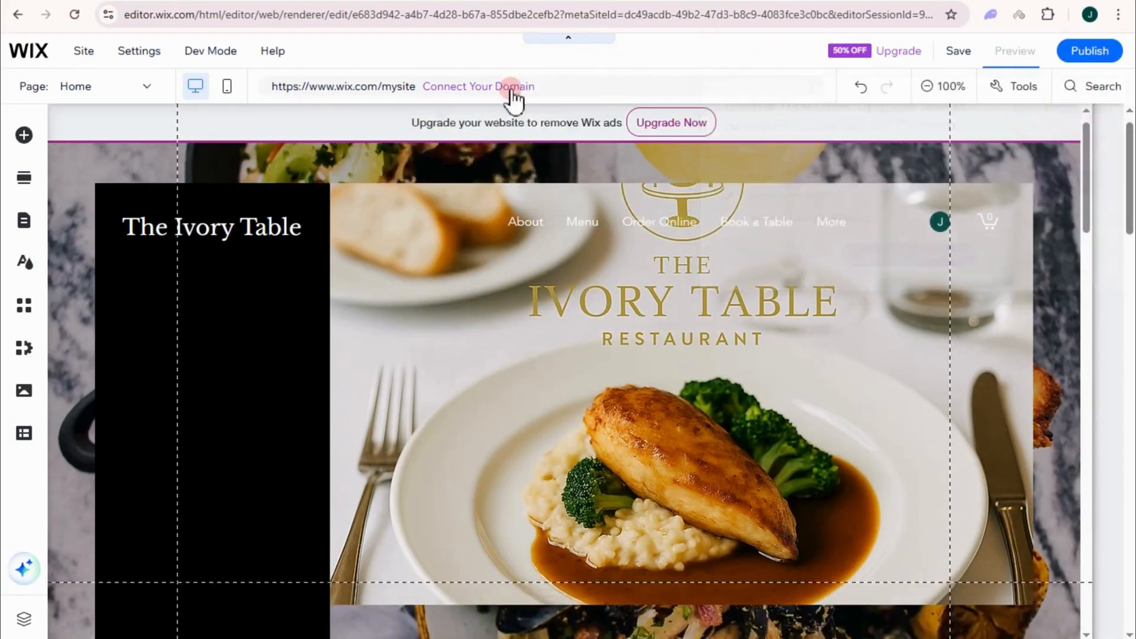
{"action": "scroll", "coordinate": [922, 332], "scroll_direction": "down", "scroll_amount": 2}
{"action": "scroll", "coordinate": [922, 331], "scroll_direction": "down", "scroll_amount": 15}
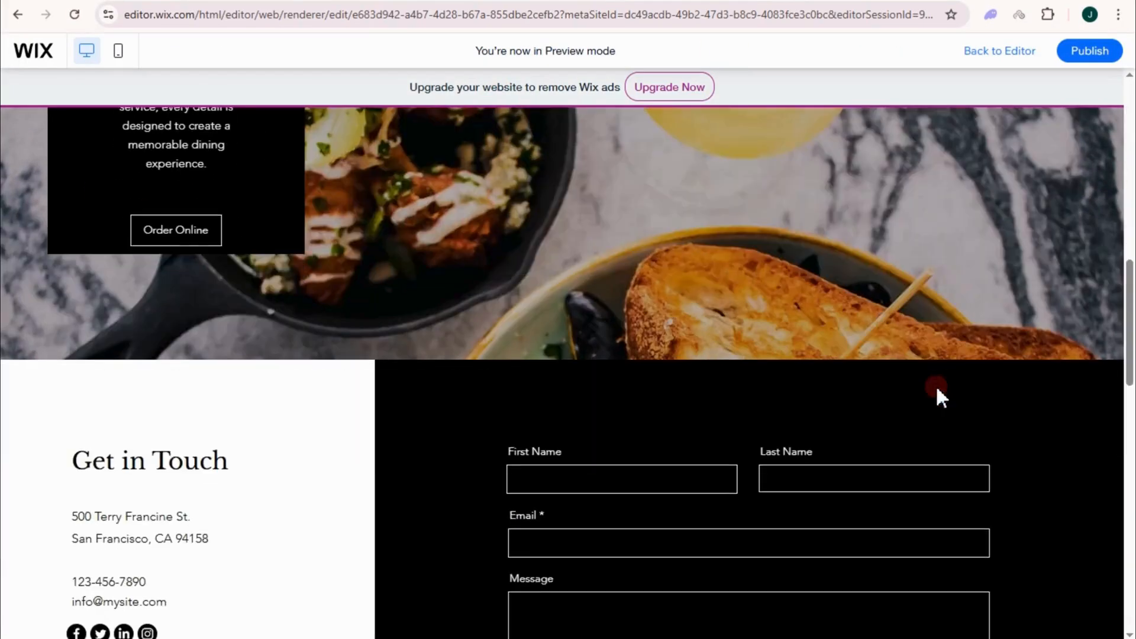
{"action": "scroll", "coordinate": [941, 418], "scroll_direction": "up", "scroll_amount": 17}
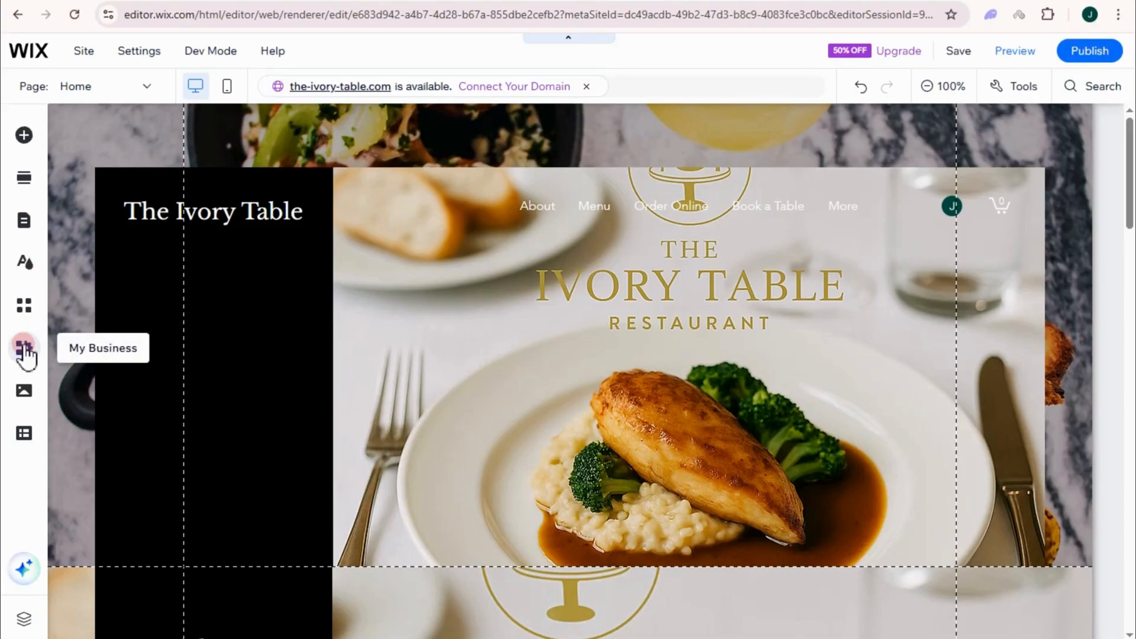
{"action": "left_click", "coordinate": [24, 392]}
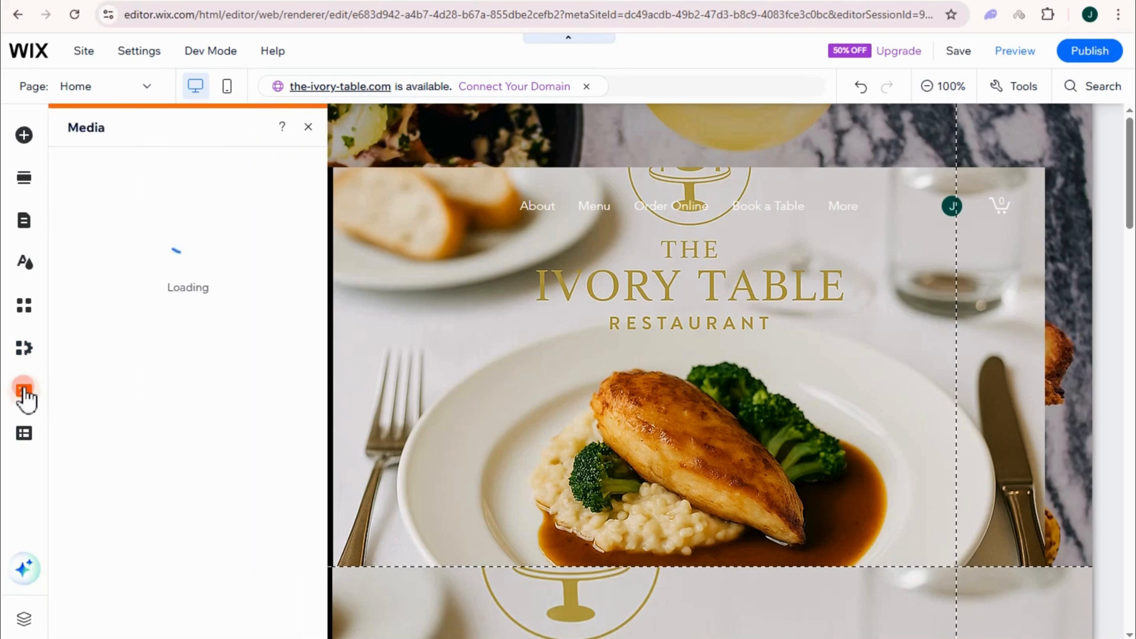
{"action": "left_click", "coordinate": [308, 127]}
{"action": "left_click", "coordinate": [22, 434]}
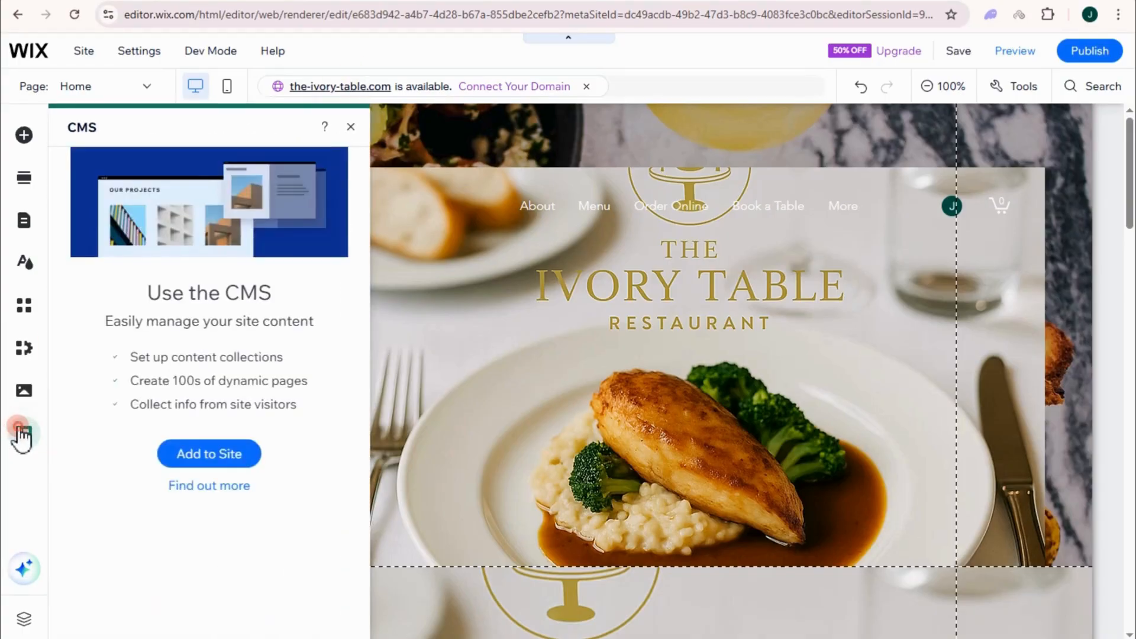
{"action": "left_click", "coordinate": [23, 435]}
{"action": "left_click", "coordinate": [378, 267]}
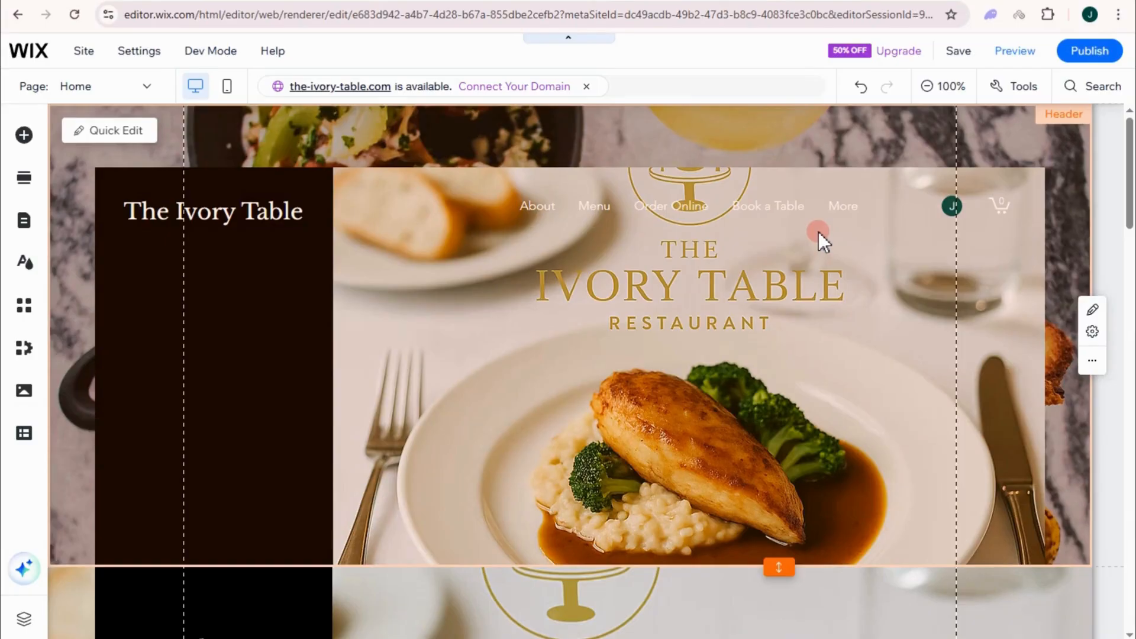